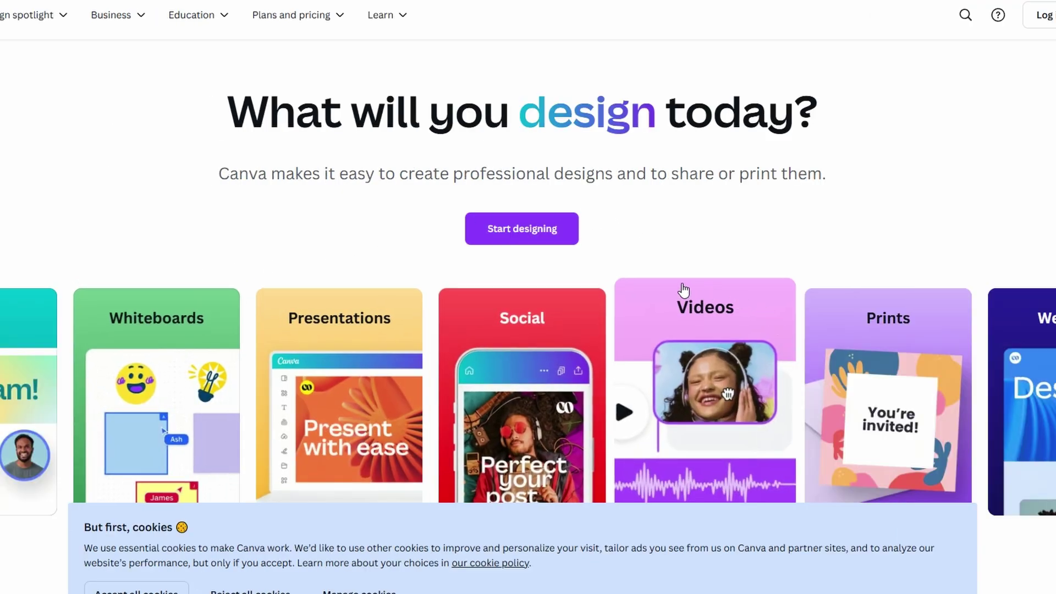
Bring up Canva's sign-up and log-in prompt to get into an account
scroll(626, 239, down, 7)
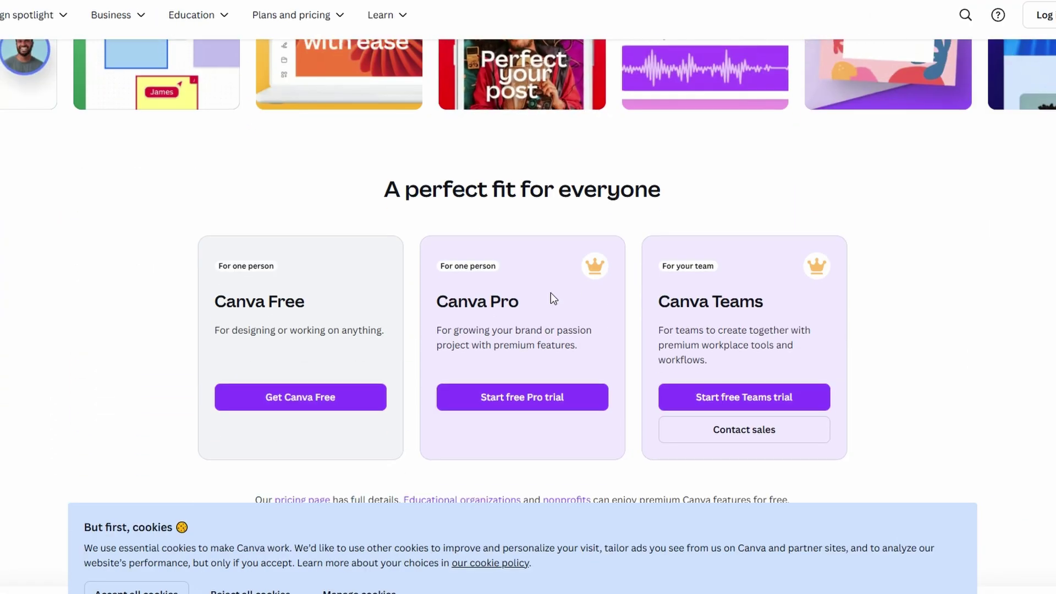
scroll(553, 299, down, 1)
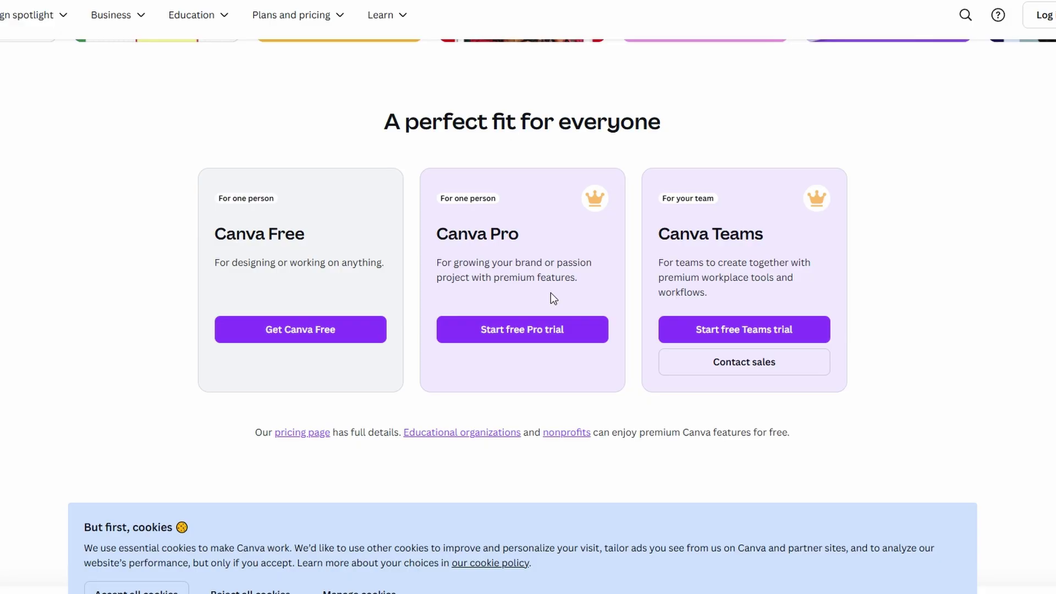
scroll(565, 314, up, 8)
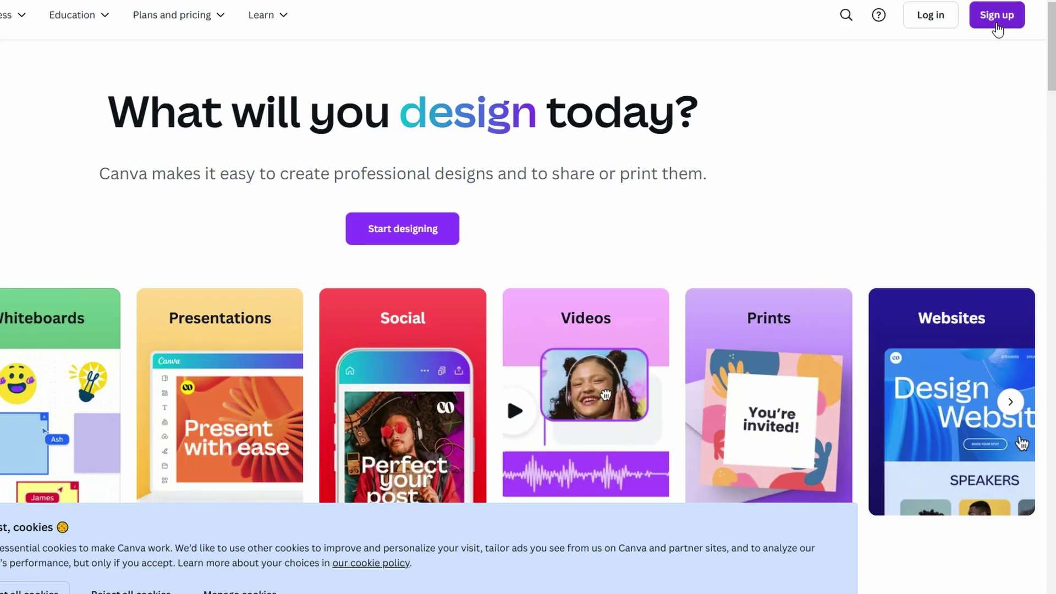
click(997, 16)
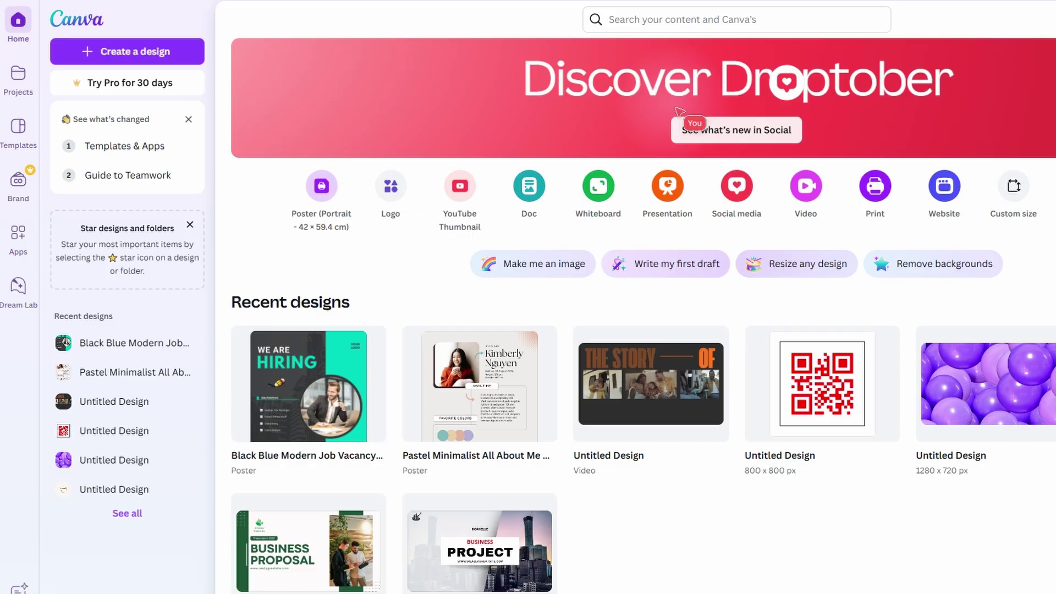
Search templates for 'catalog', bringing up 8,881 template results
click(681, 18)
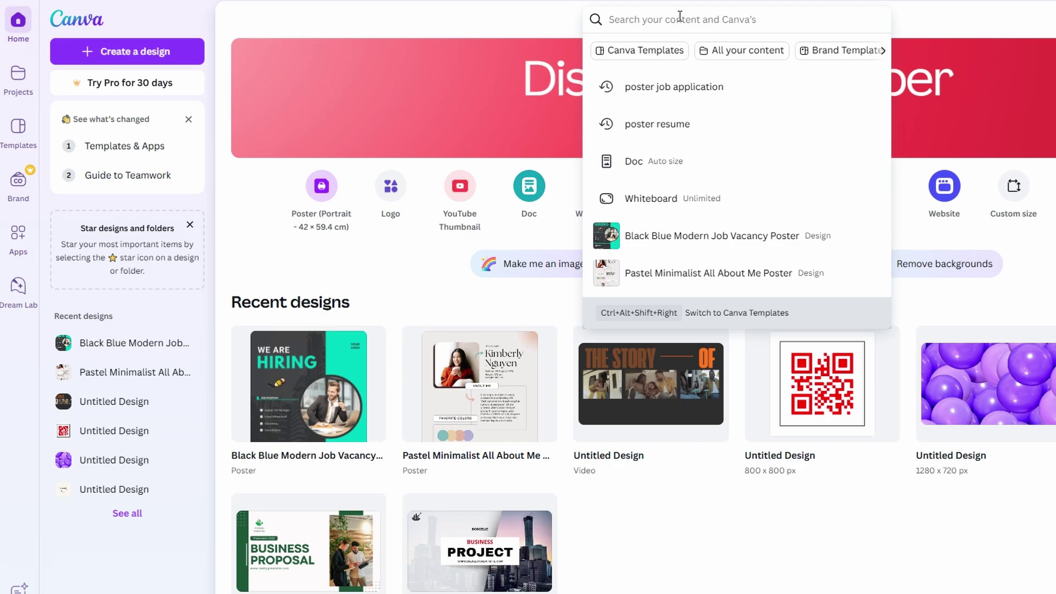
text(cat)
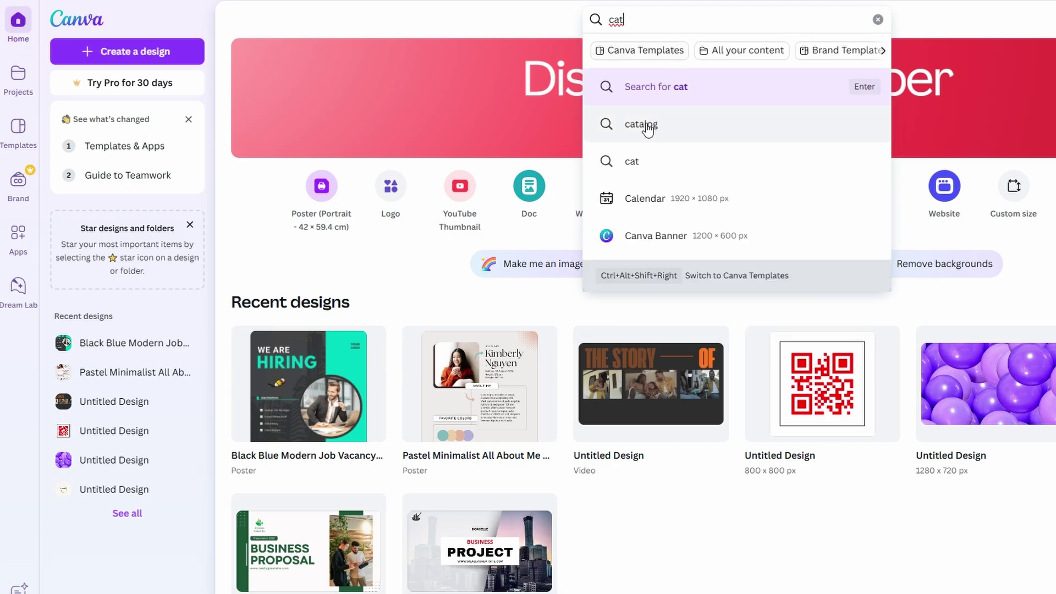
click(634, 126)
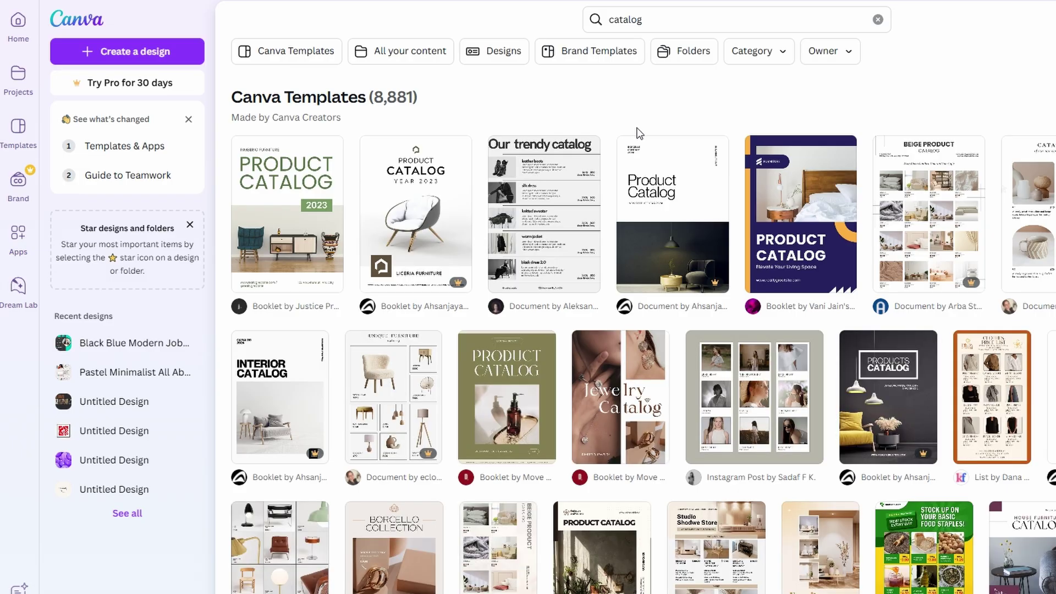
scroll(827, 247, down, 5)
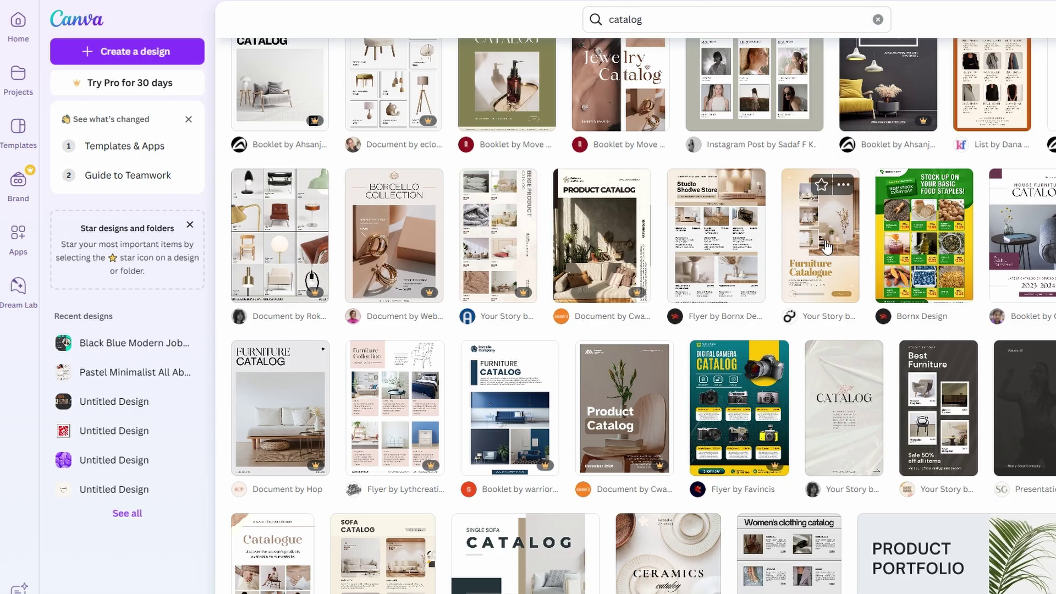
scroll(811, 299, up, 5)
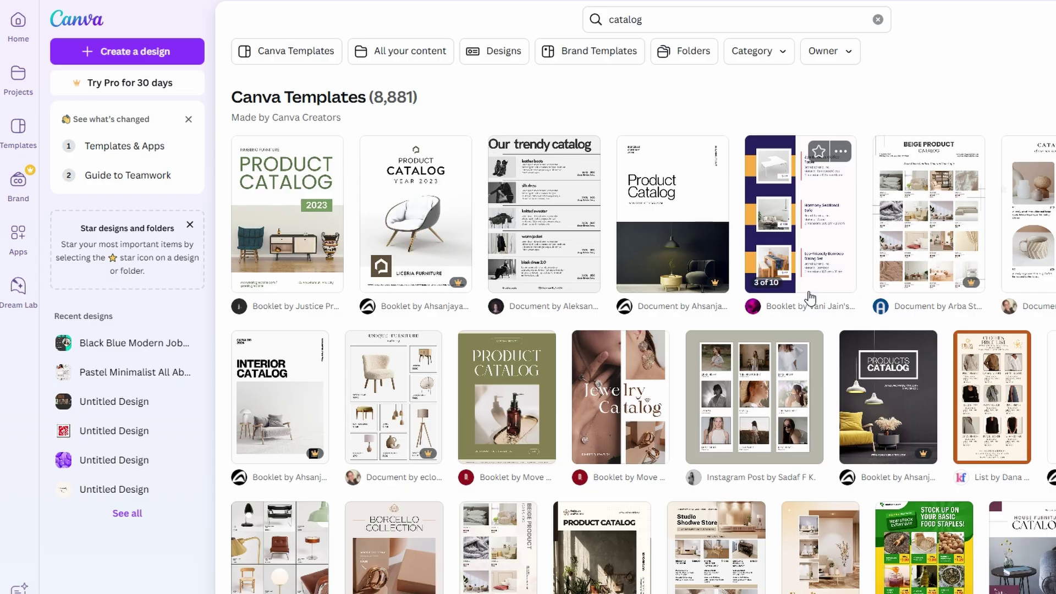
Refine the template search to 'catalog travel guide'
click(684, 19)
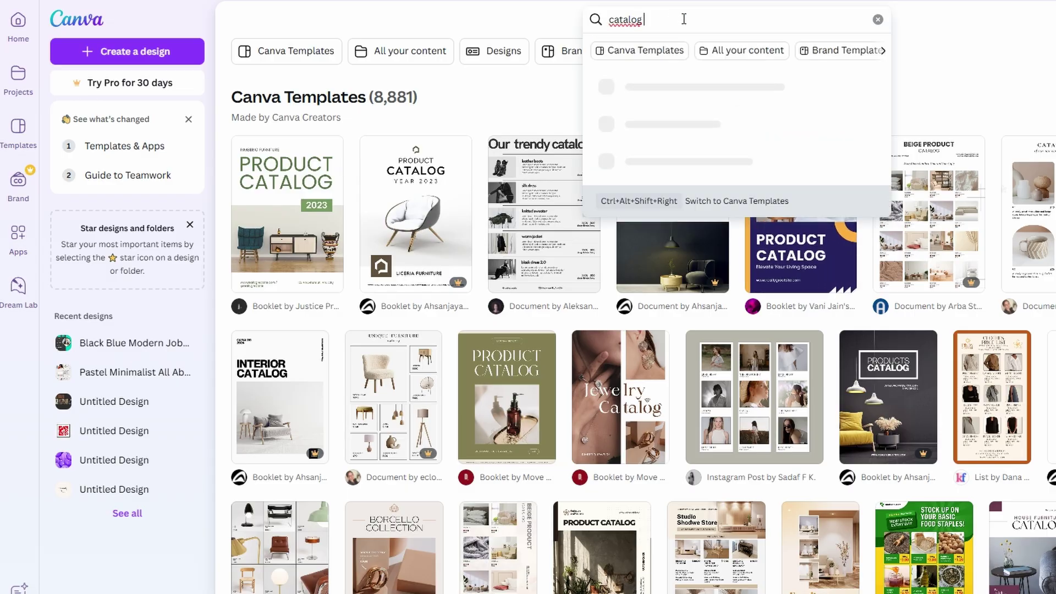
text(travel )
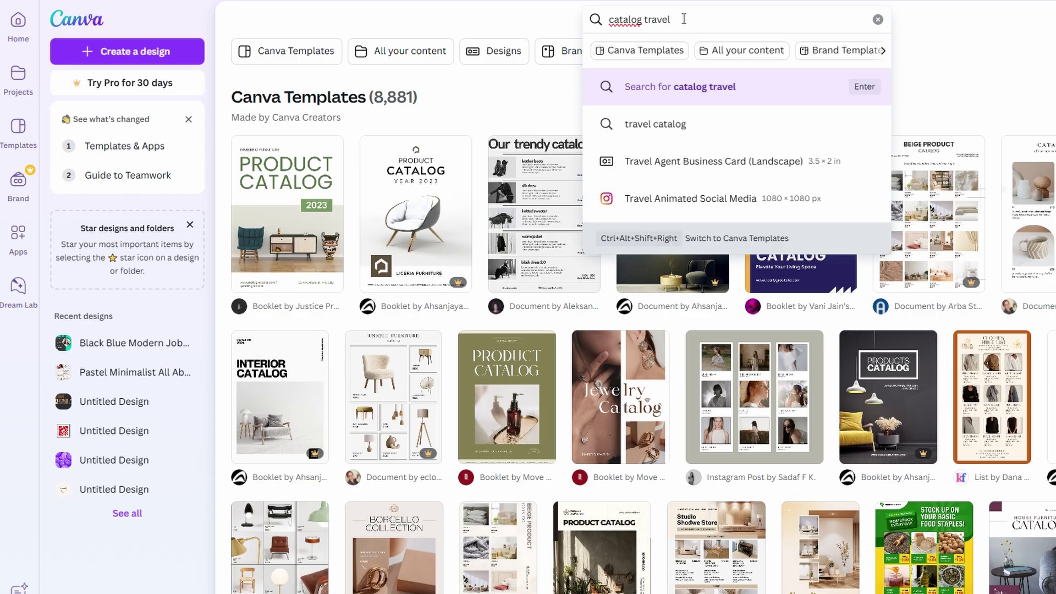
text(guid)
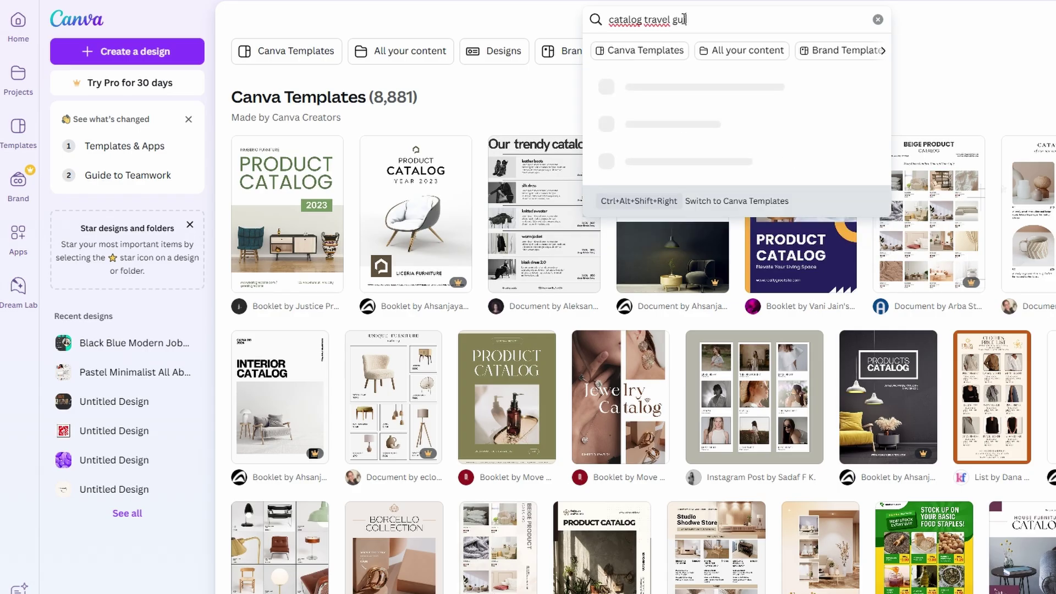
text(e)
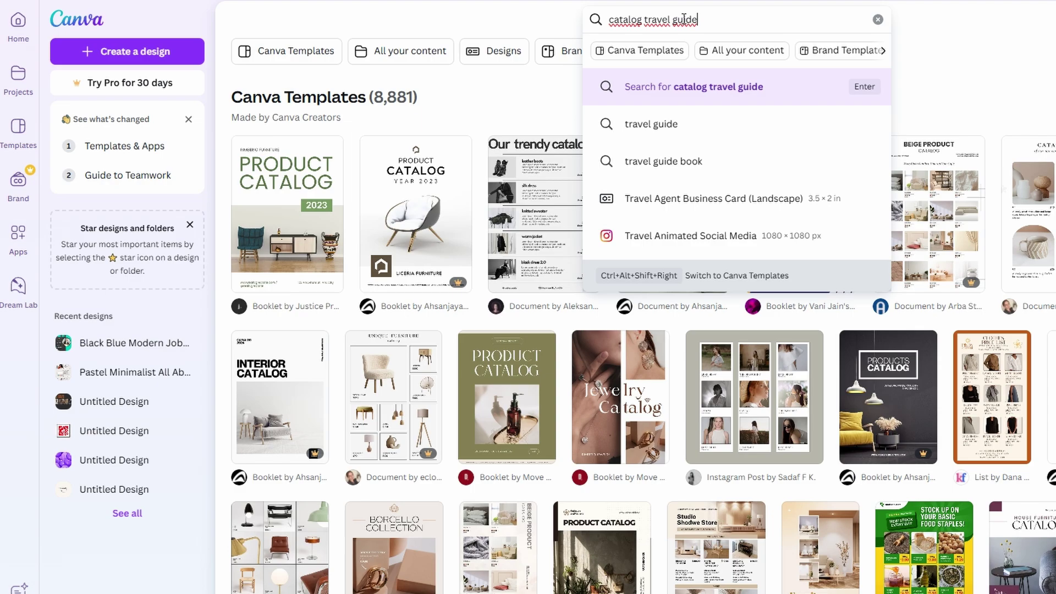
key(Return)
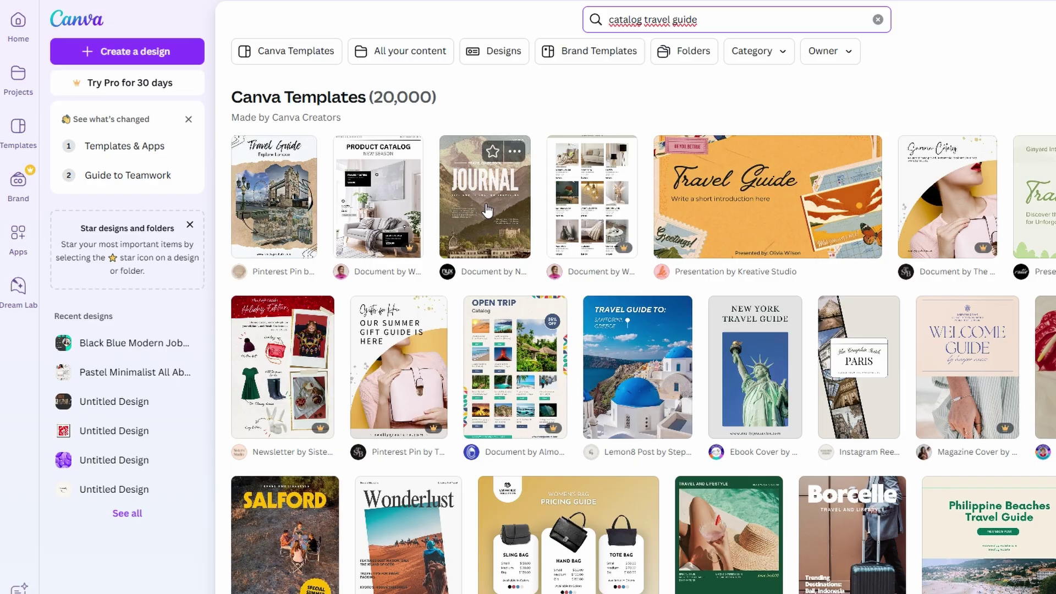
scroll(487, 209, down, 1)
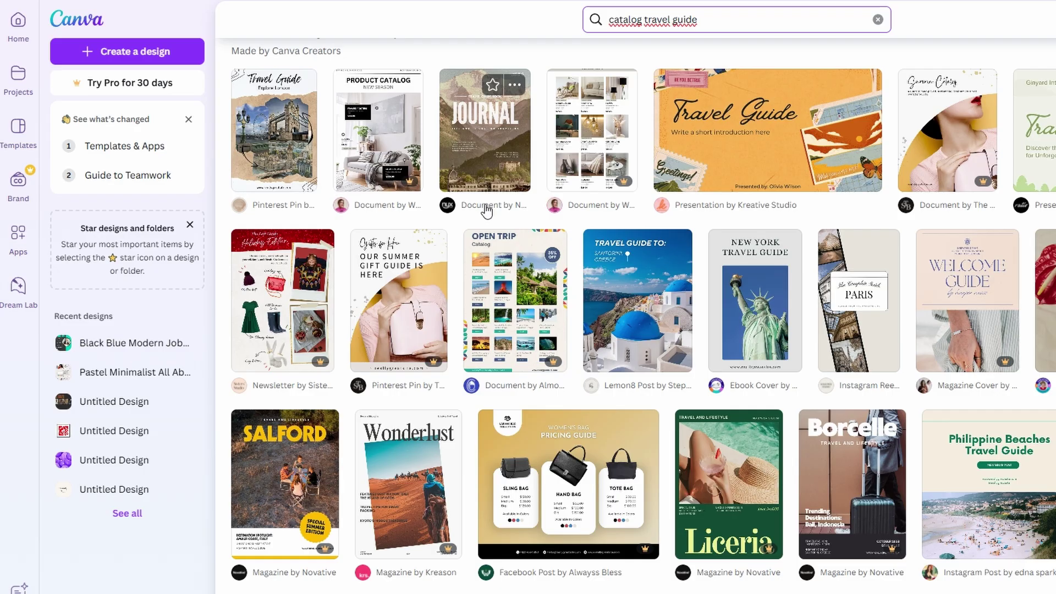
scroll(632, 258, up, 1)
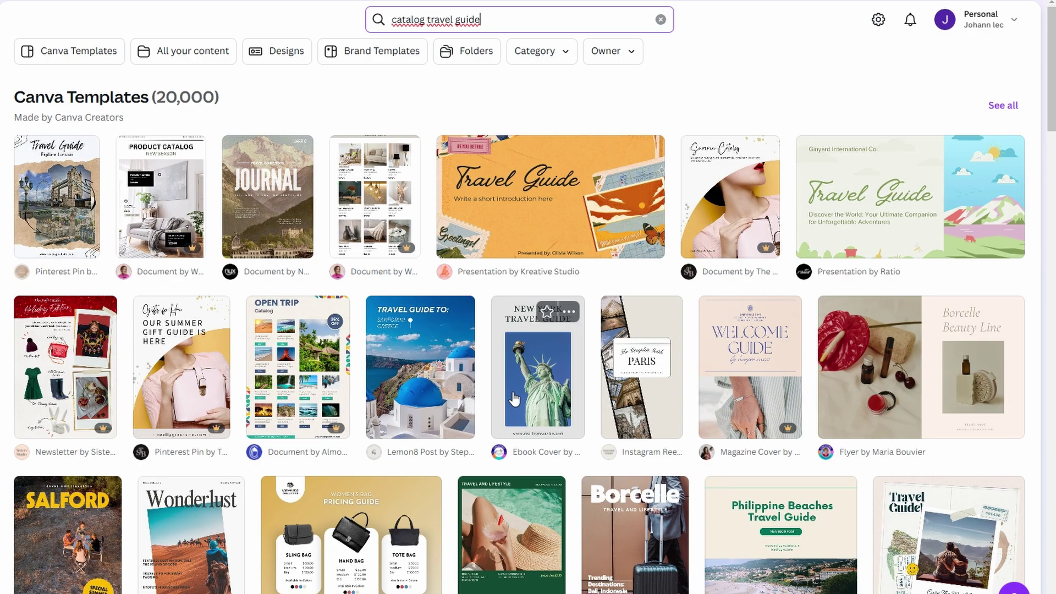
Browse the travel guide results and open the Santorini, Greece template
scroll(787, 264, down, 6)
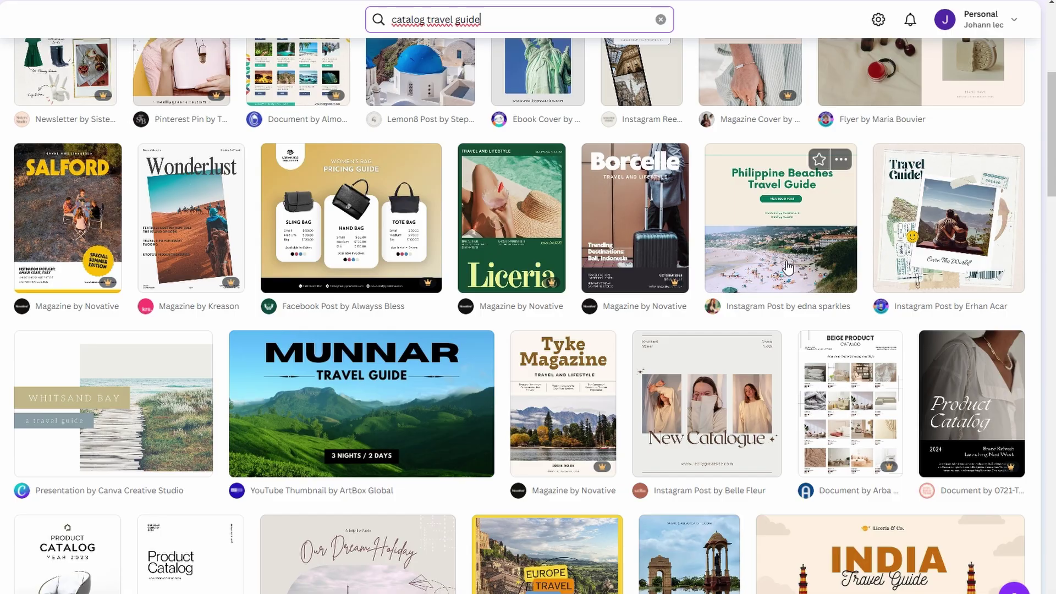
scroll(788, 268, down, 4)
scroll(788, 268, down, 3)
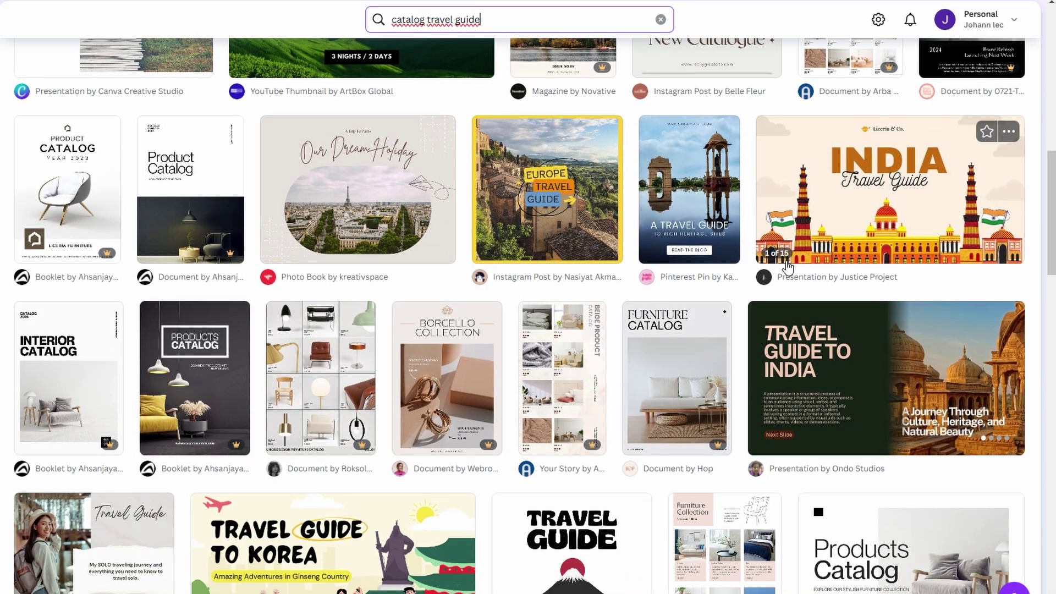
scroll(788, 268, down, 5)
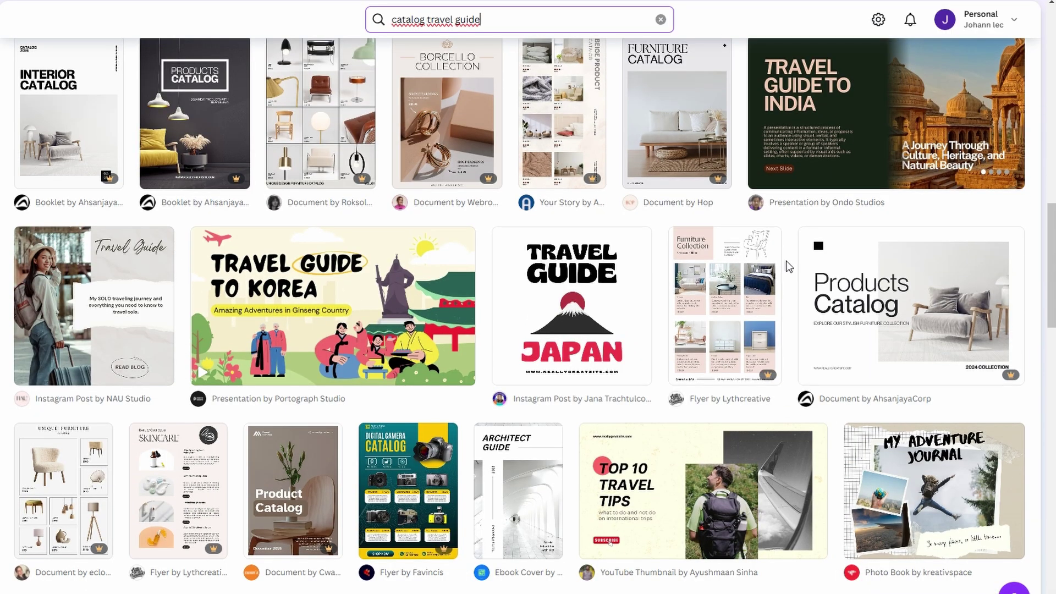
mouse_move(228, 300)
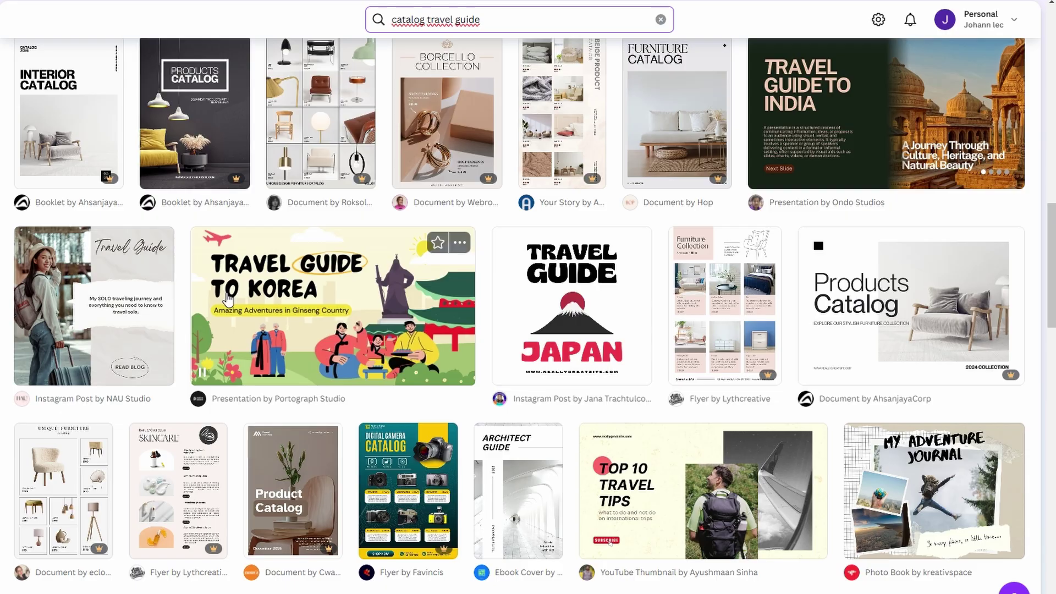
mouse_move(564, 357)
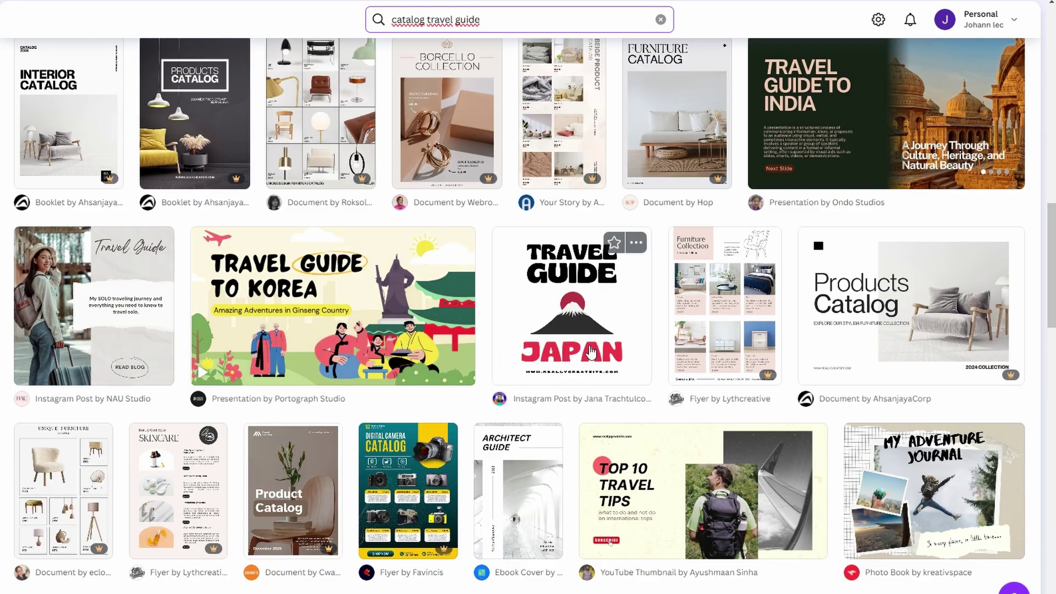
scroll(591, 352, up, 20)
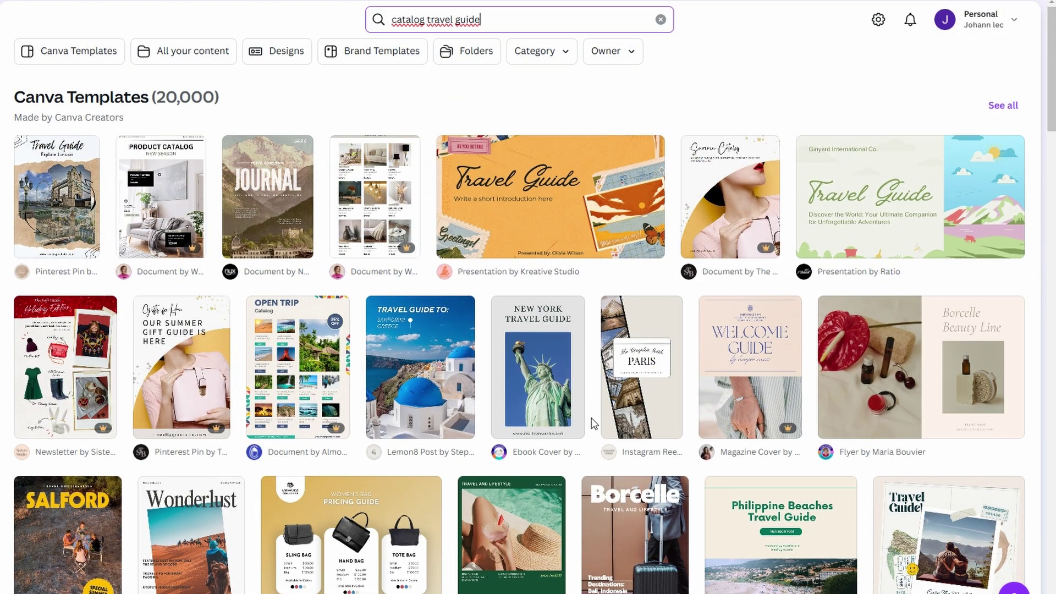
click(452, 367)
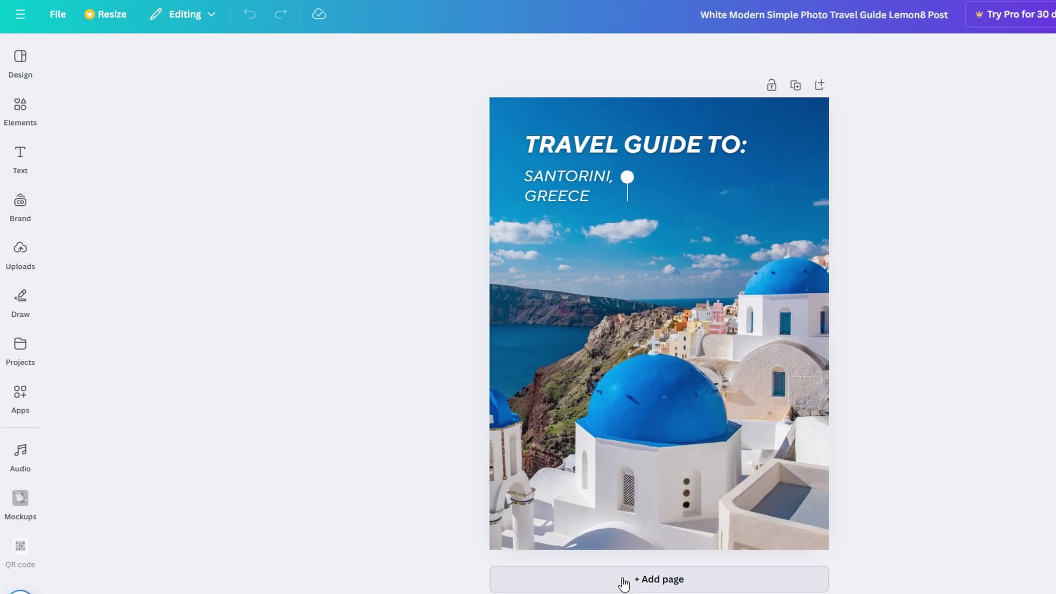
Select the TRAVEL GUIDE TO: title, the SANTORINI, GREECE subtitle and the cover photo
click(595, 149)
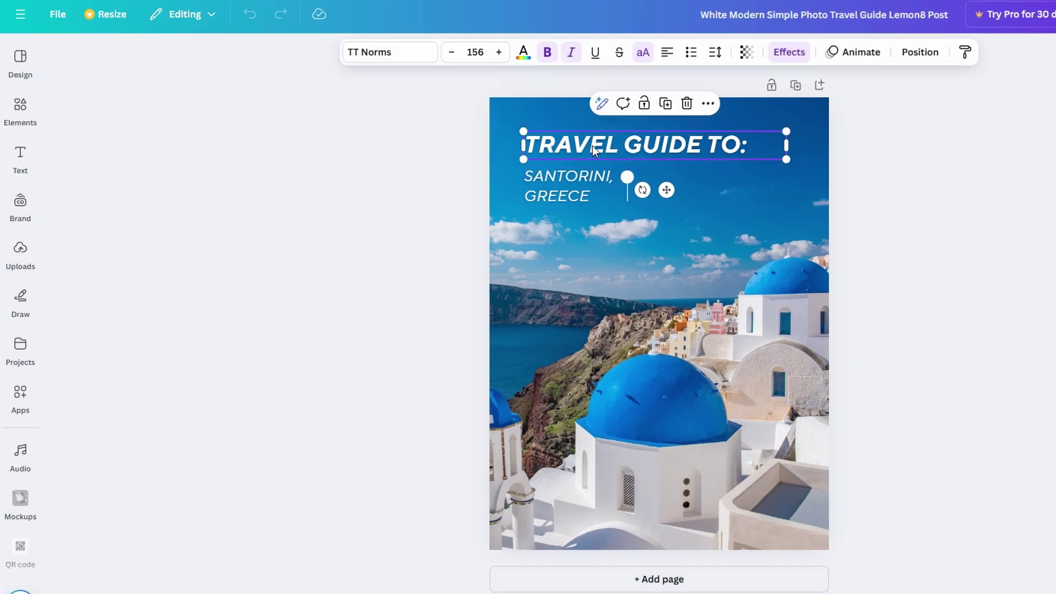
click(543, 197)
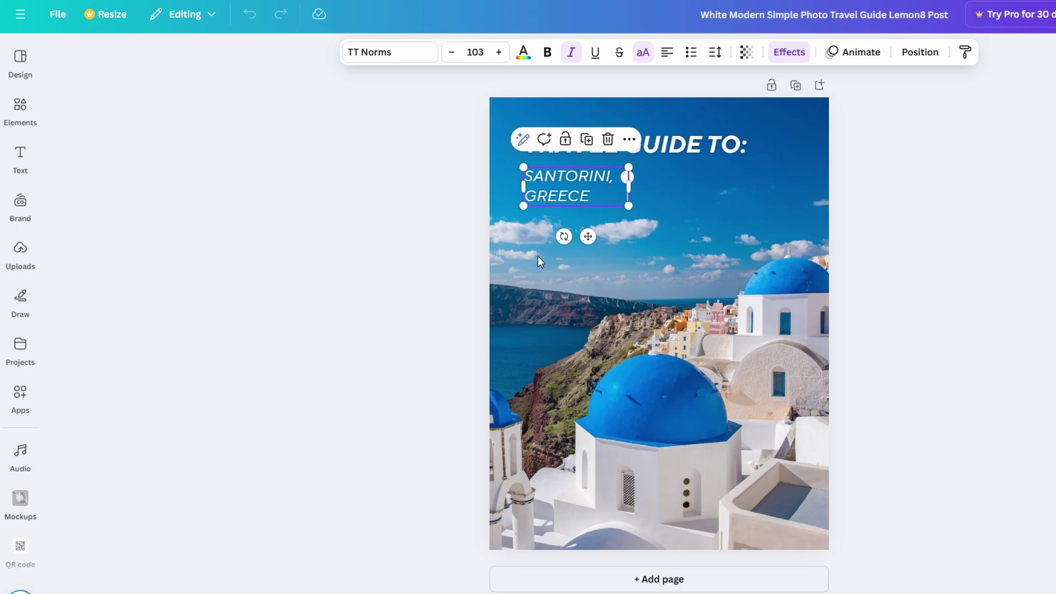
click(575, 316)
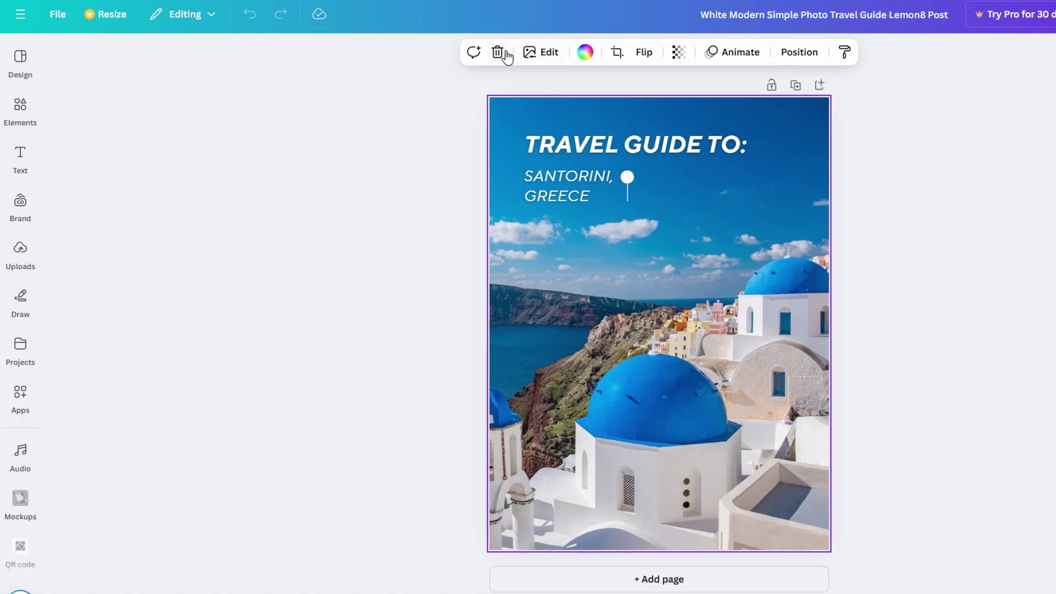
Browse the background photo's filters, then close its editing panel leaving original colours
click(544, 55)
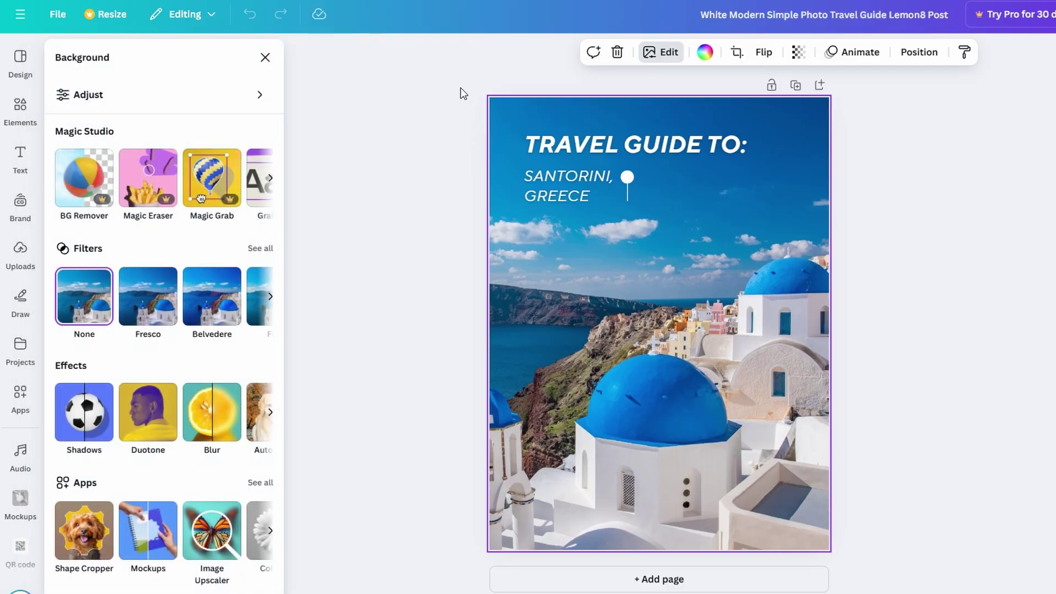
click(270, 305)
click(270, 297)
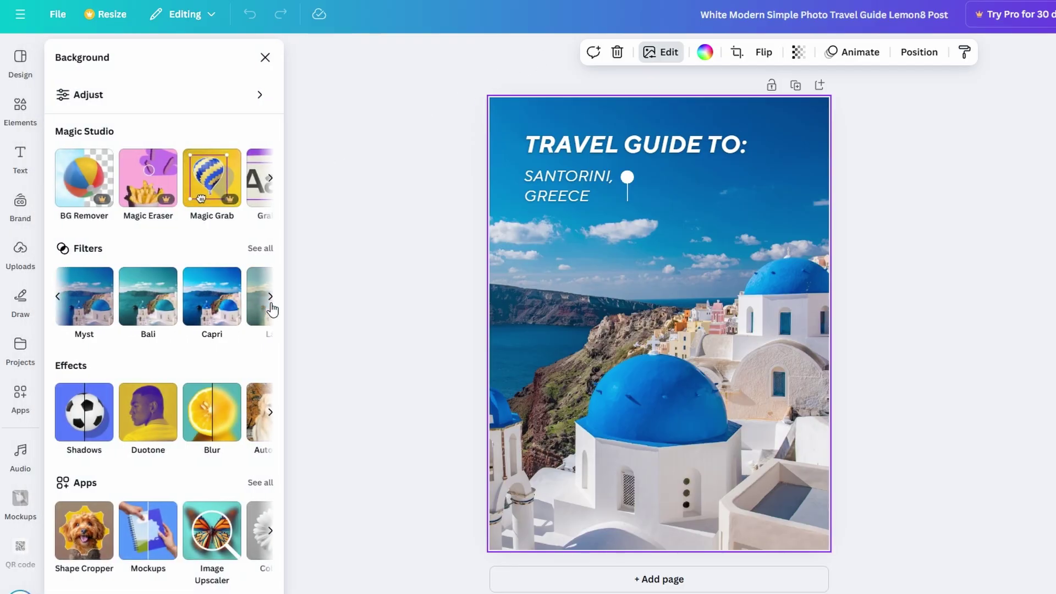
click(270, 303)
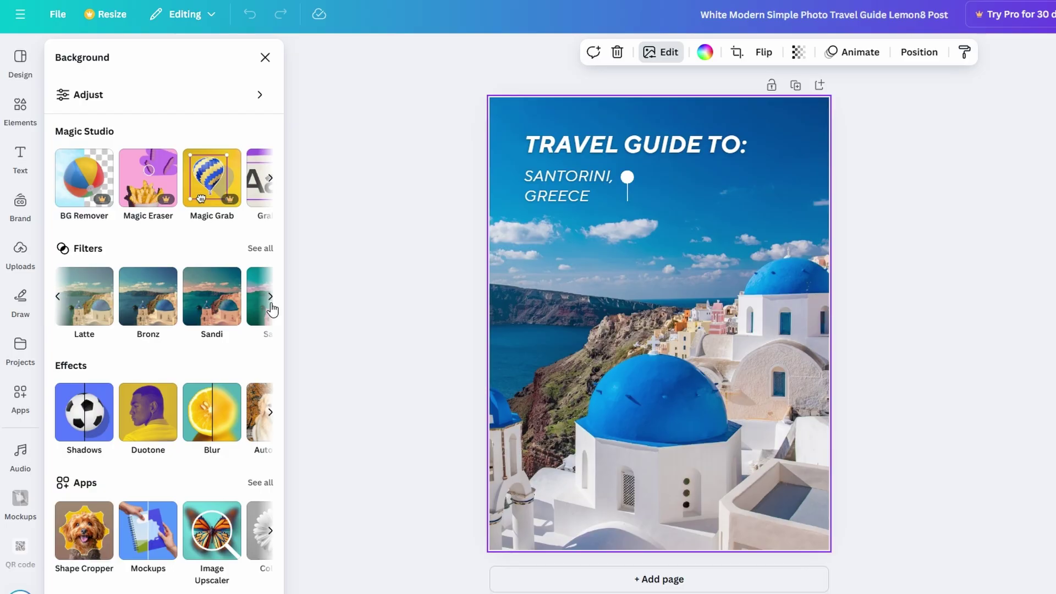
click(271, 299)
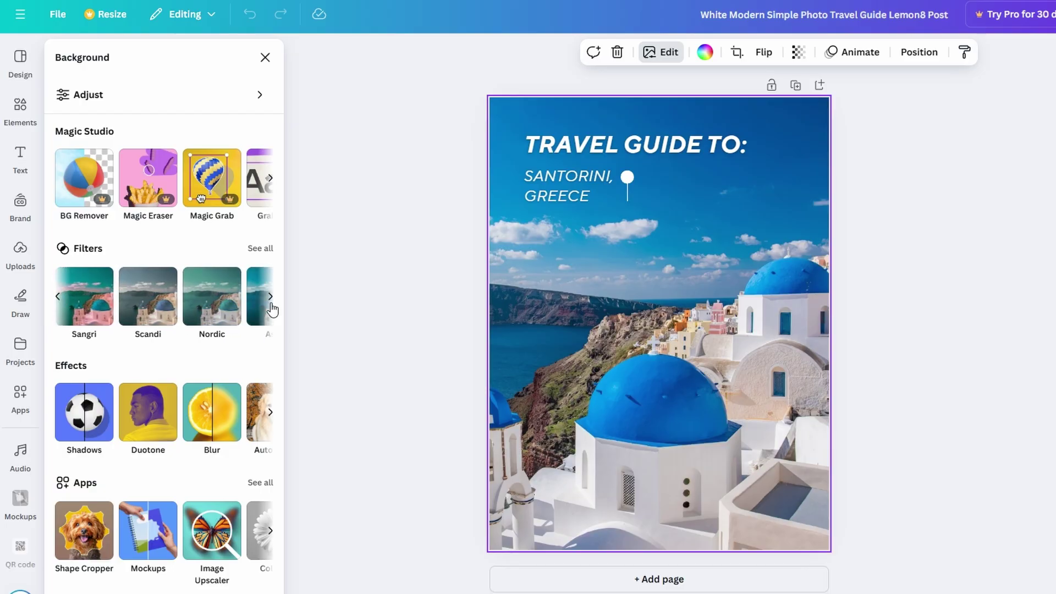
click(271, 300)
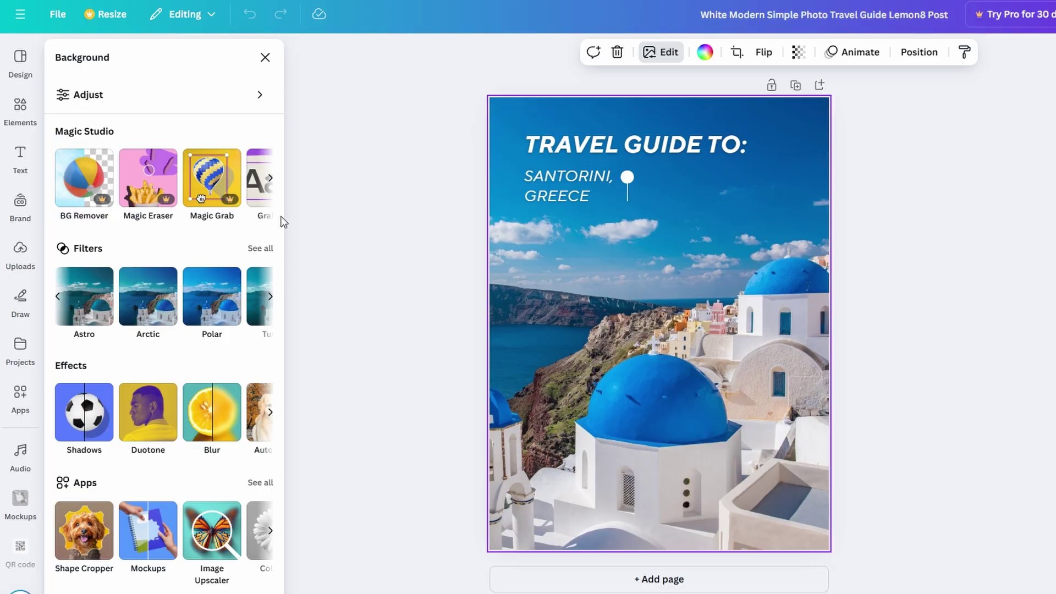
click(266, 57)
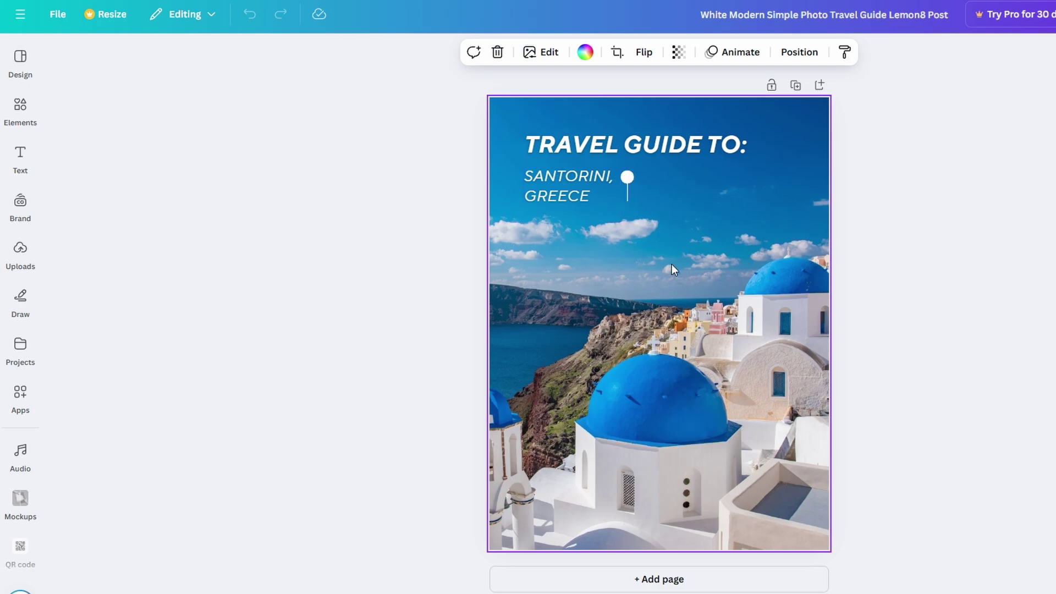
Add a blank Page 2 beneath the Santorini cover page
click(771, 145)
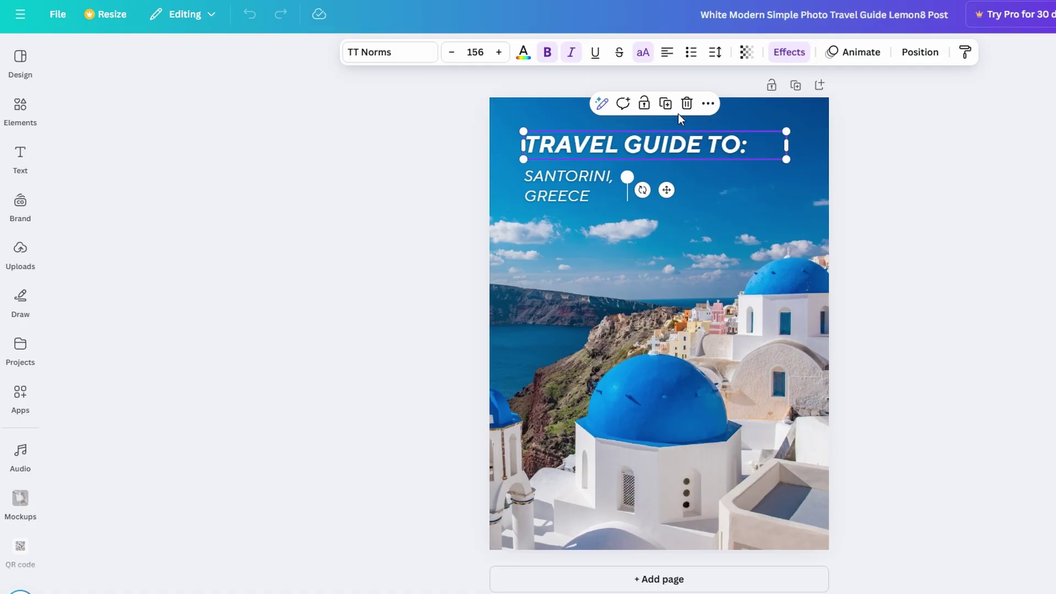
click(708, 104)
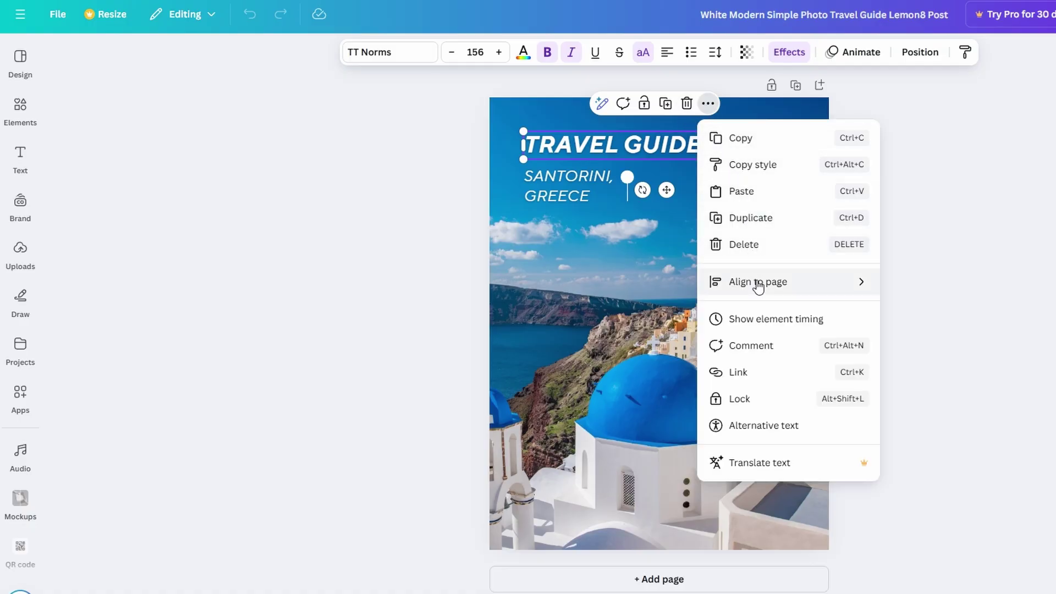
click(953, 370)
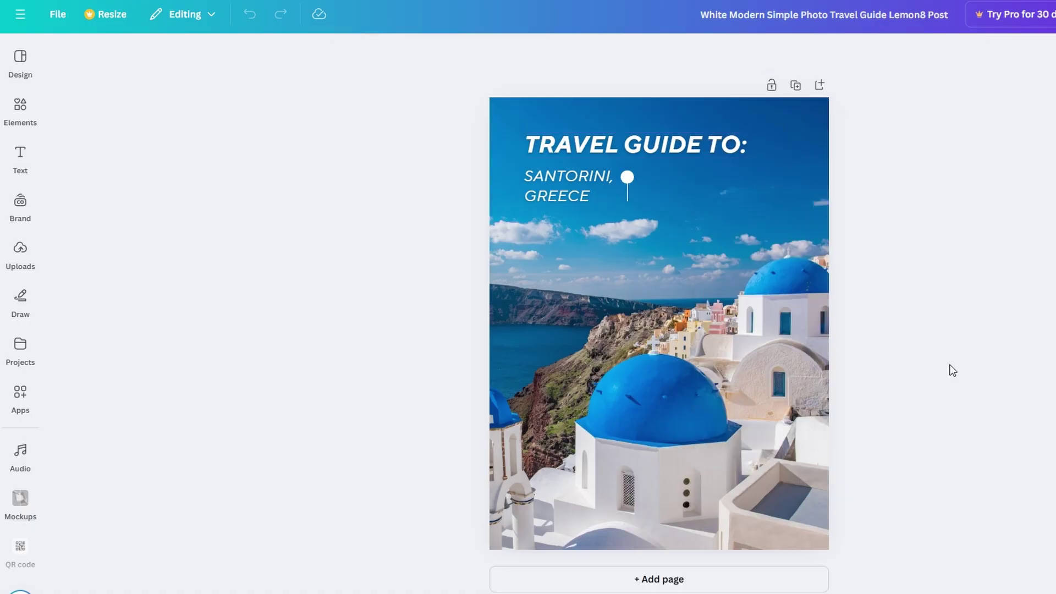
click(656, 577)
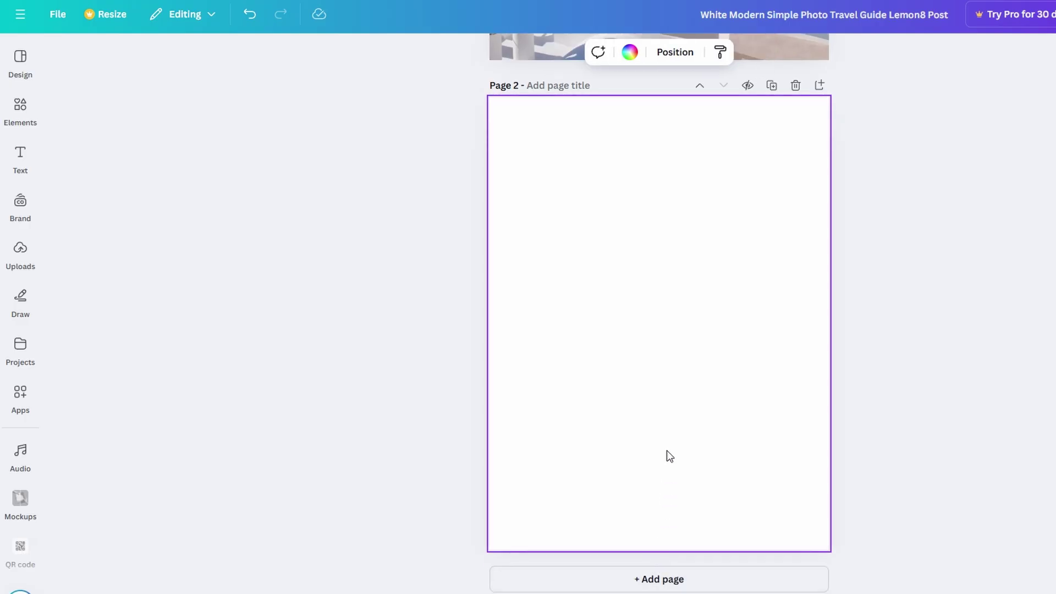
scroll(672, 377, up, 5)
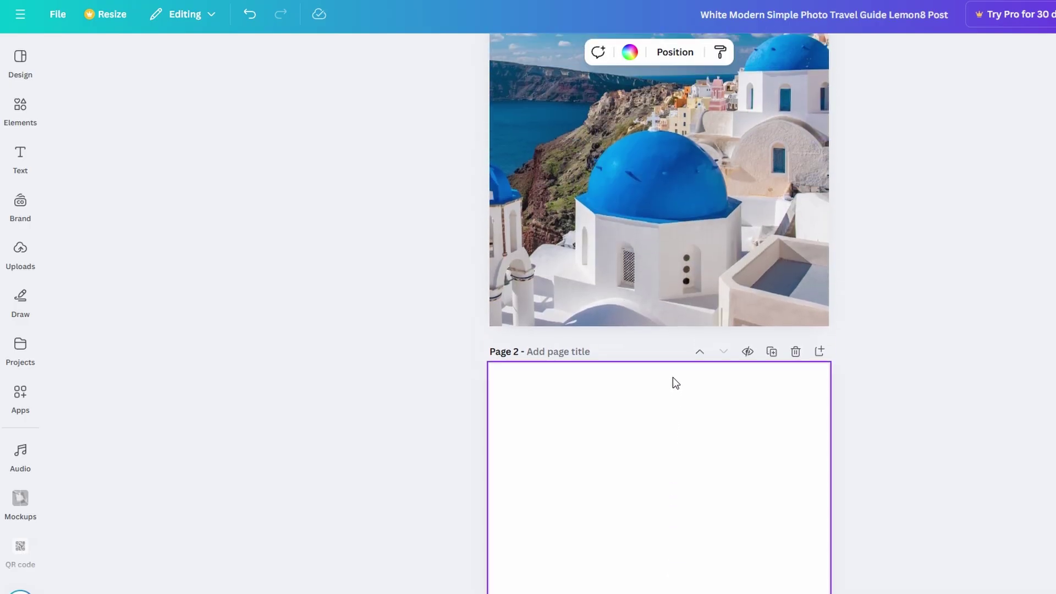
click(700, 274)
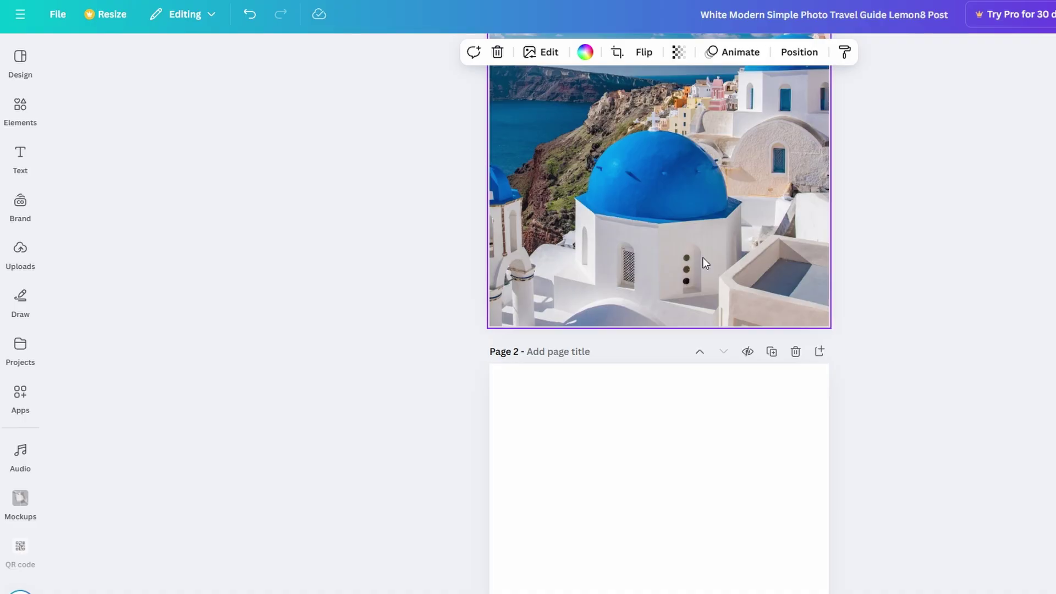
Search the Elements library for 'greece' and show all photo results
scroll(704, 258, up, 4)
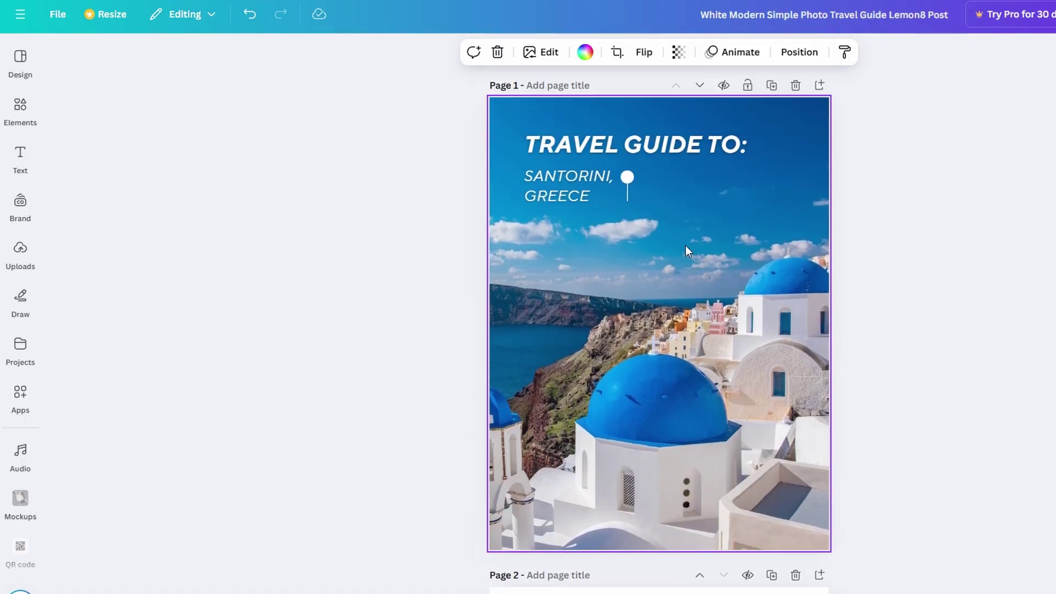
scroll(685, 245, down, 2)
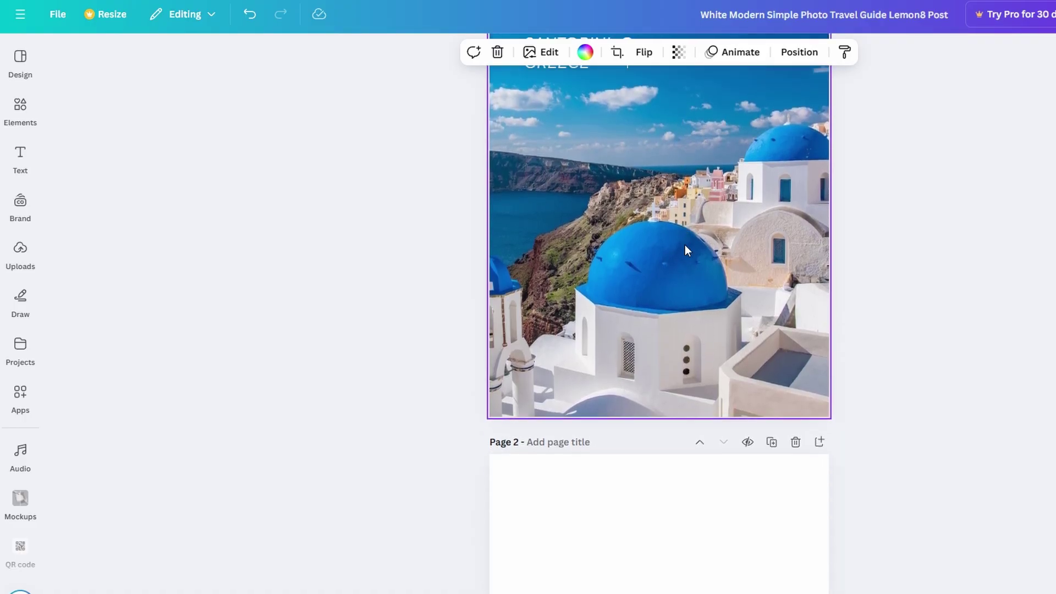
click(22, 110)
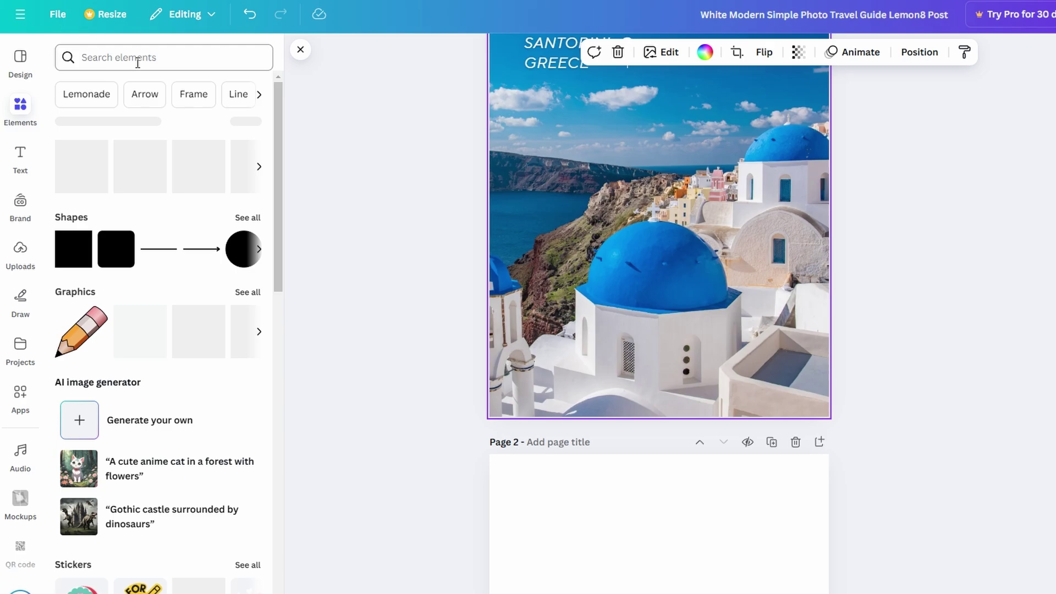
click(138, 57)
text(greece)
key(Return)
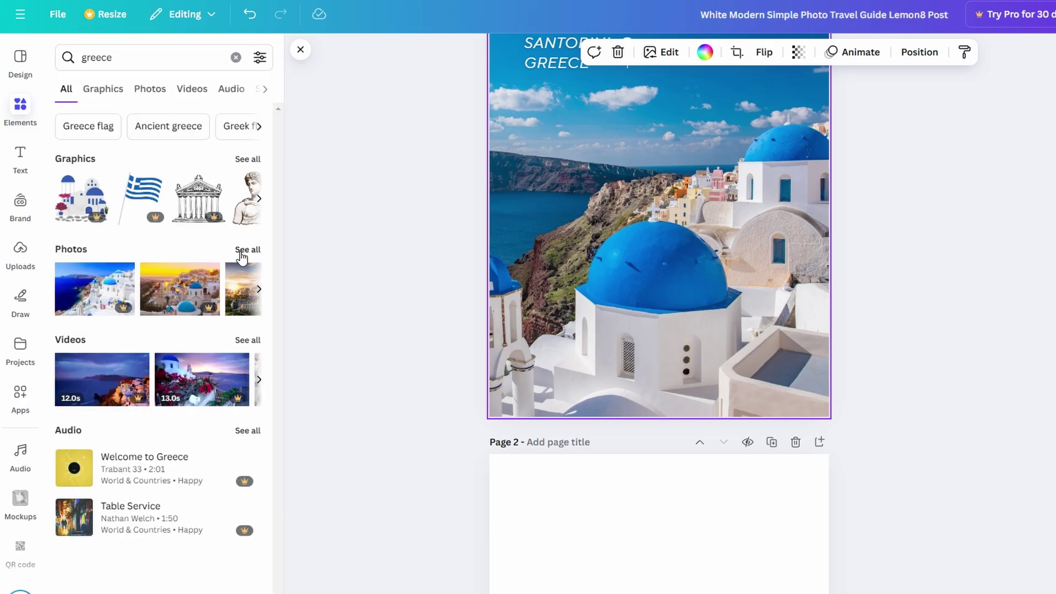
click(242, 253)
scroll(362, 231, down, 3)
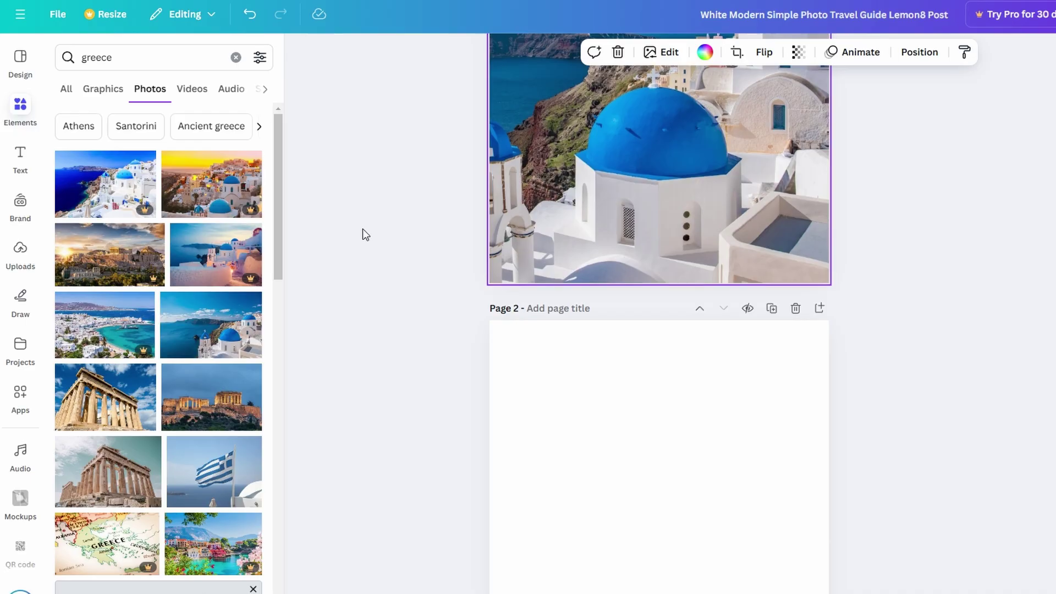
scroll(362, 229, down, 4)
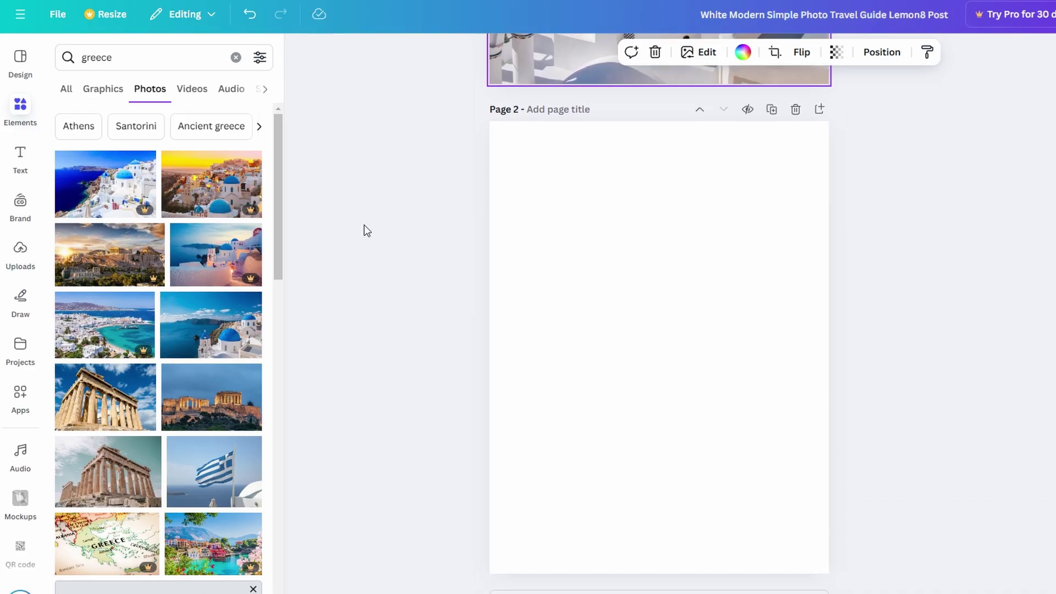
Place the Parthenon columns photo on page 2 and stretch it to fill the page
click(120, 410)
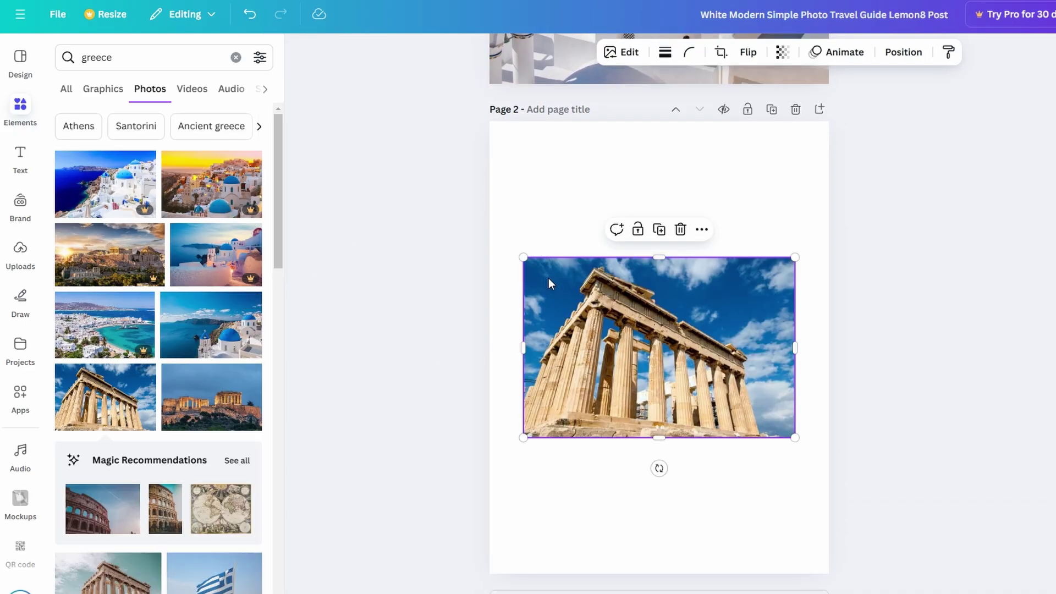
key(Delete)
drag(149, 375, 513, 267)
drag(593, 285, 699, 285)
drag(583, 323, 479, 330)
drag(583, 318, 618, 318)
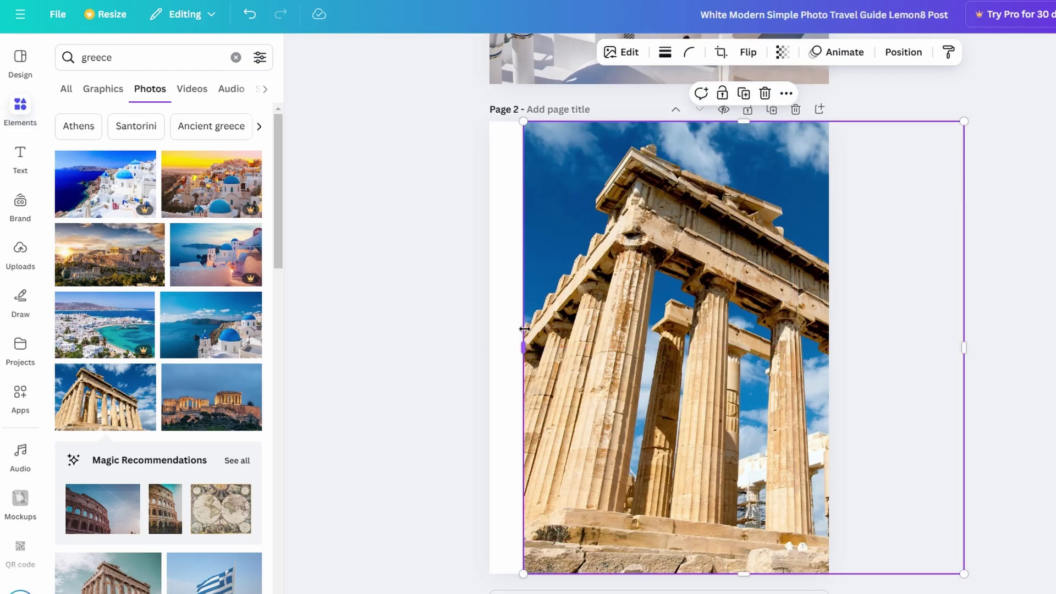
drag(524, 329, 460, 346)
drag(560, 335, 588, 333)
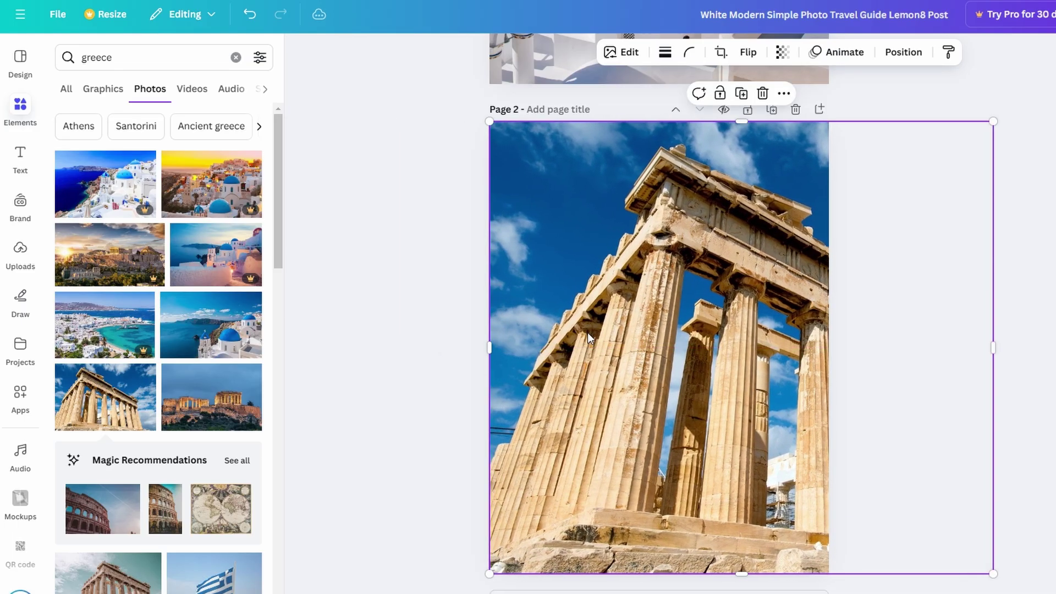
Add an 'ADD A HEADING' text box to page 2 and move it to the top
click(446, 339)
scroll(441, 336, up, 2)
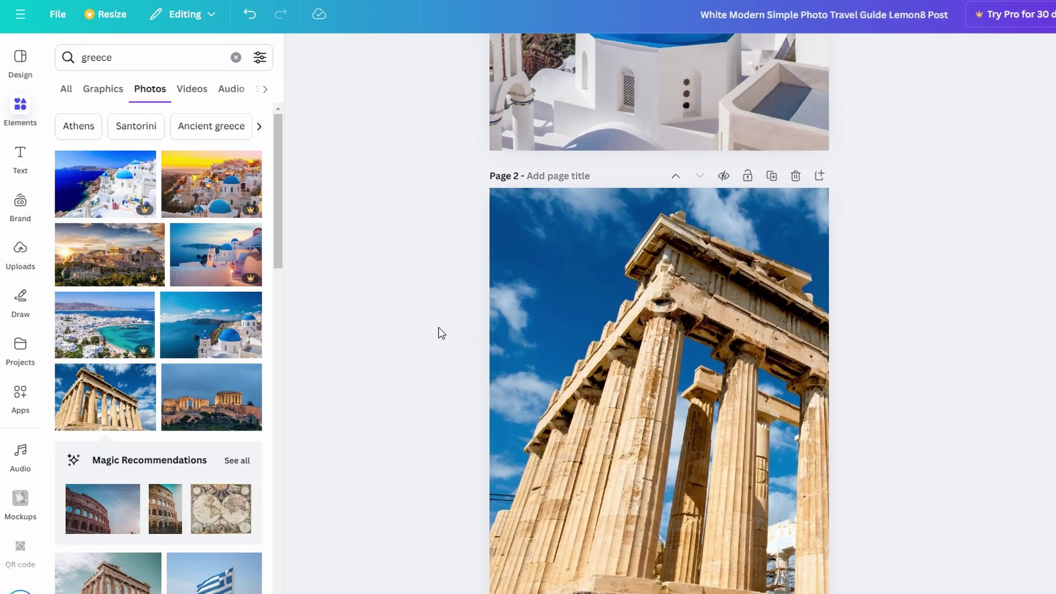
scroll(438, 328, up, 10)
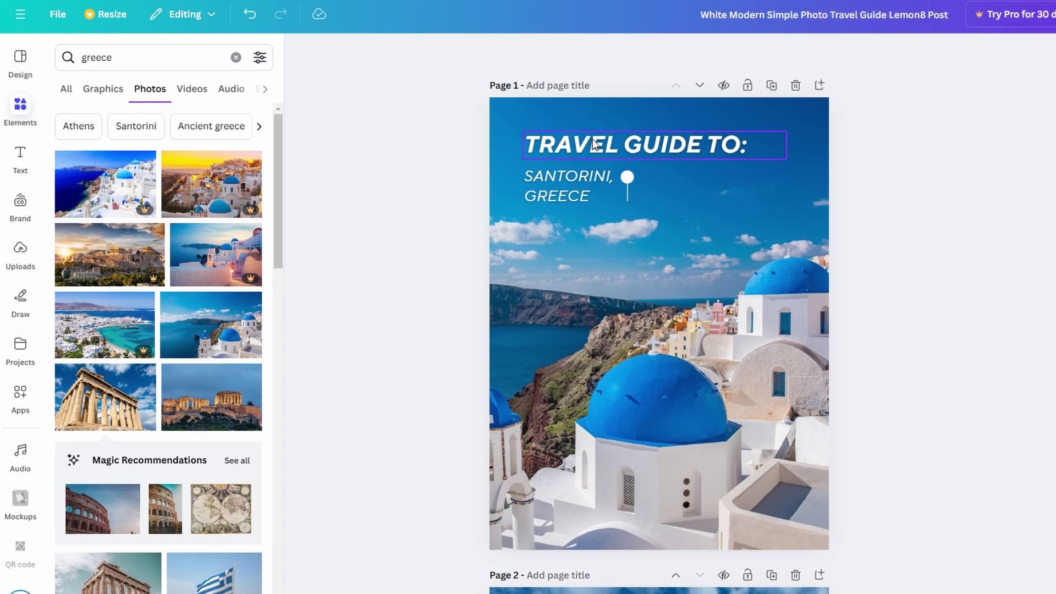
scroll(593, 142, down, 10)
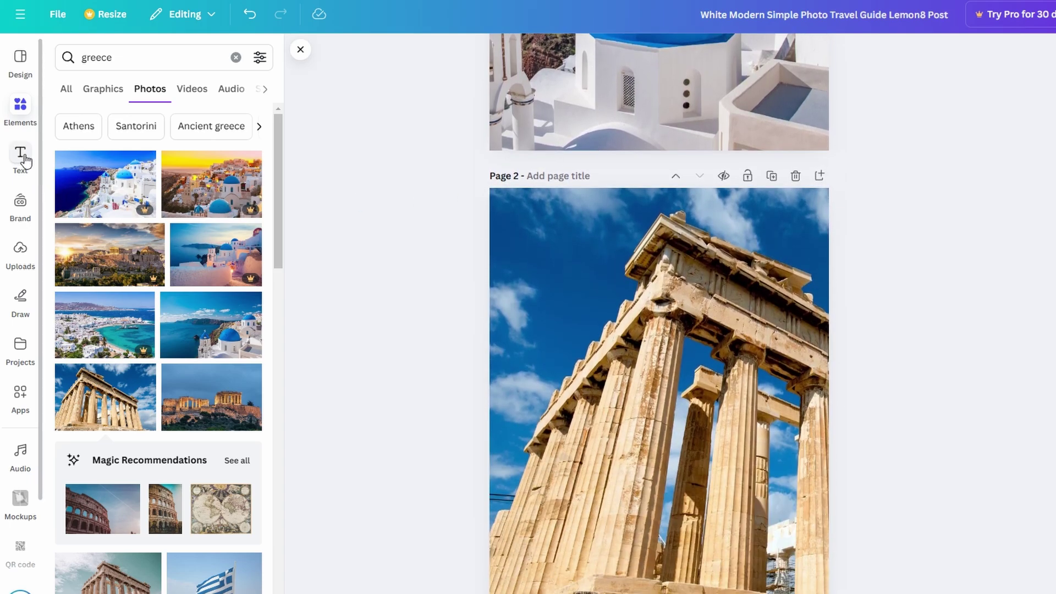
click(19, 157)
click(122, 242)
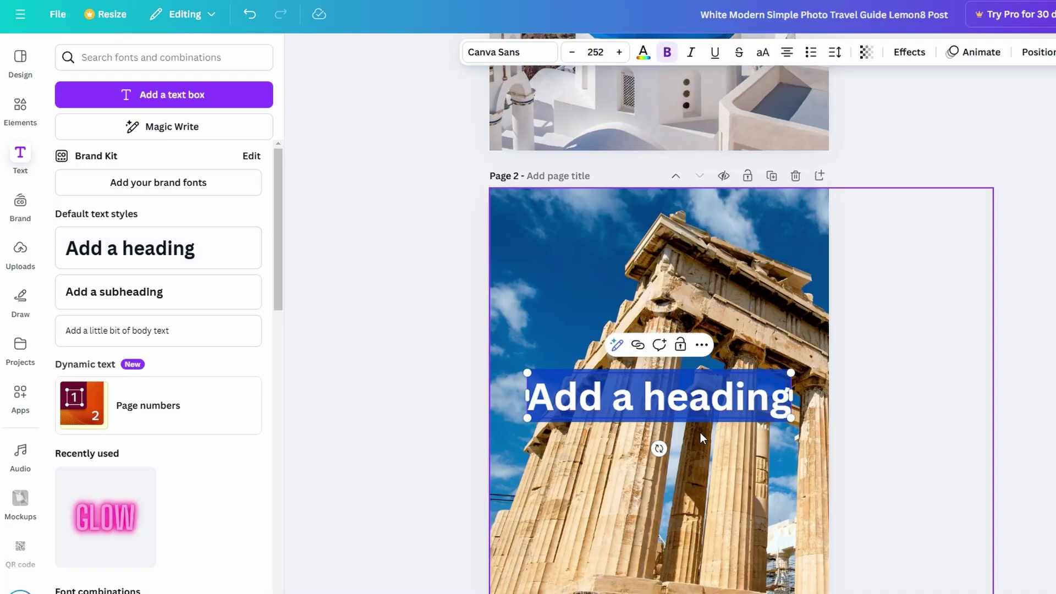
click(721, 446)
drag(705, 398, 695, 274)
scroll(696, 274, up, 5)
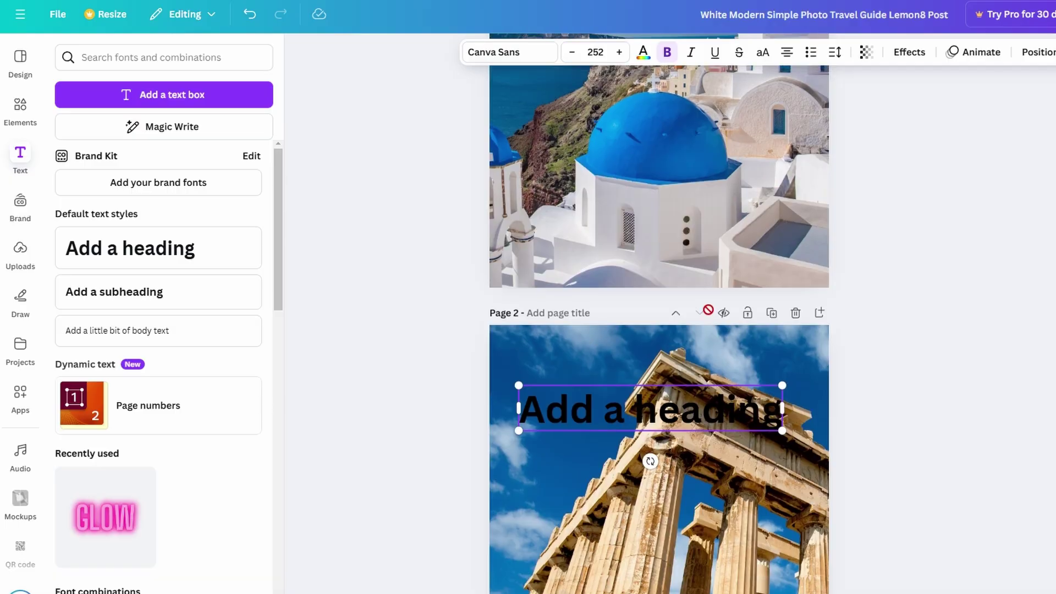
Style the heading white, in Eastman Grotesque font, all uppercase
click(643, 52)
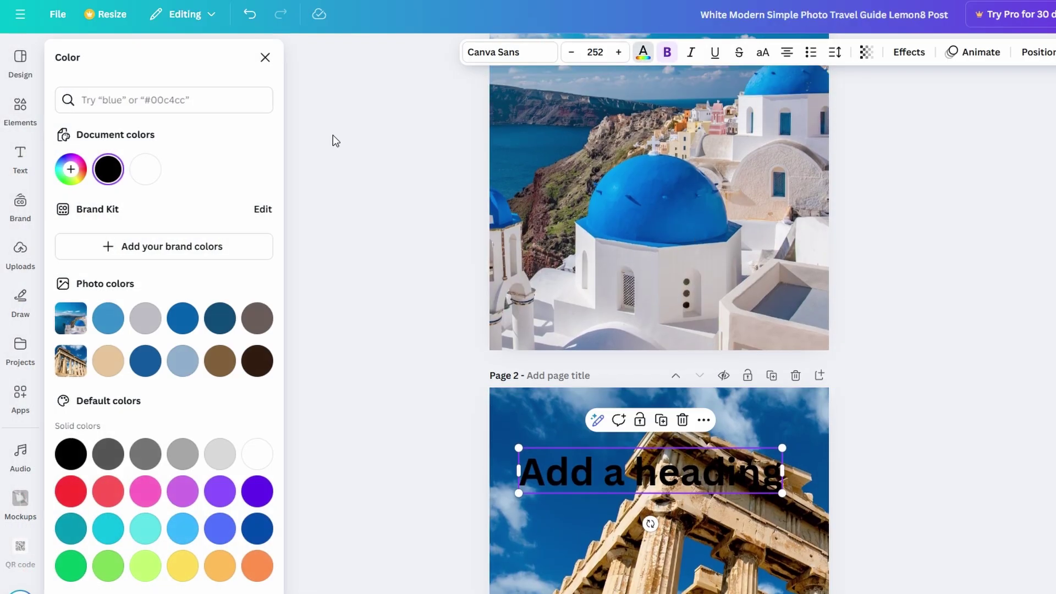
click(146, 170)
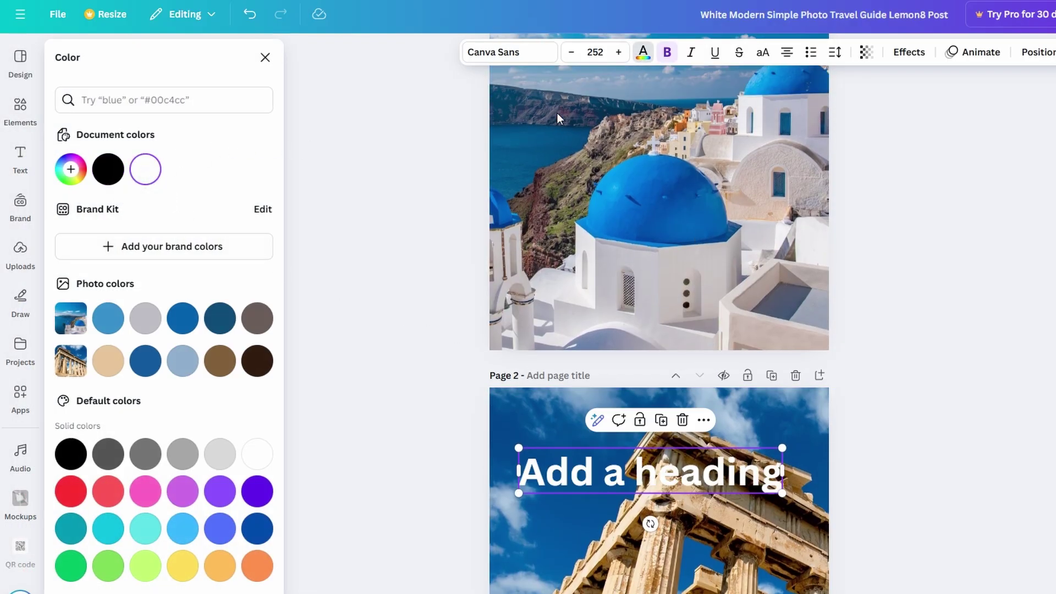
click(507, 53)
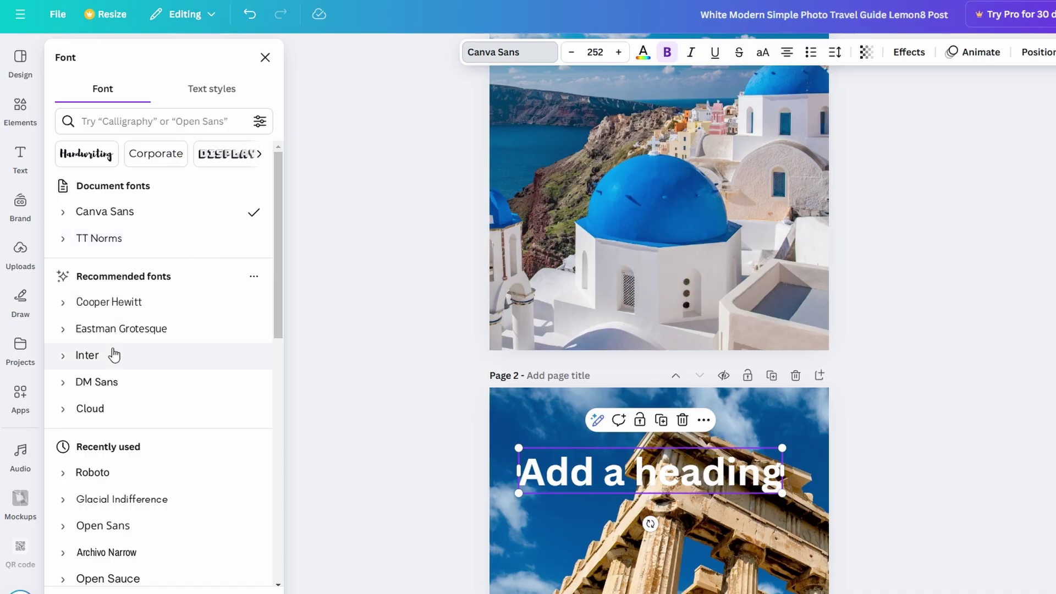
click(116, 328)
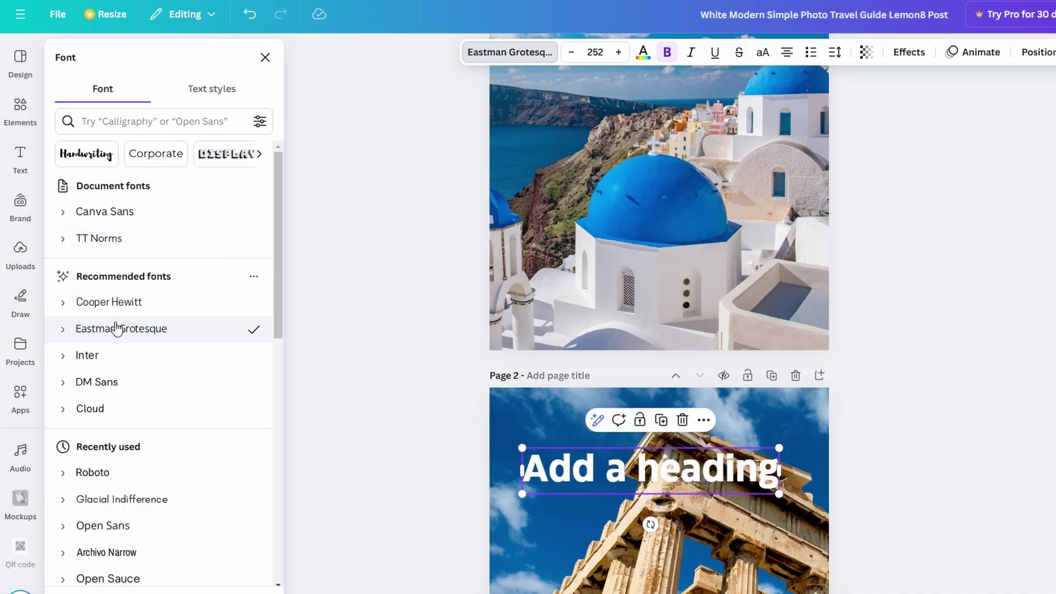
click(762, 52)
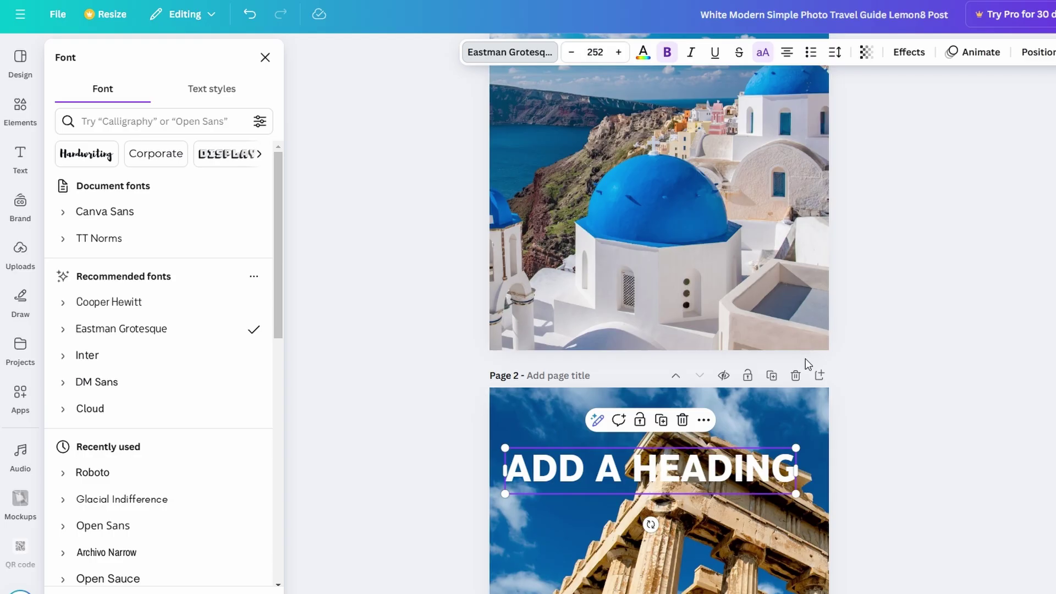
Reposition the heading and add an empty line below its text
scroll(806, 359, down, 1)
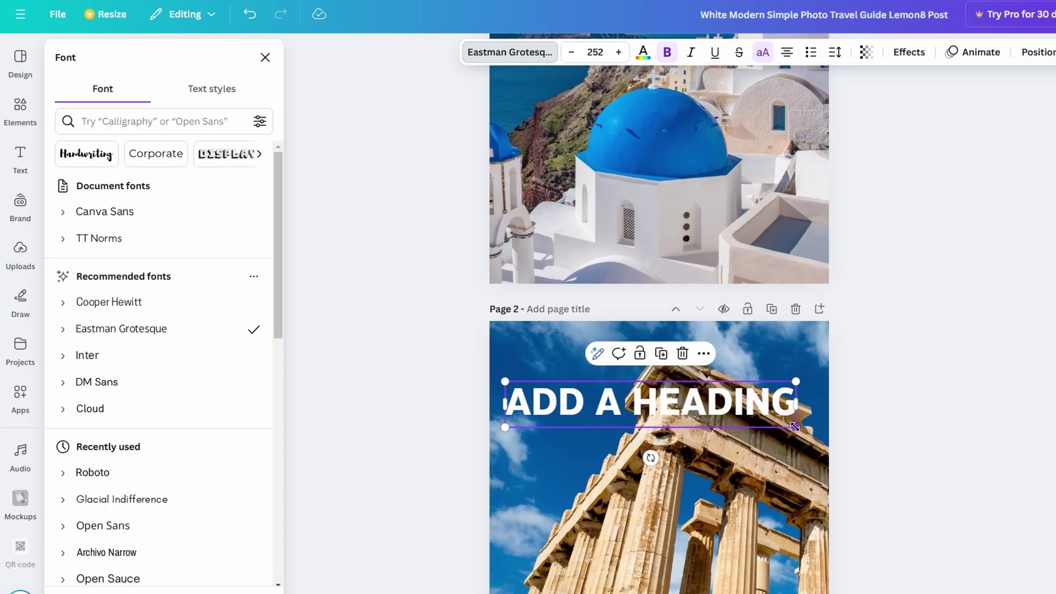
drag(796, 427, 737, 418)
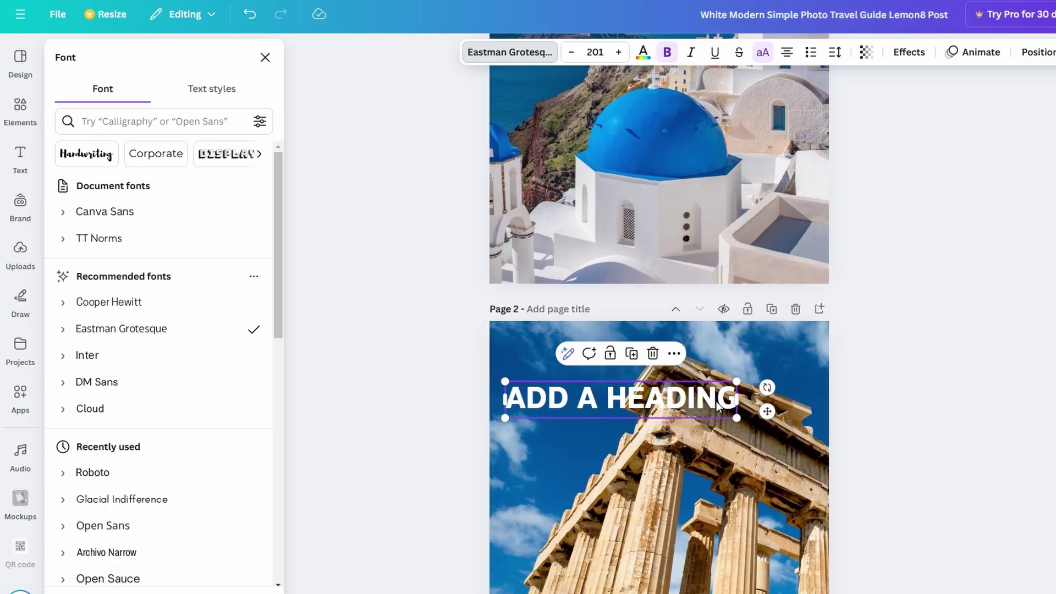
click(729, 407)
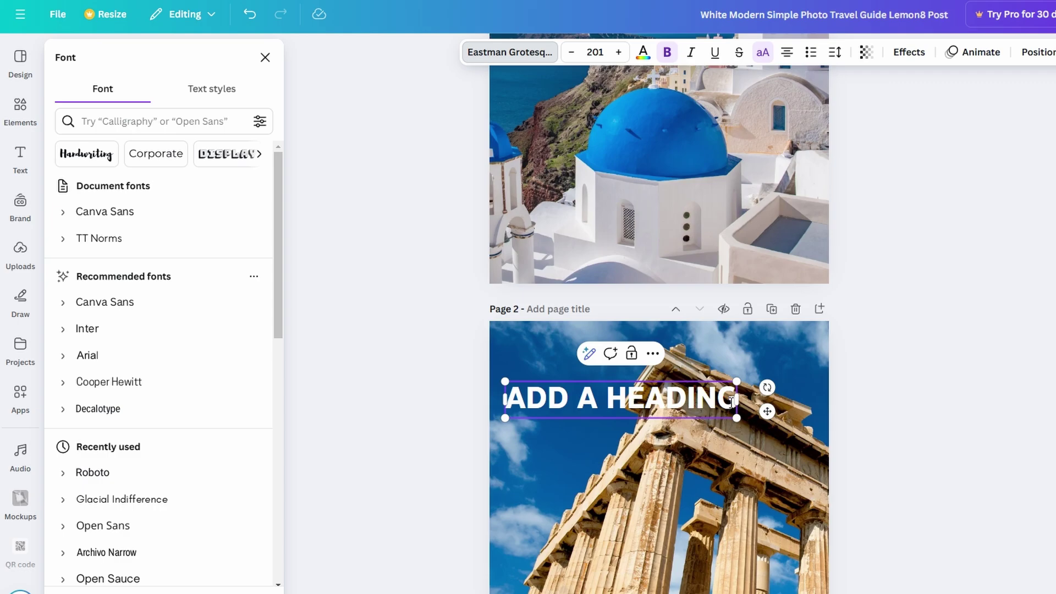
key(Return)
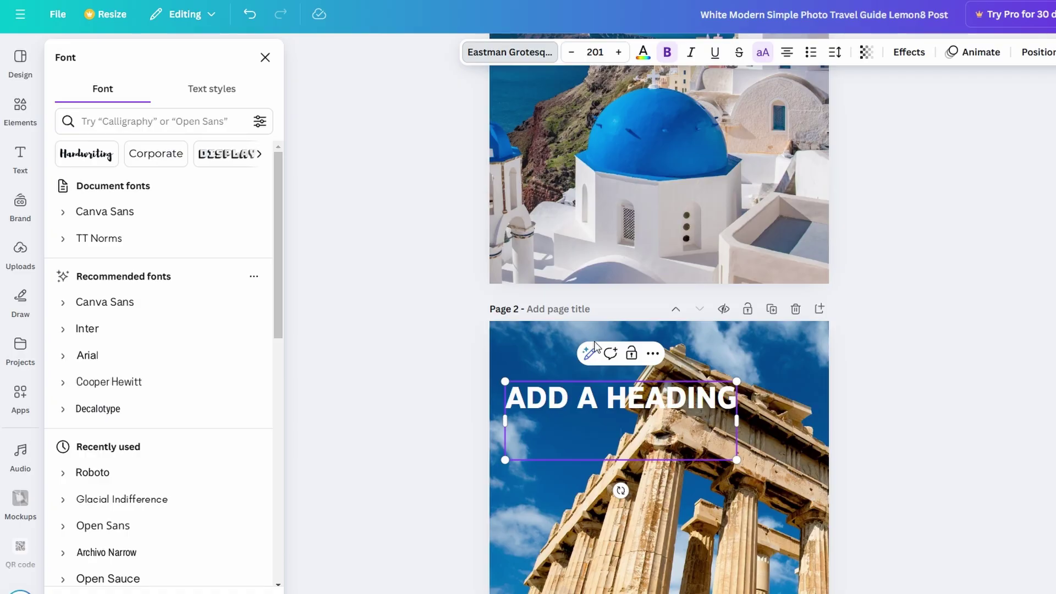
Give the heading a Shadow effect with black shadow colour
click(892, 53)
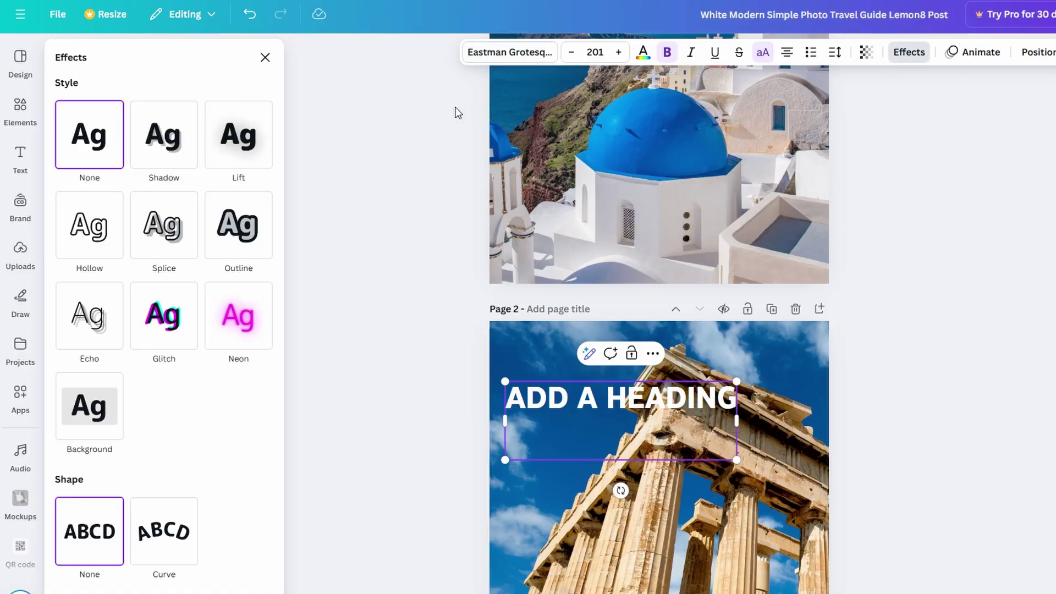
click(180, 138)
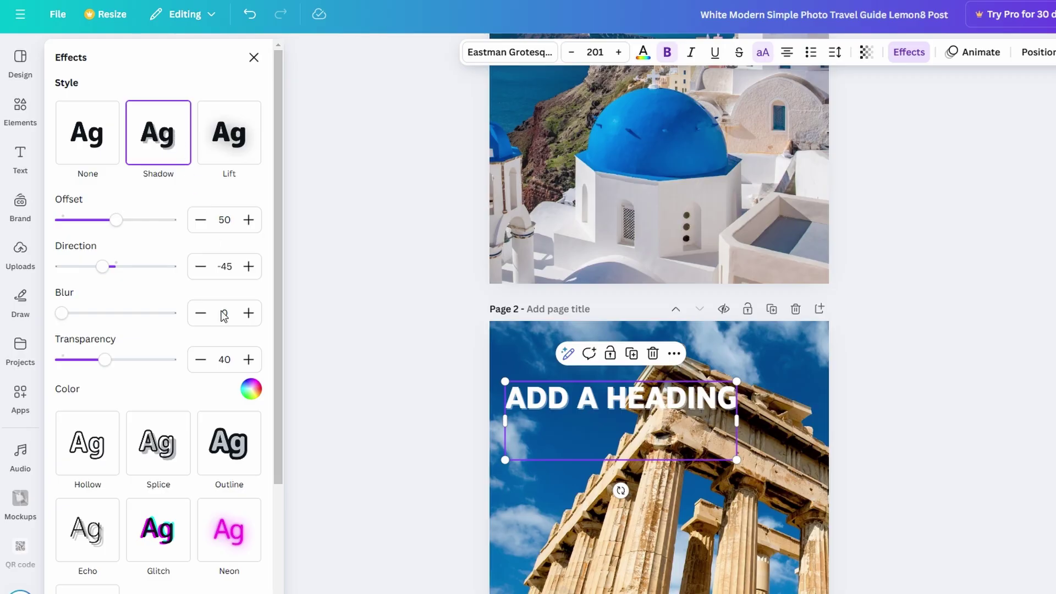
click(250, 390)
click(66, 288)
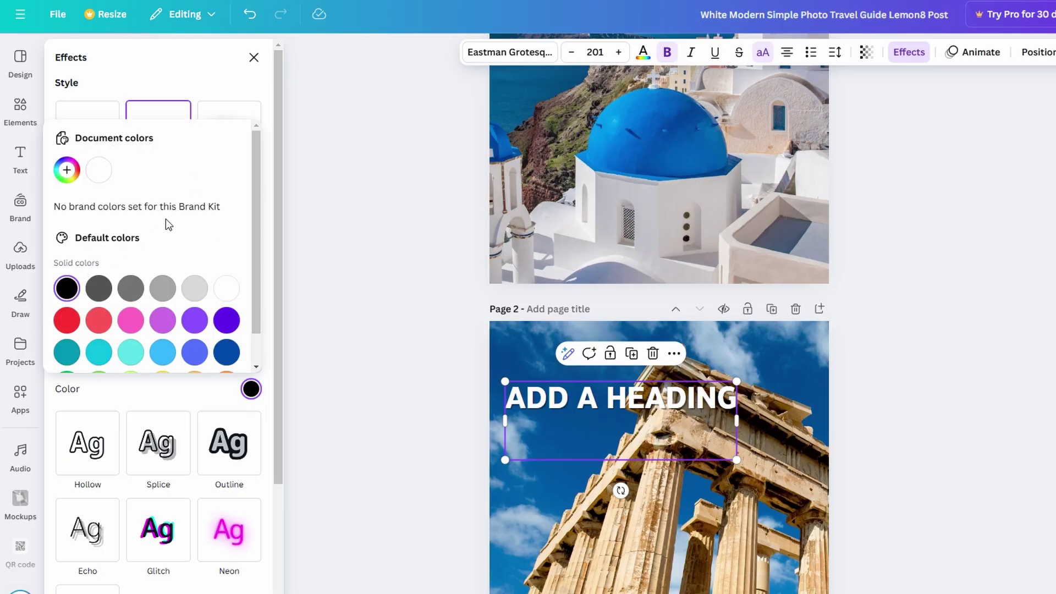
click(254, 58)
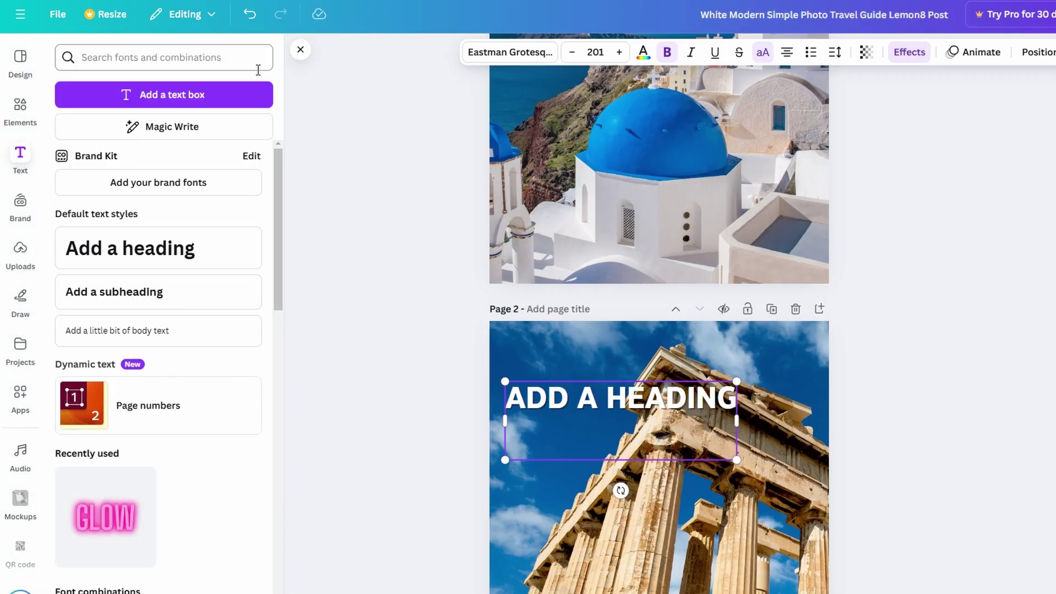
Drop the uploaded red arrow onto page 2, tilt it, flip it horizontally and shrink it
click(20, 249)
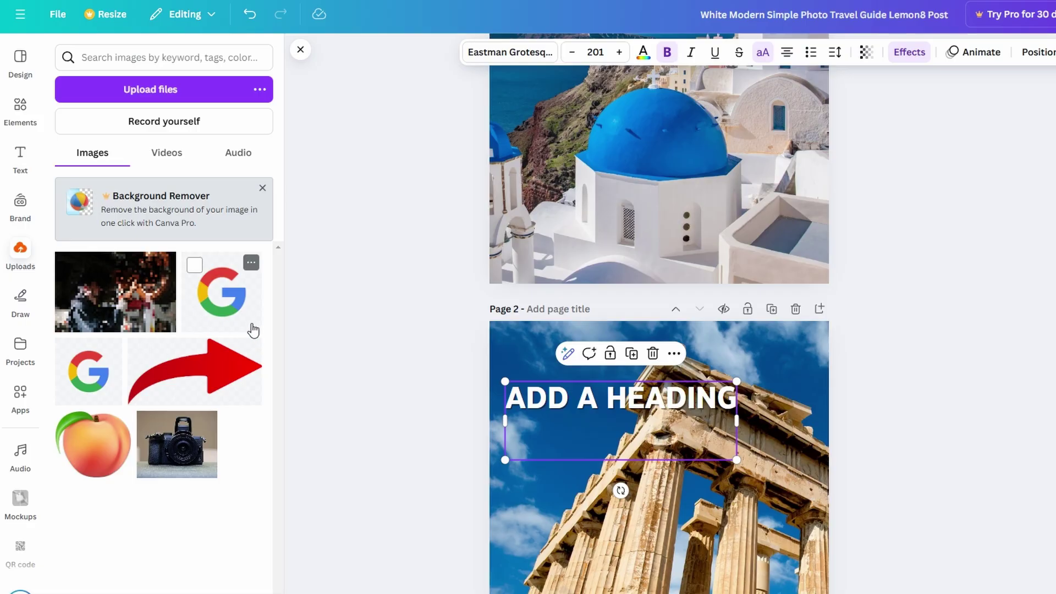
drag(192, 387, 665, 467)
scroll(665, 467, down, 4)
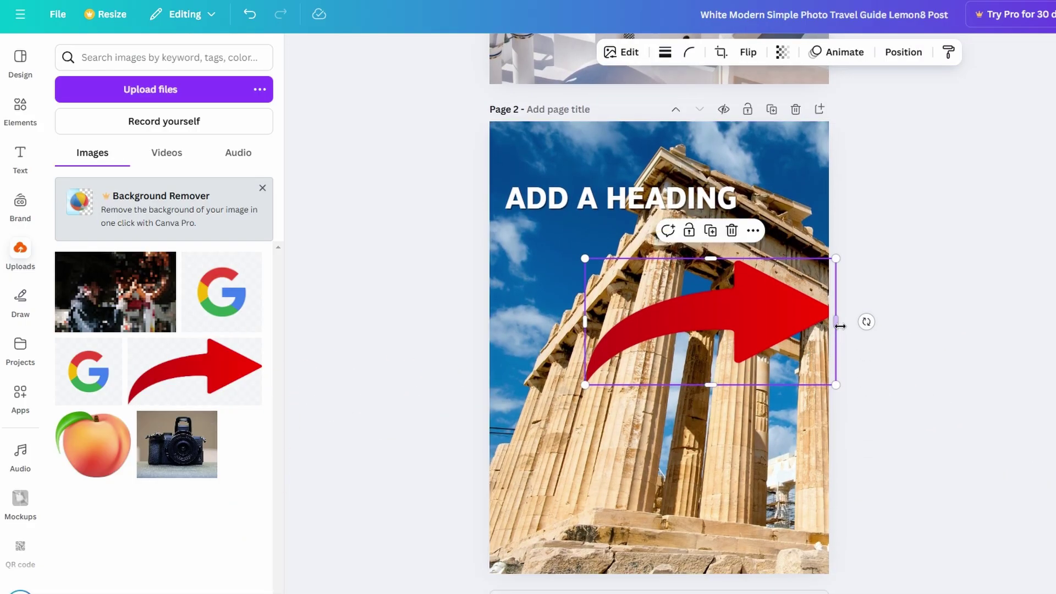
mouse_move(866, 321)
mouse_down()
mouse_move(890, 368)
mouse_move(865, 337)
mouse_up()
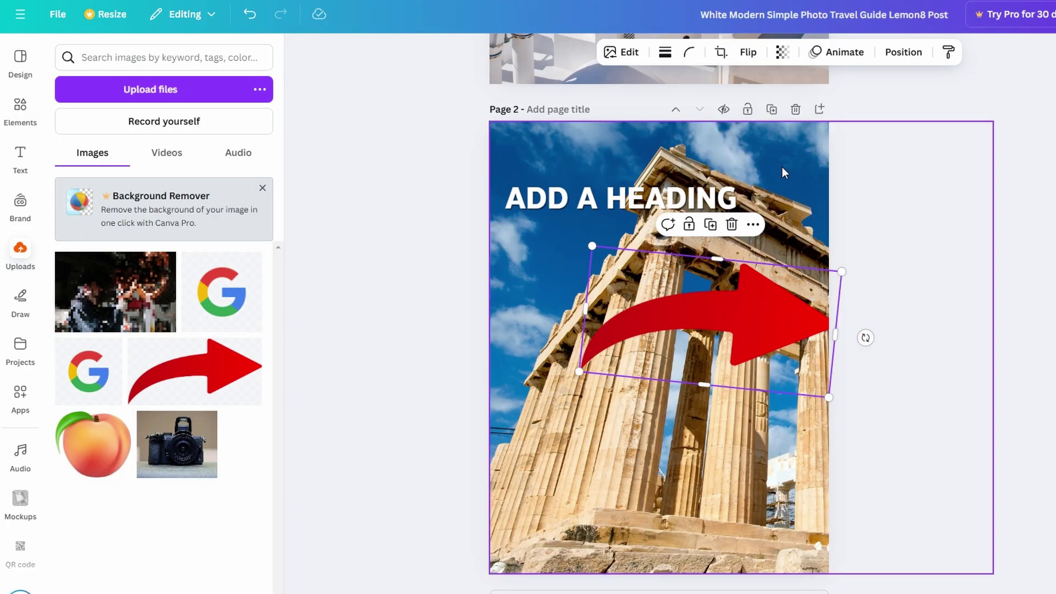
click(749, 52)
click(748, 87)
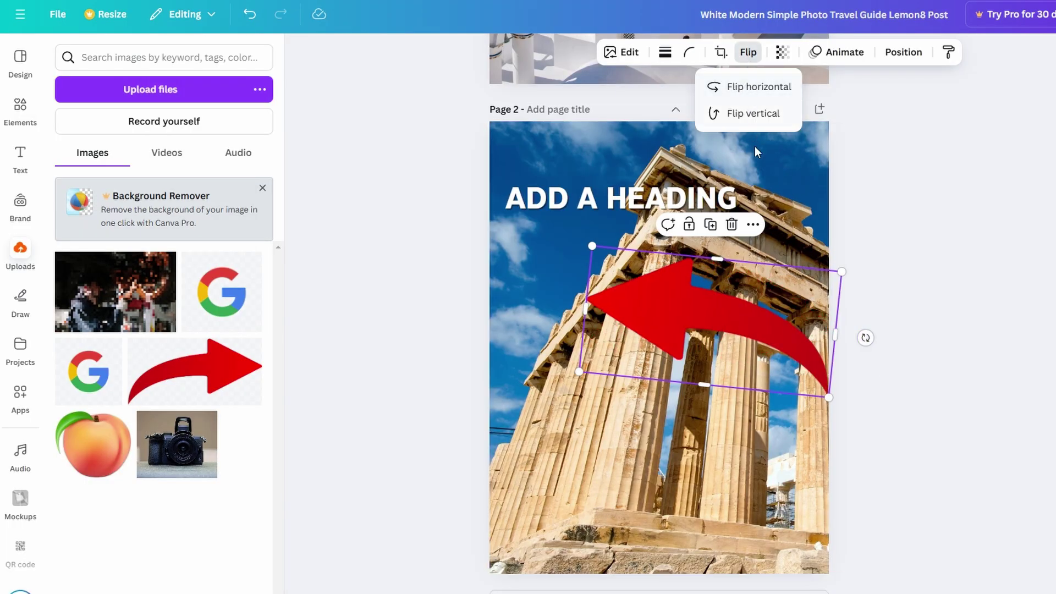
drag(829, 398, 813, 223)
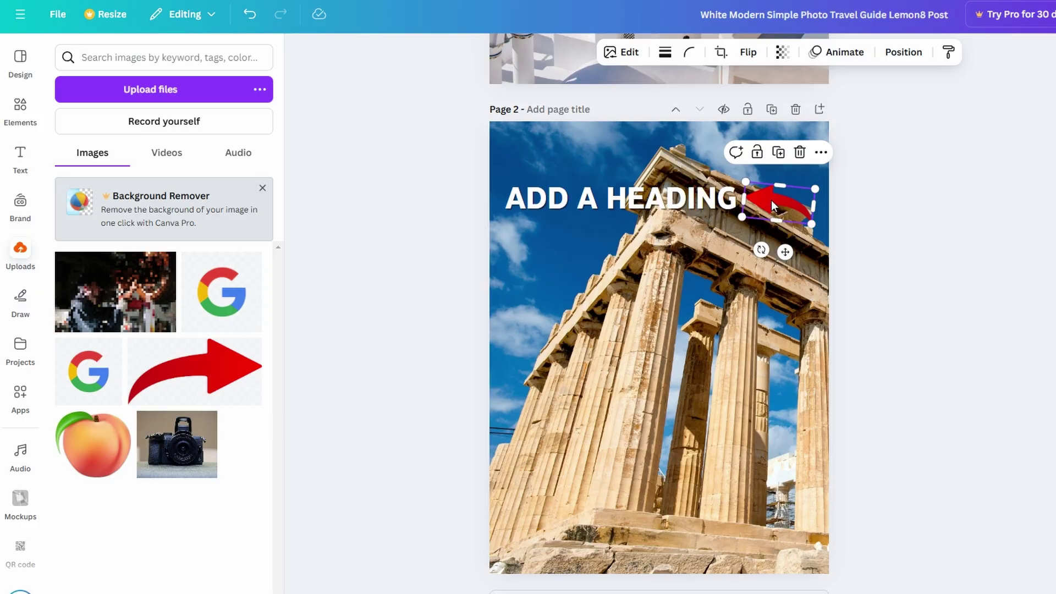
click(886, 309)
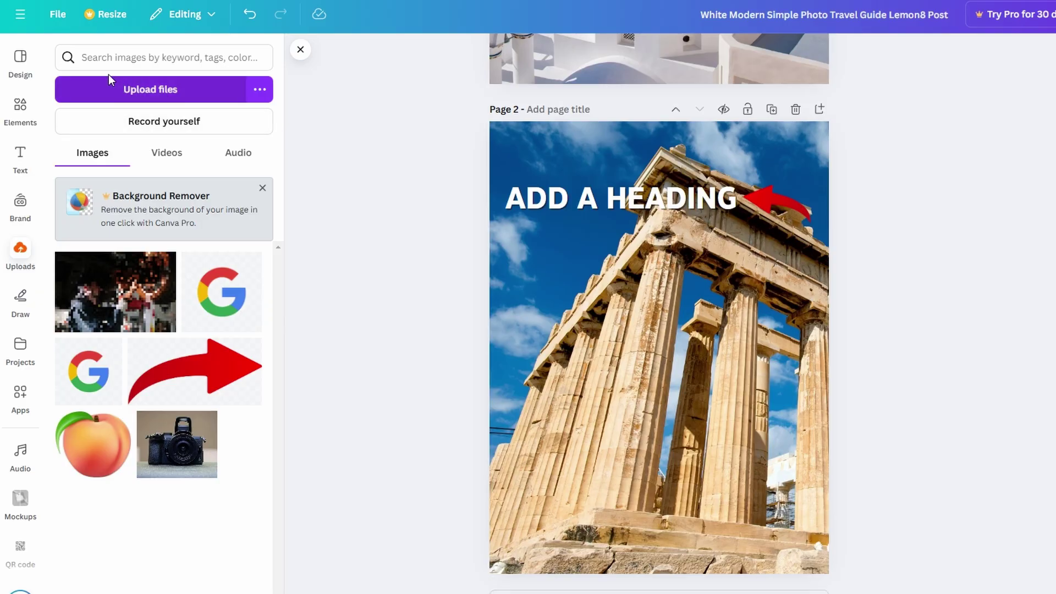
Give the red arrow a white #FFFFFF outline shadow of size 38
click(279, 49)
scroll(713, 296, up, 8)
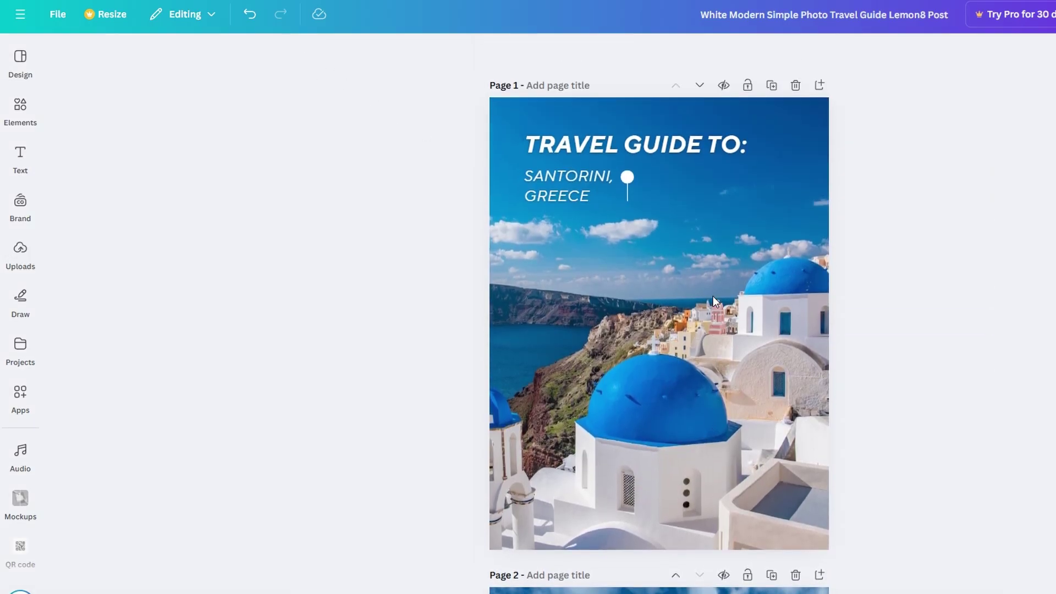
scroll(713, 298, down, 3)
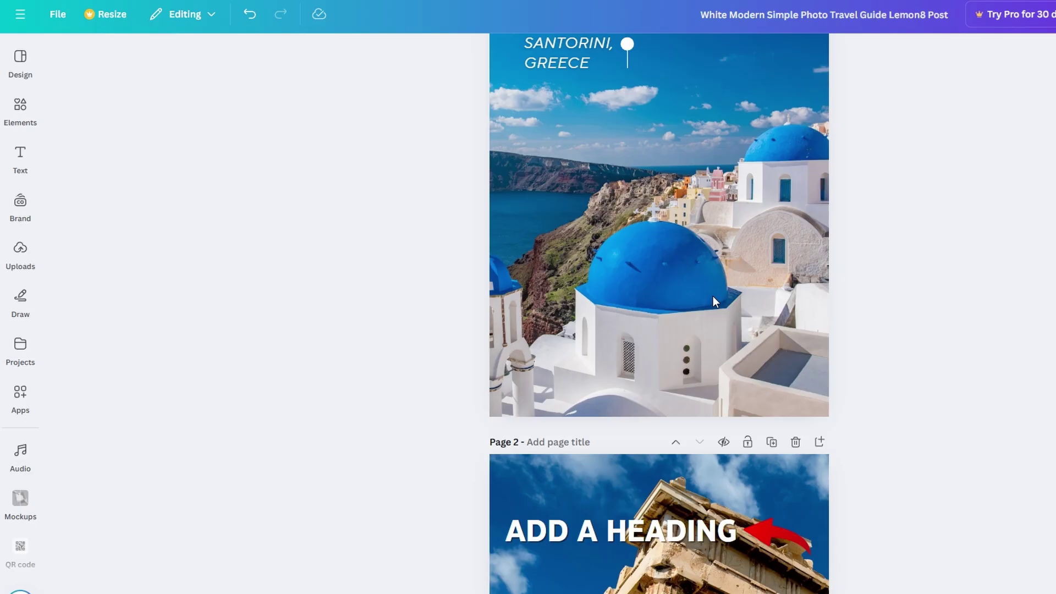
scroll(713, 302, down, 3)
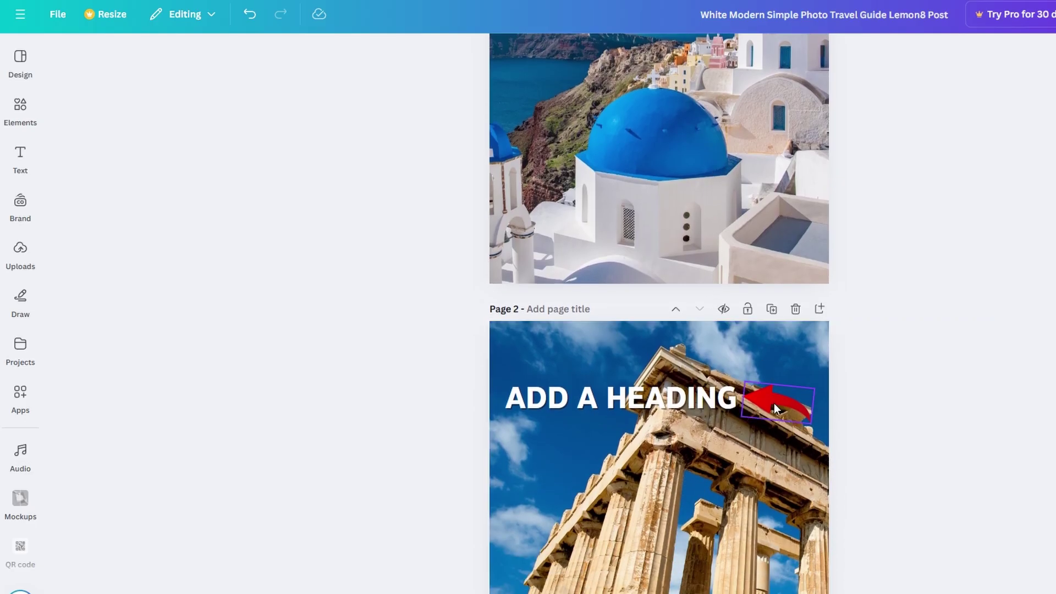
click(774, 409)
click(507, 52)
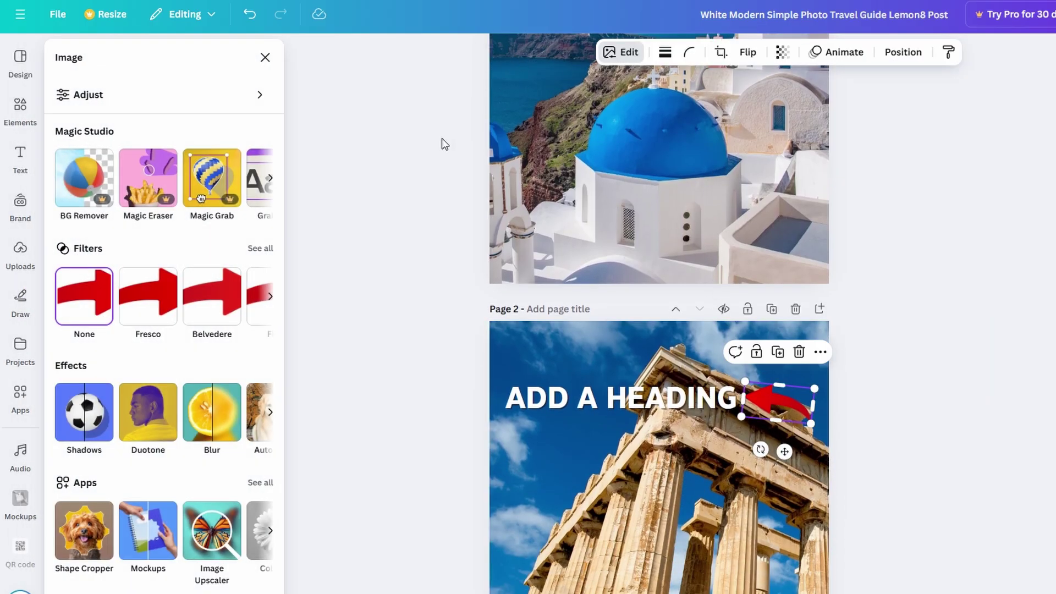
click(96, 410)
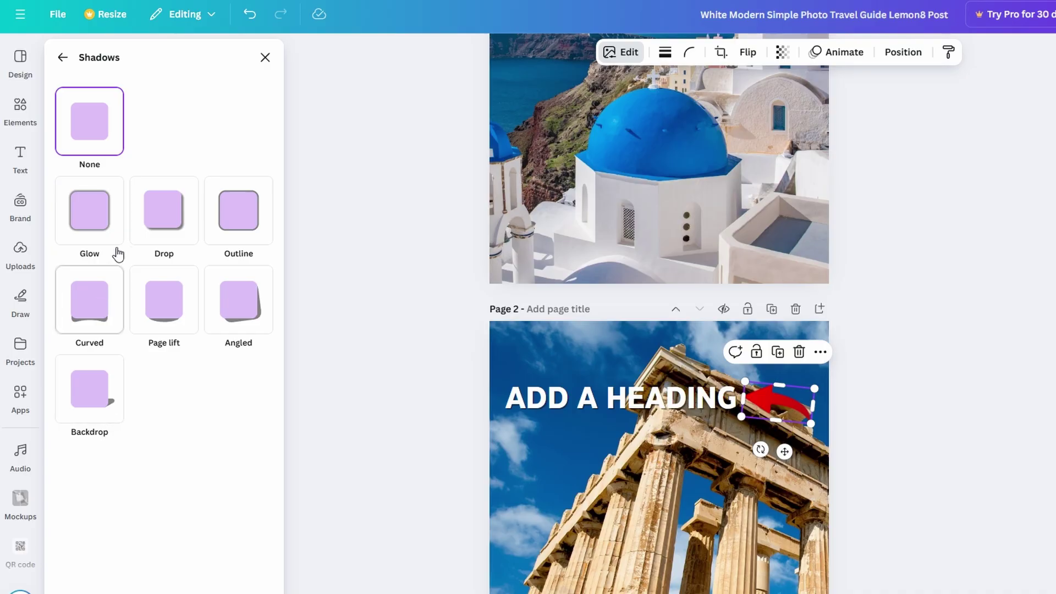
click(121, 229)
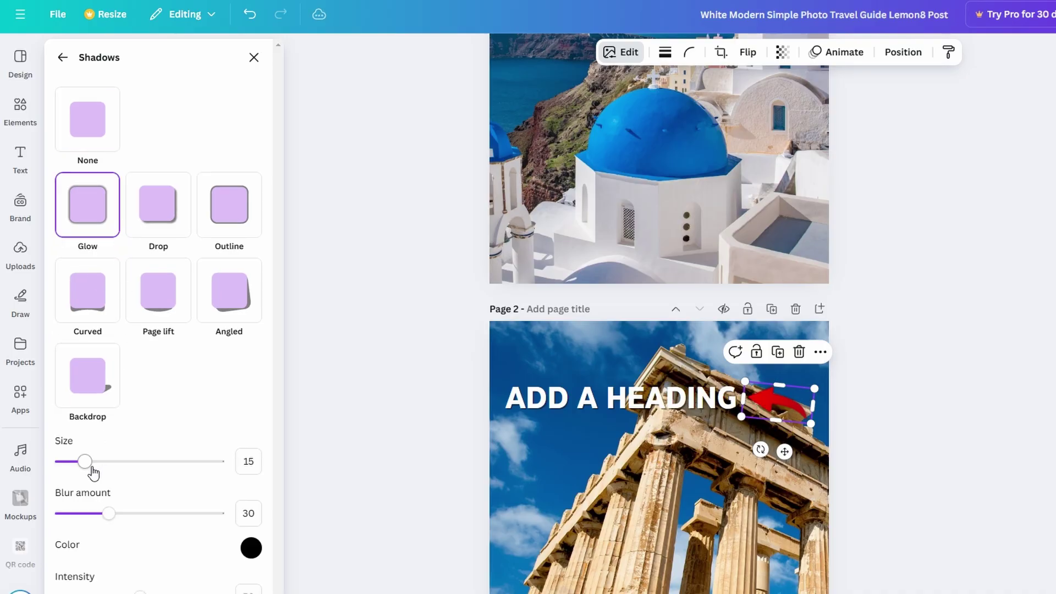
drag(140, 592, 206, 592)
click(226, 218)
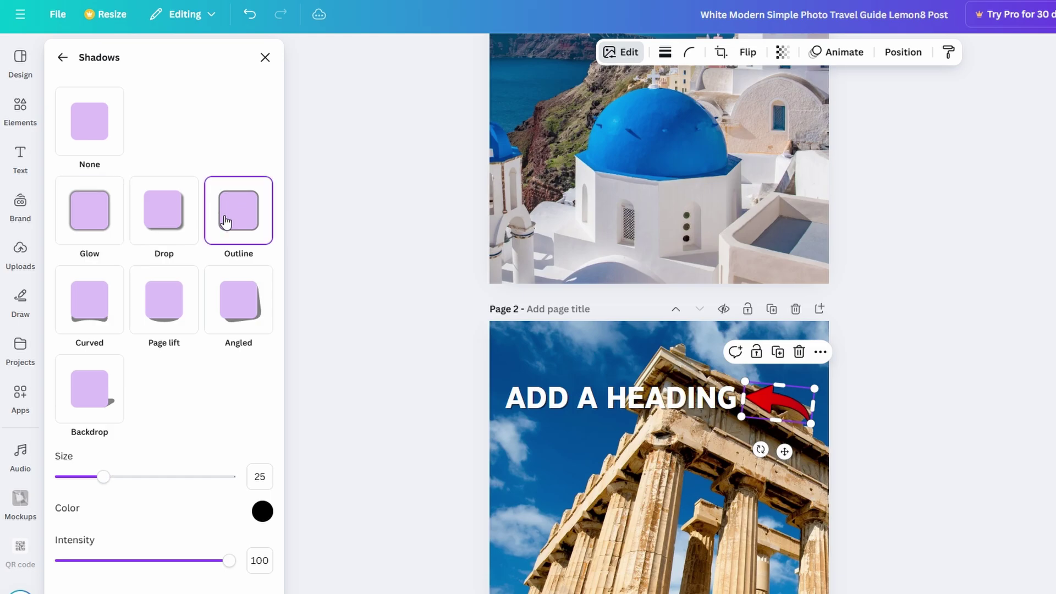
click(263, 512)
text(#ffffff)
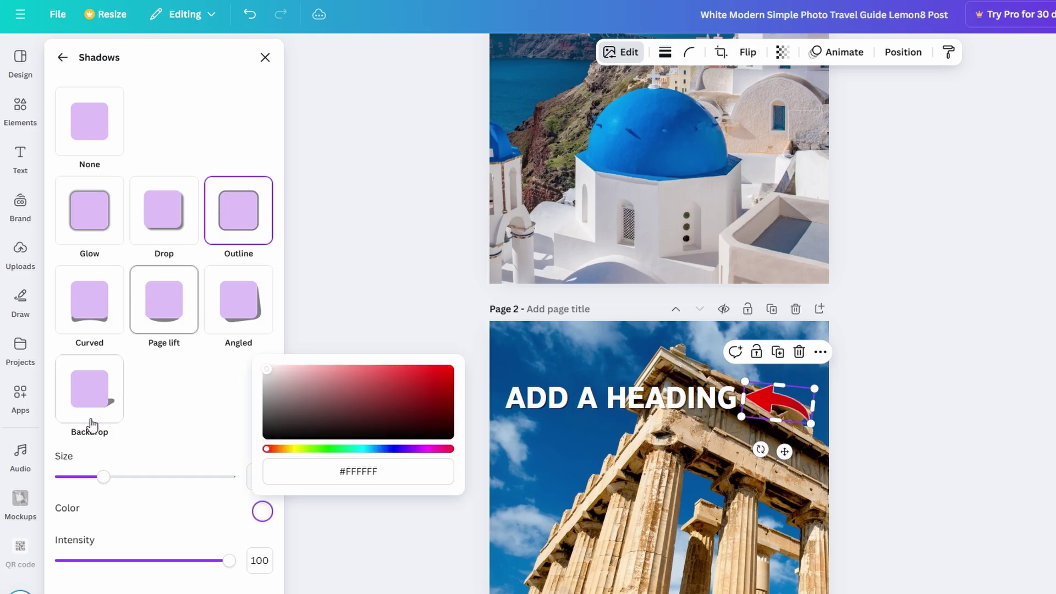
drag(104, 476, 127, 480)
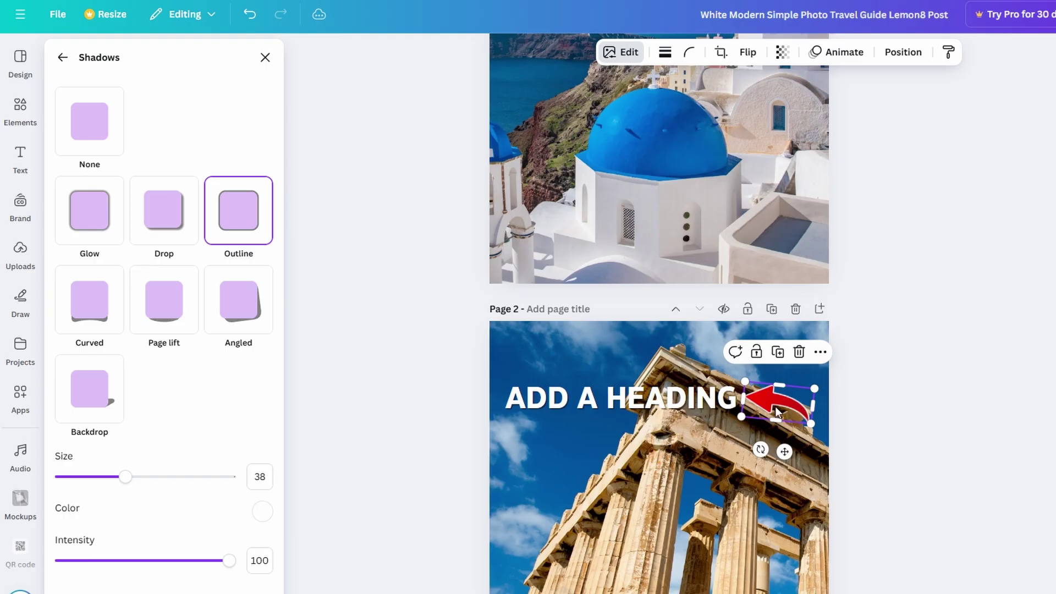
Angle the arrow at -29° above the heading's right end and nudge the heading up
drag(777, 405, 777, 368)
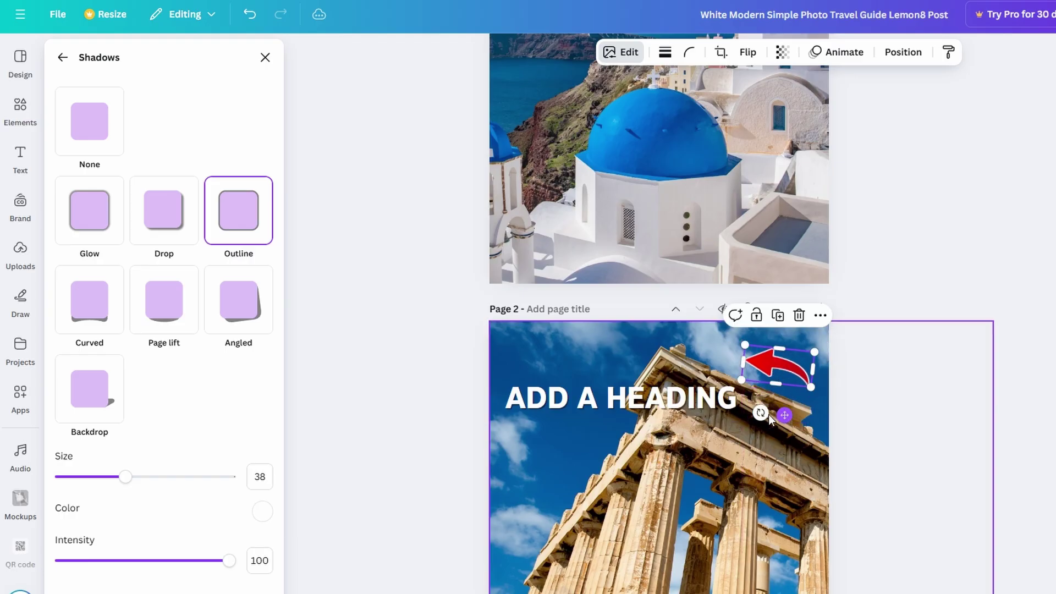
drag(768, 414, 804, 436)
click(978, 443)
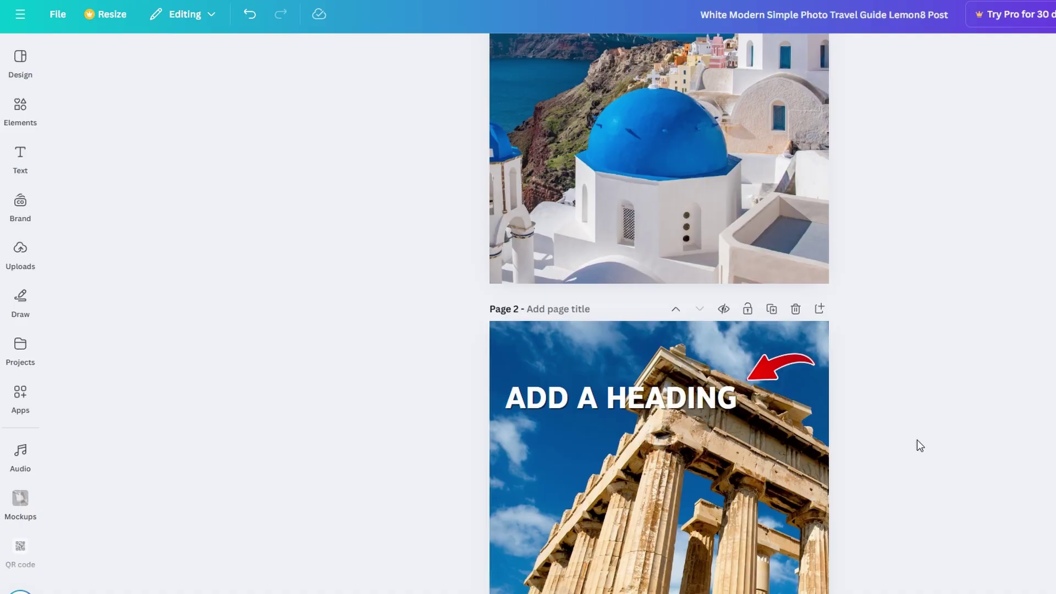
drag(696, 400, 699, 388)
click(992, 450)
scroll(992, 450, down, 3)
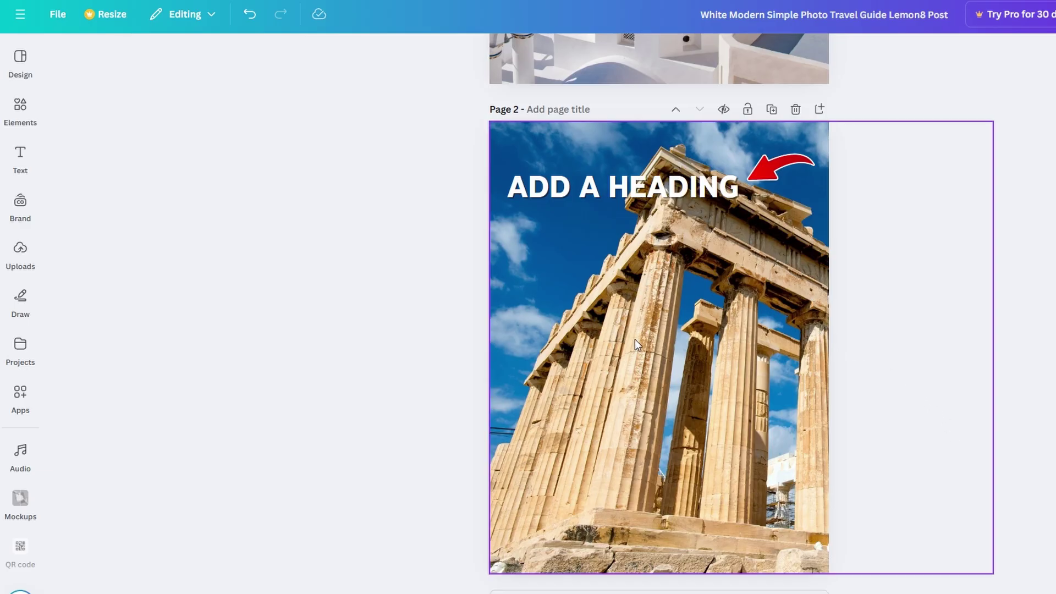
Clear the 'greece' element search and open the full Shapes collection of lines and shapes
click(20, 110)
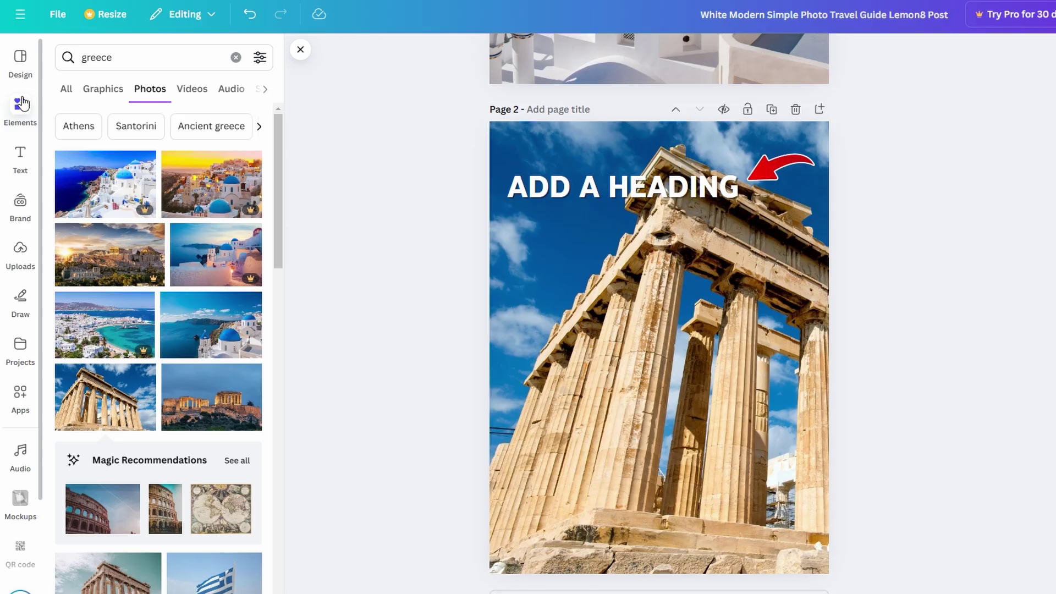
click(236, 56)
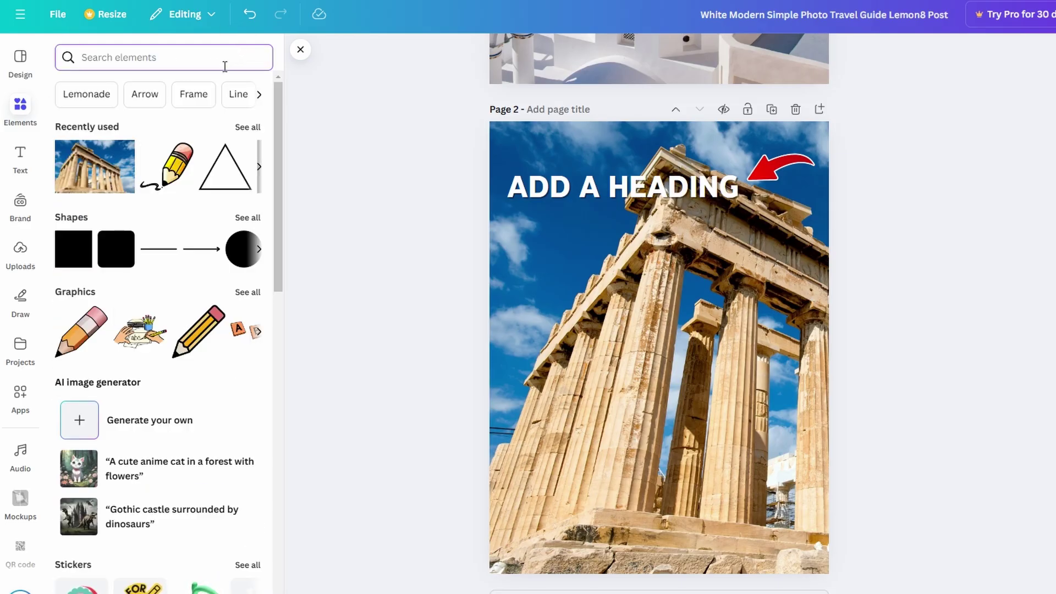
scroll(145, 263, down, 6)
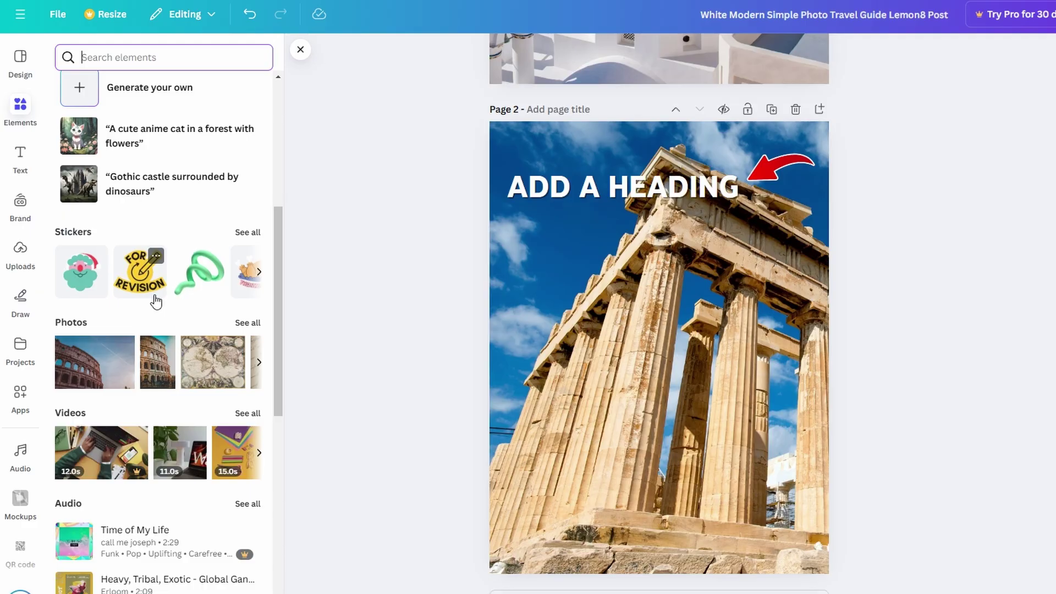
scroll(156, 302, down, 2)
scroll(157, 302, down, 4)
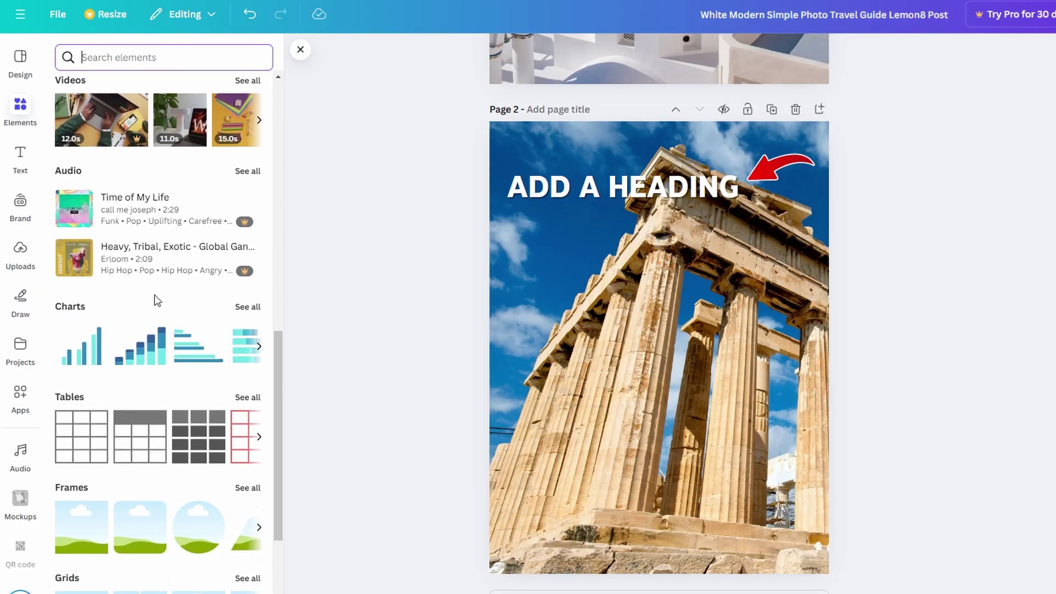
scroll(156, 301, up, 4)
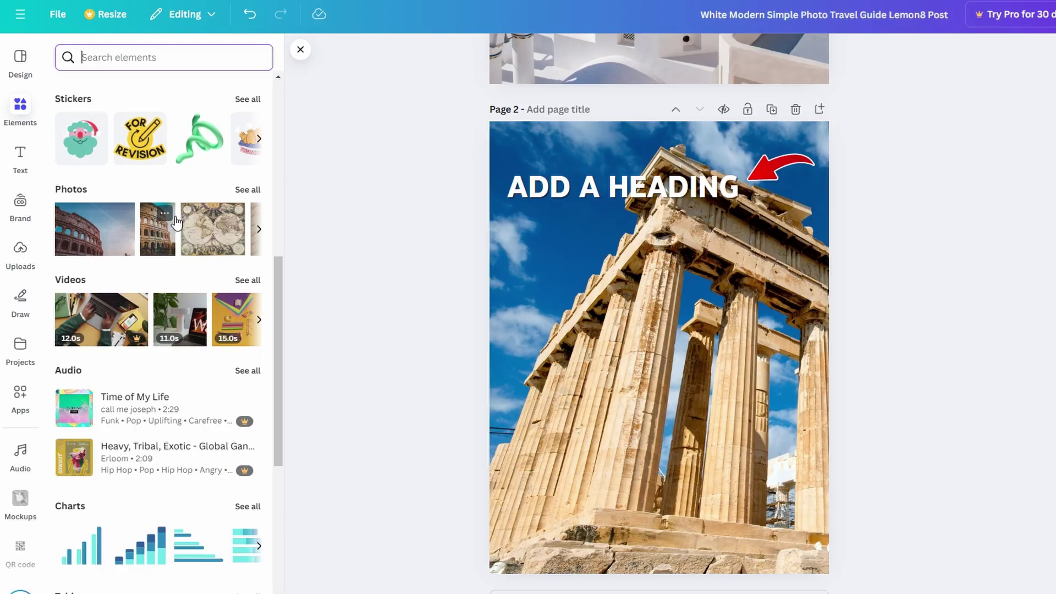
scroll(177, 223, up, 5)
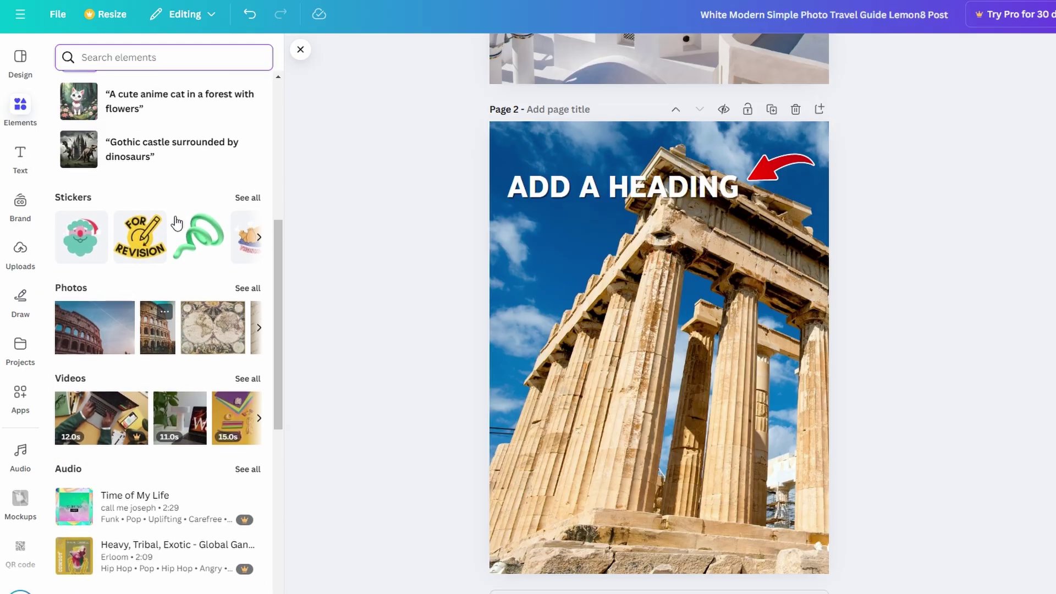
scroll(177, 223, up, 3)
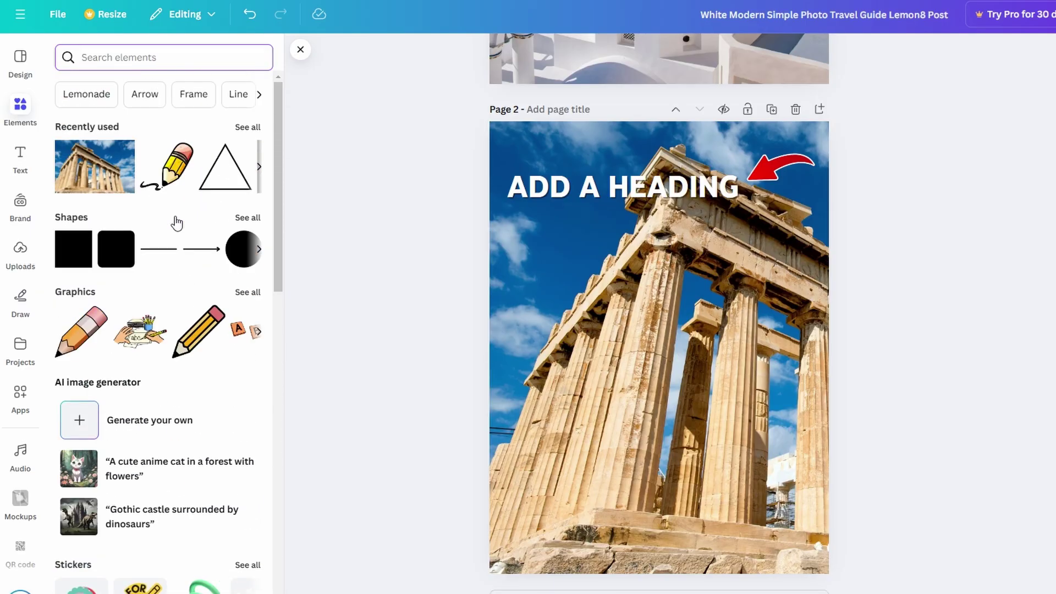
click(246, 218)
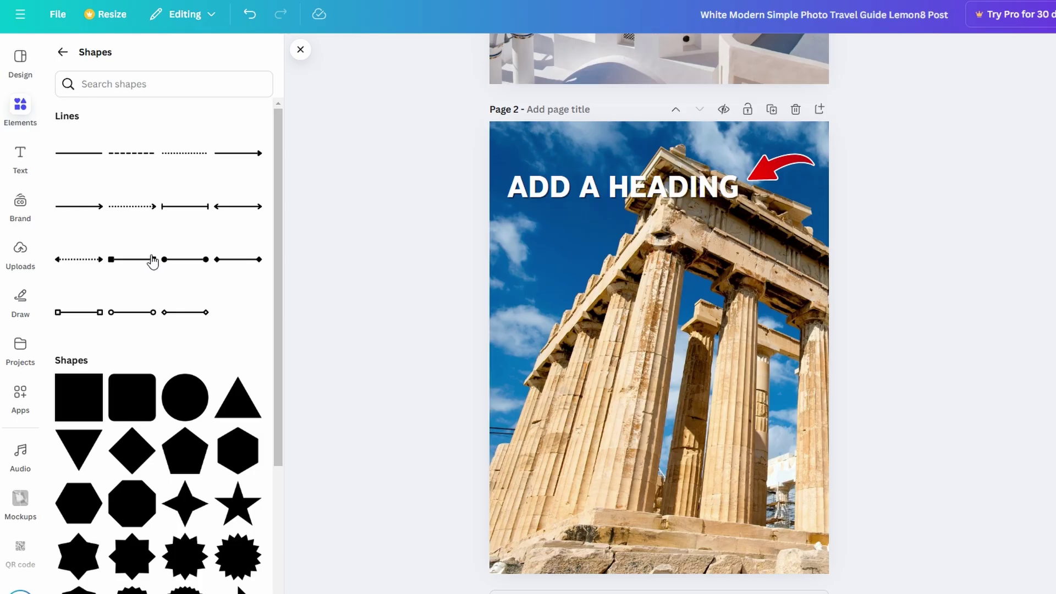
Add a straight line and position it beneath the ADD A HEADING title on page 2
click(91, 161)
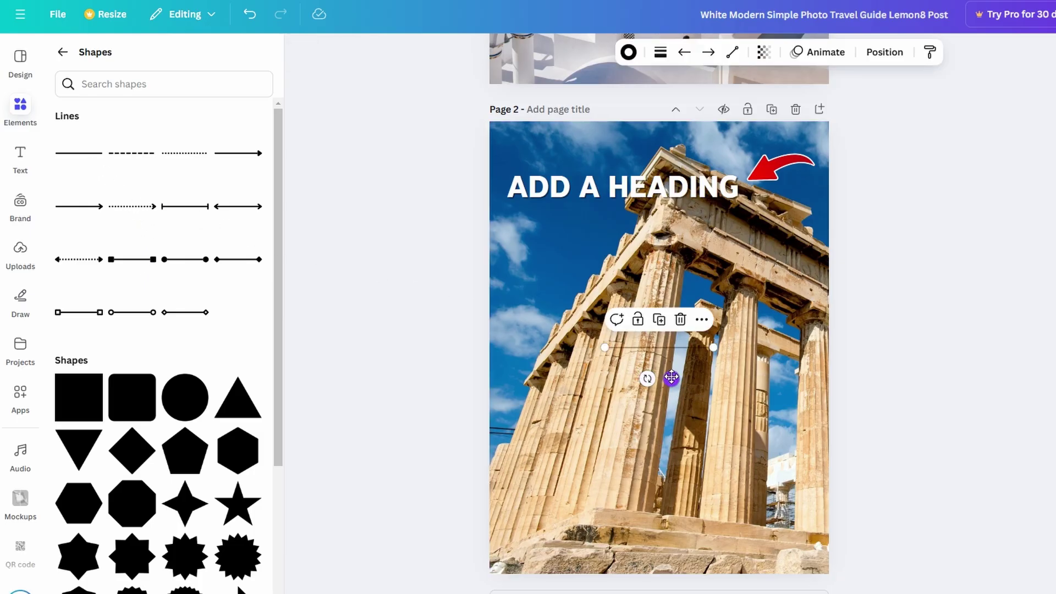
drag(668, 379, 624, 219)
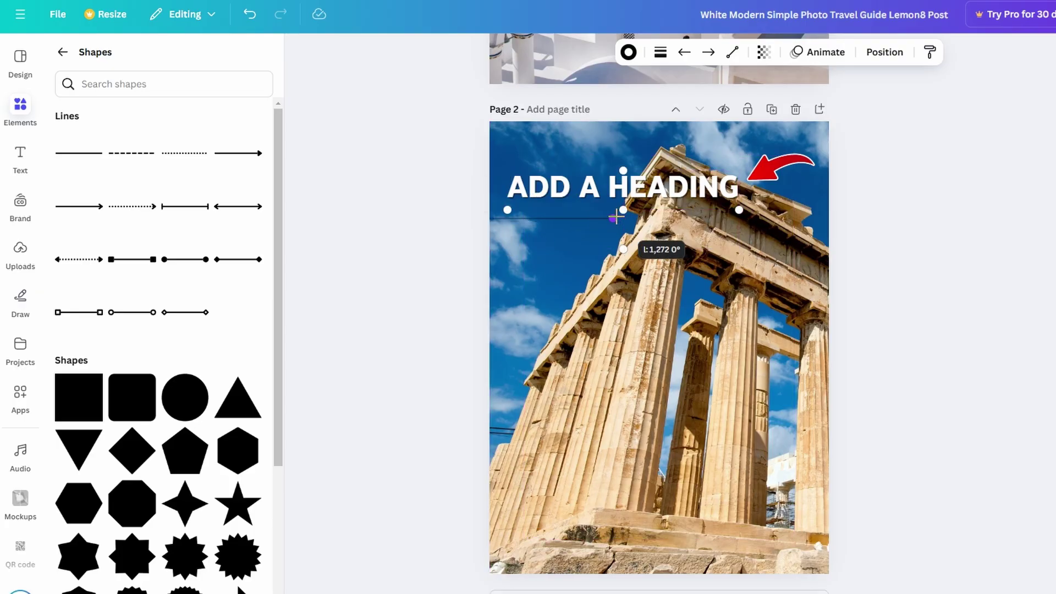
drag(615, 218, 605, 218)
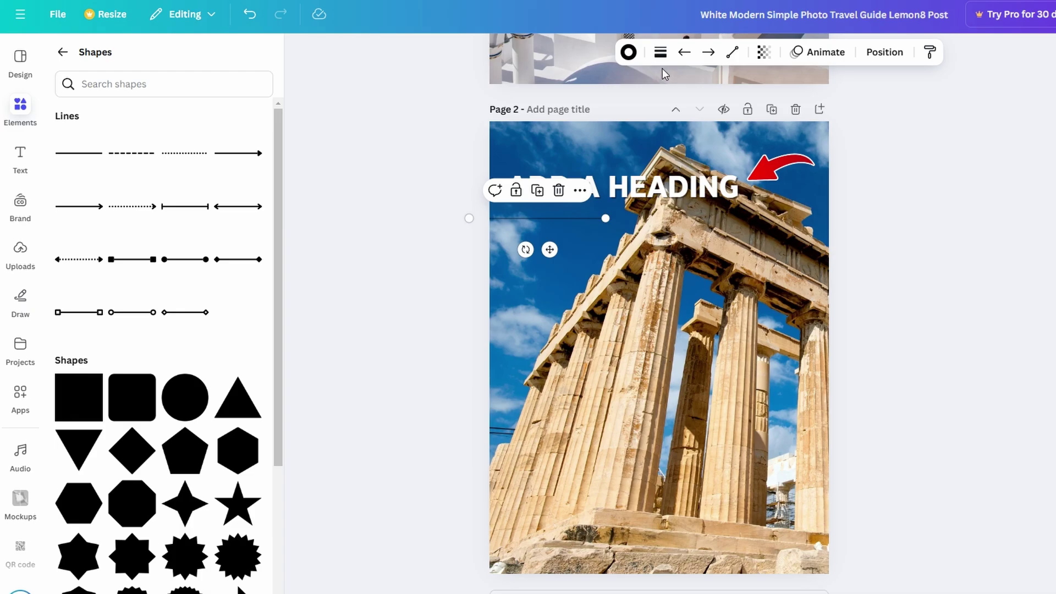
Set the line's weight to 16 in Line style, then deselect it
click(764, 52)
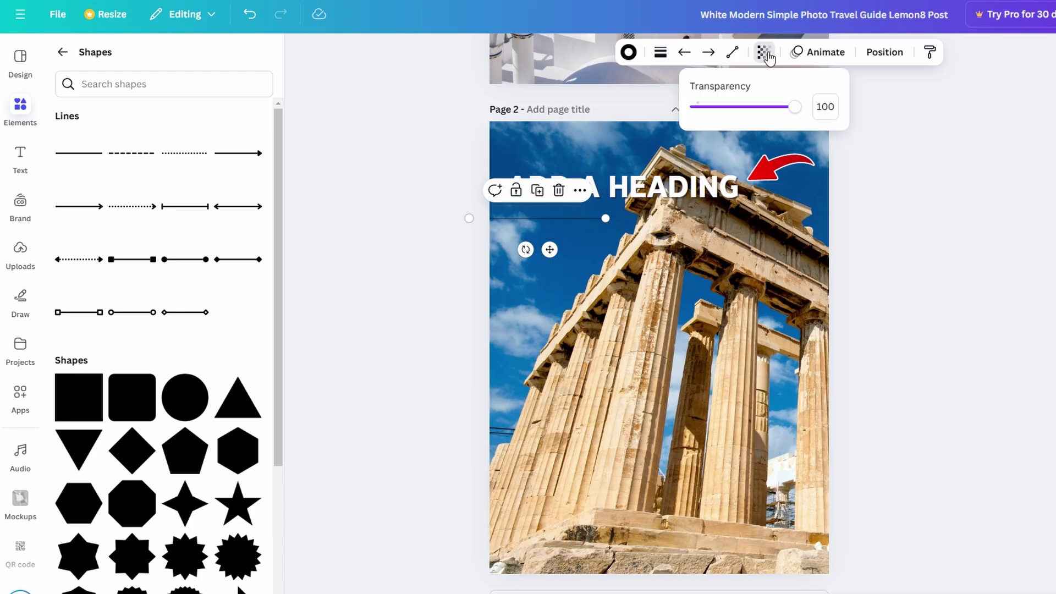
click(630, 53)
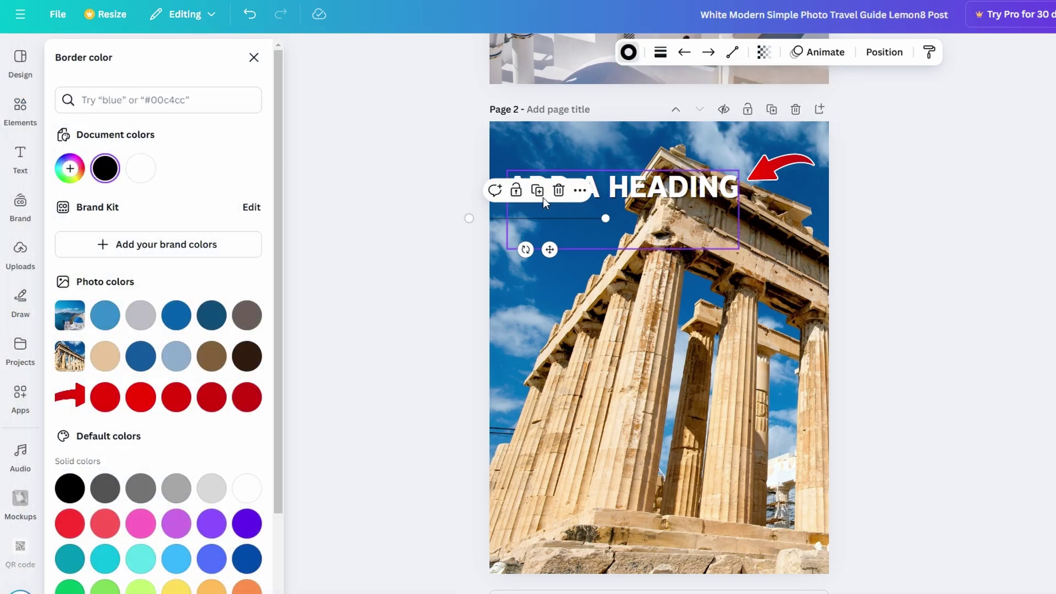
click(661, 53)
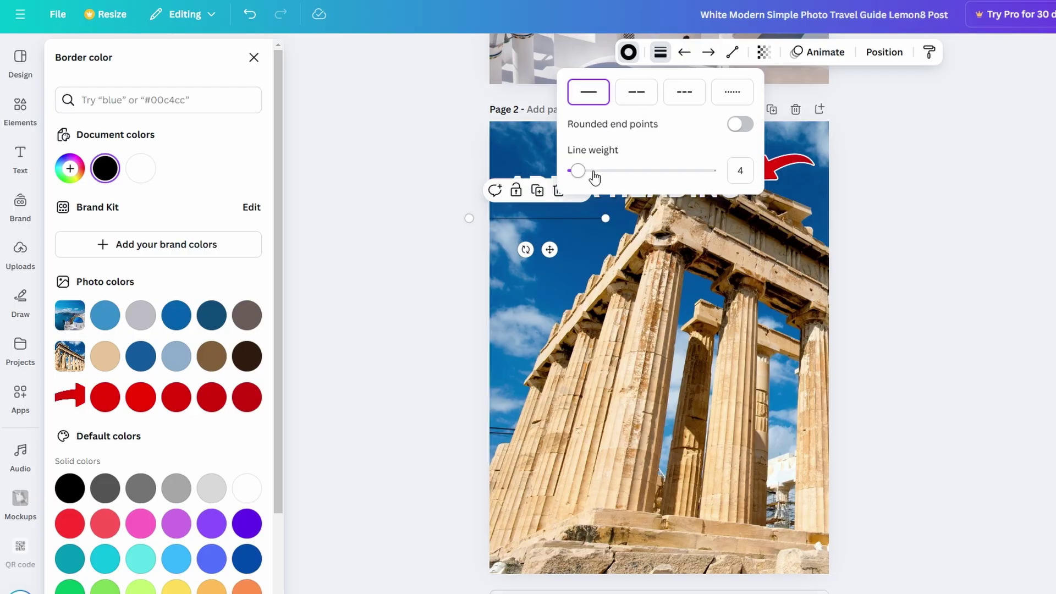
mouse_move(594, 174)
mouse_down()
mouse_move(614, 174)
mouse_move(595, 172)
mouse_up()
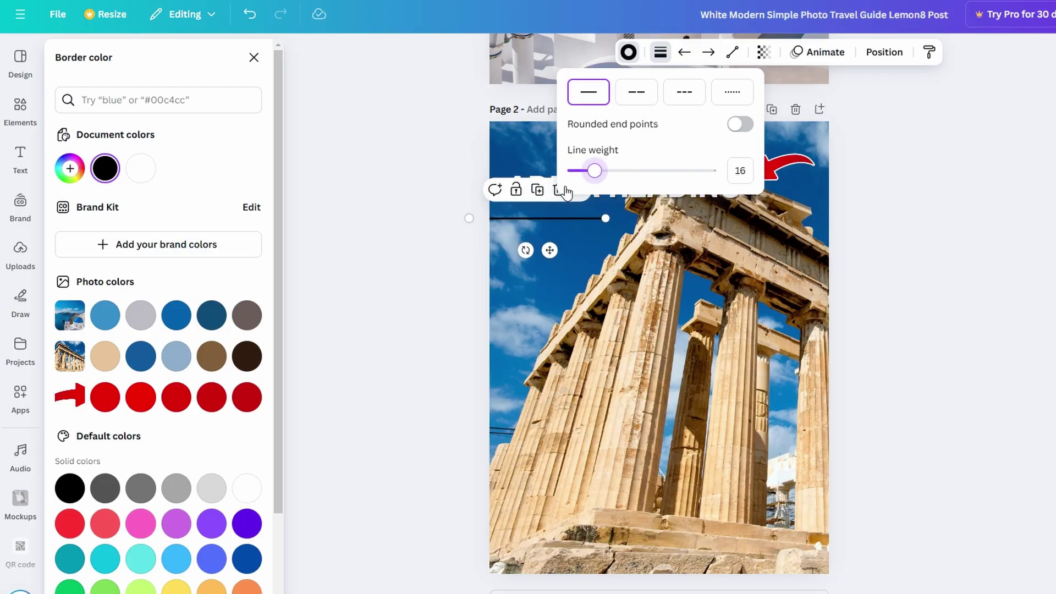
key(Escape)
key(Escape)
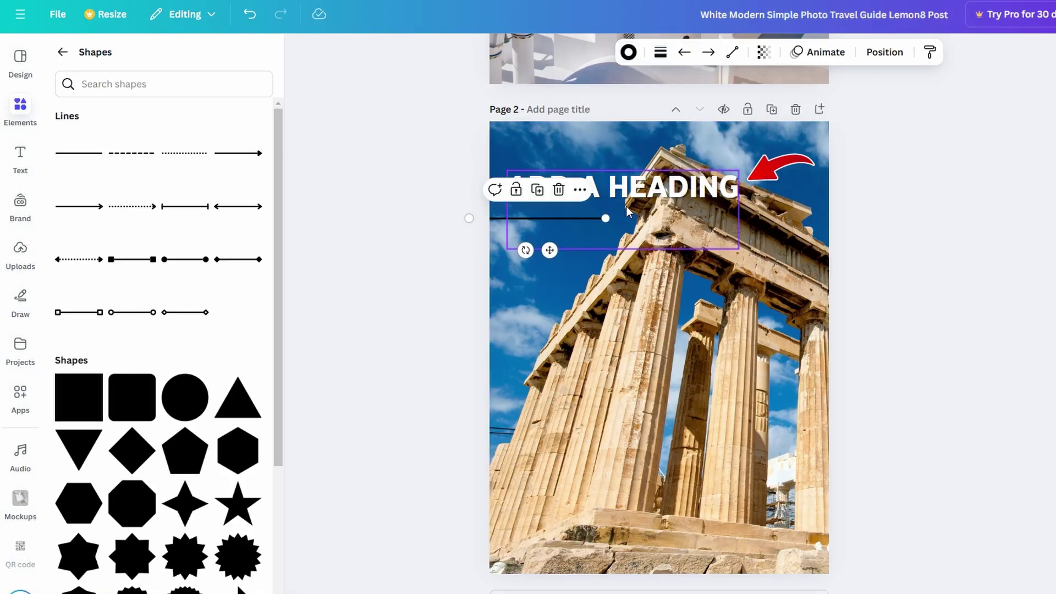
click(440, 314)
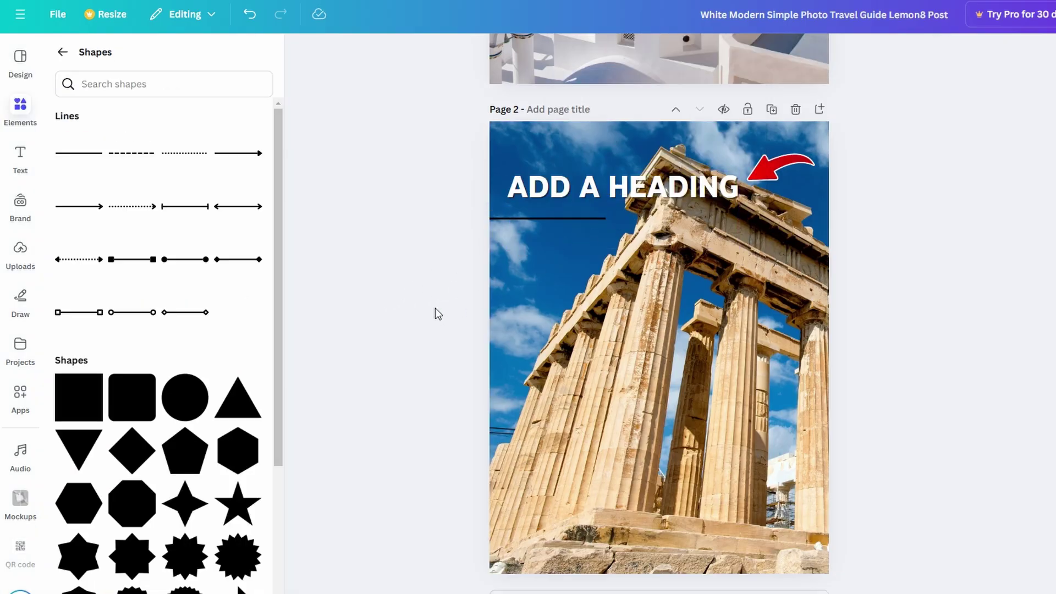
Duplicate page 2, then move the second cover page into position 3 in the page grid
click(771, 111)
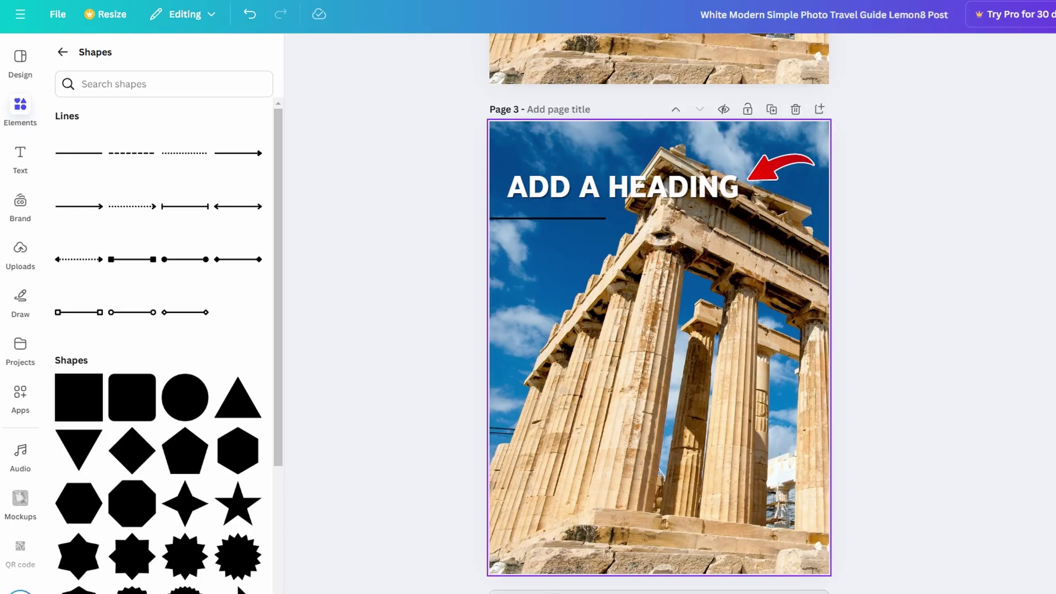
click(804, 588)
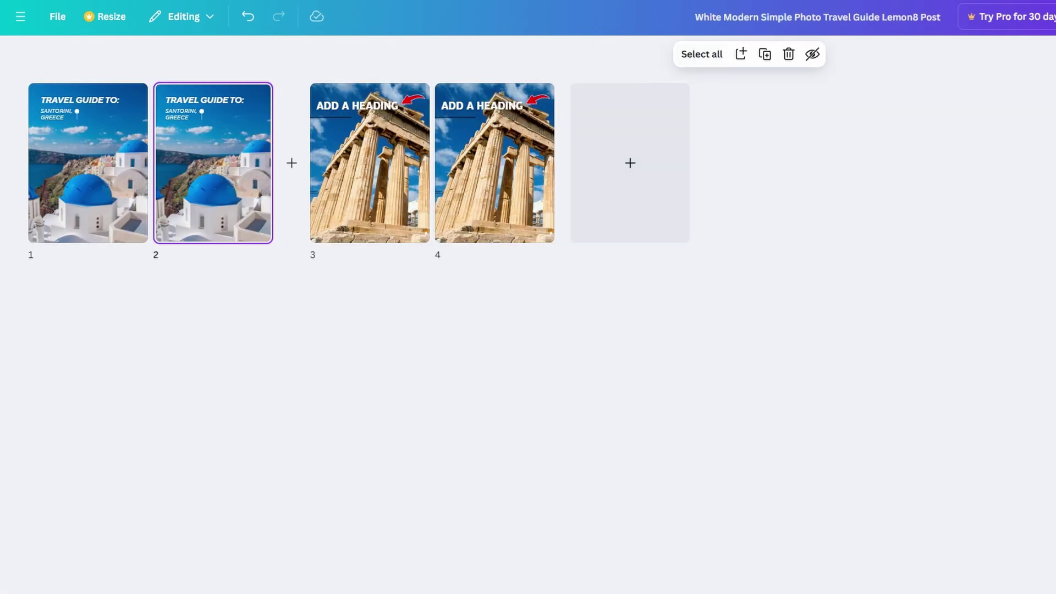
key(Escape)
click(803, 589)
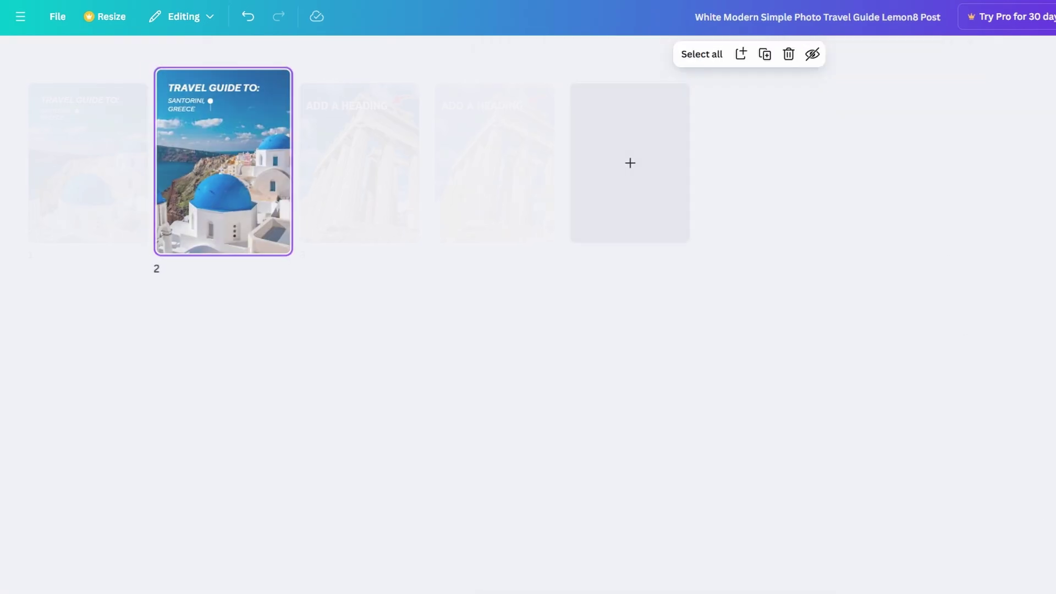
drag(217, 165, 385, 137)
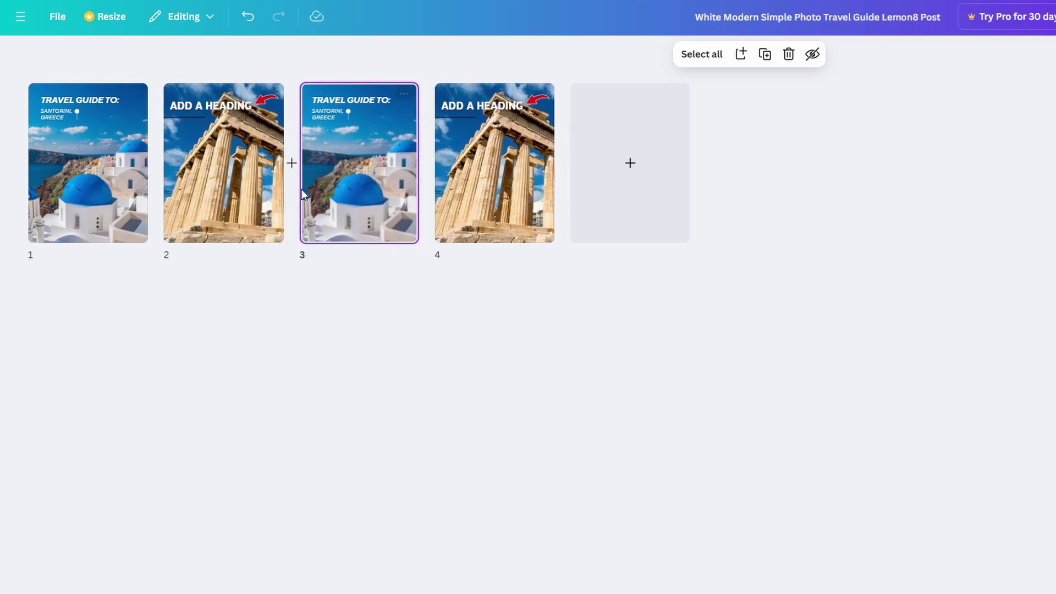
mouse_move(304, 194)
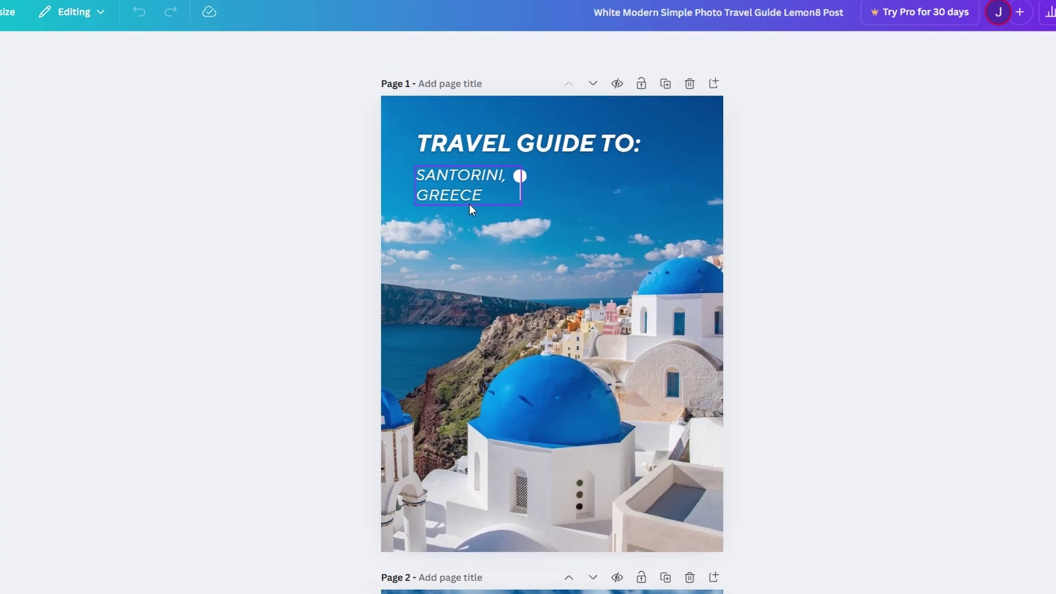
click(467, 194)
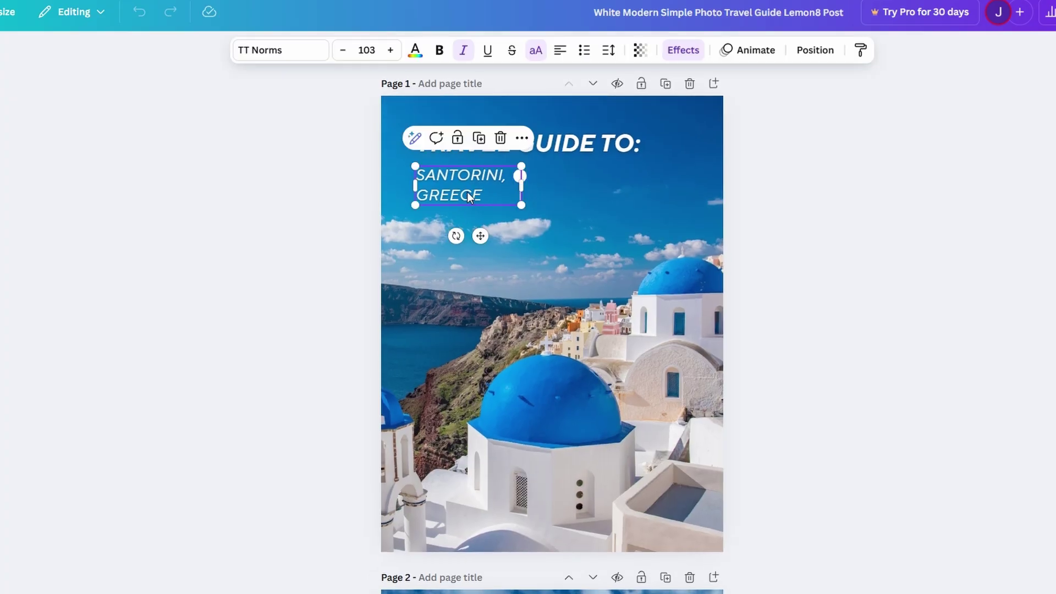
click(460, 198)
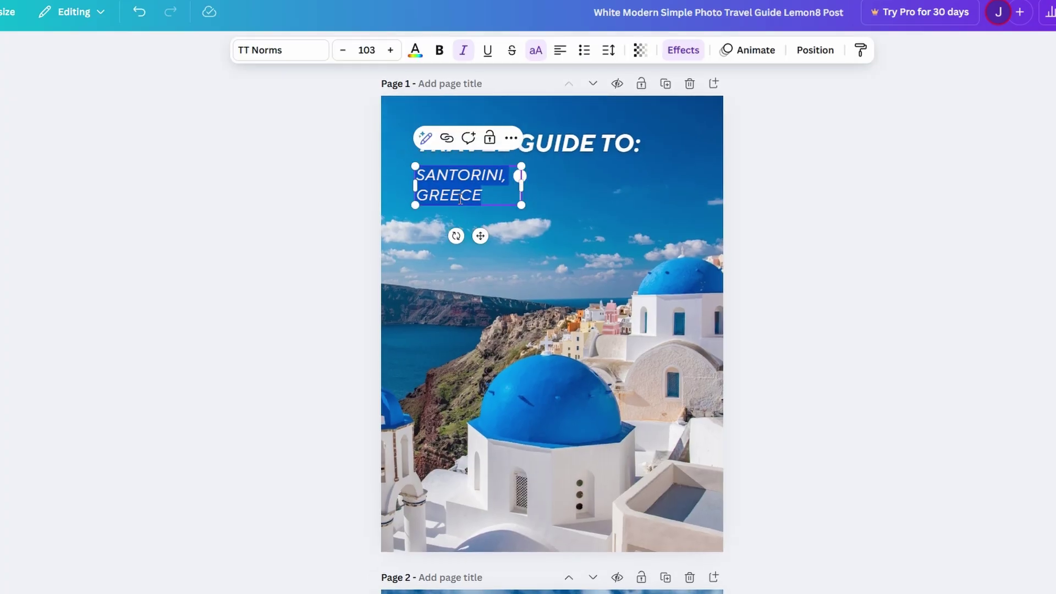
click(447, 139)
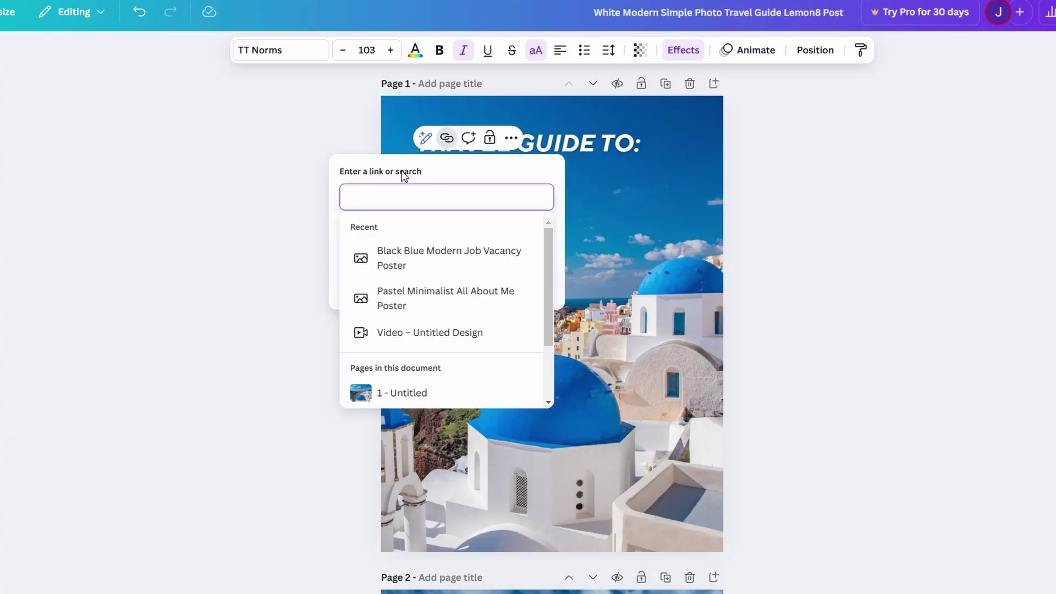
click(510, 140)
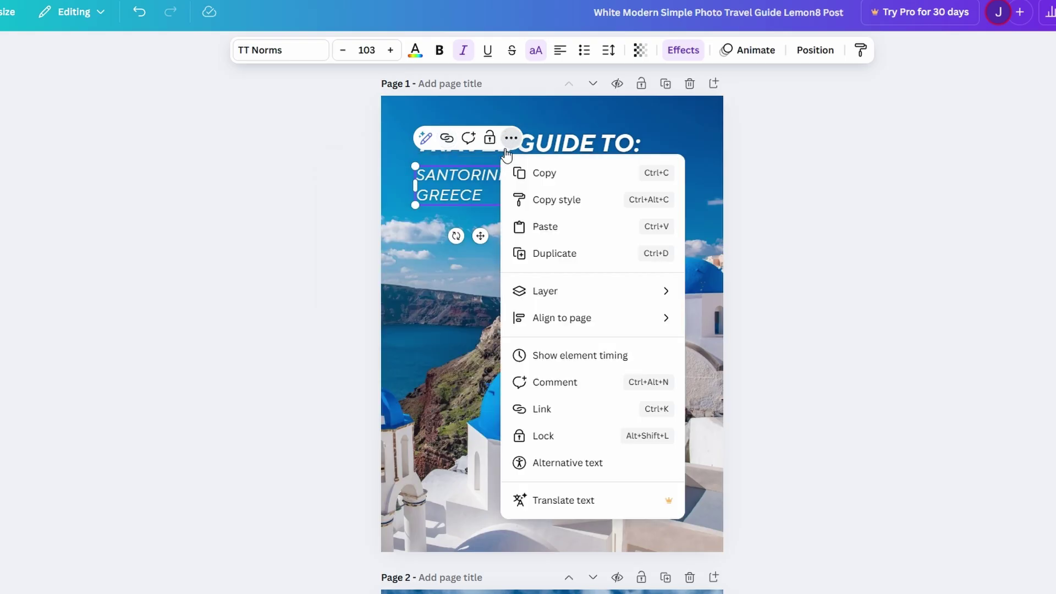
click(554, 412)
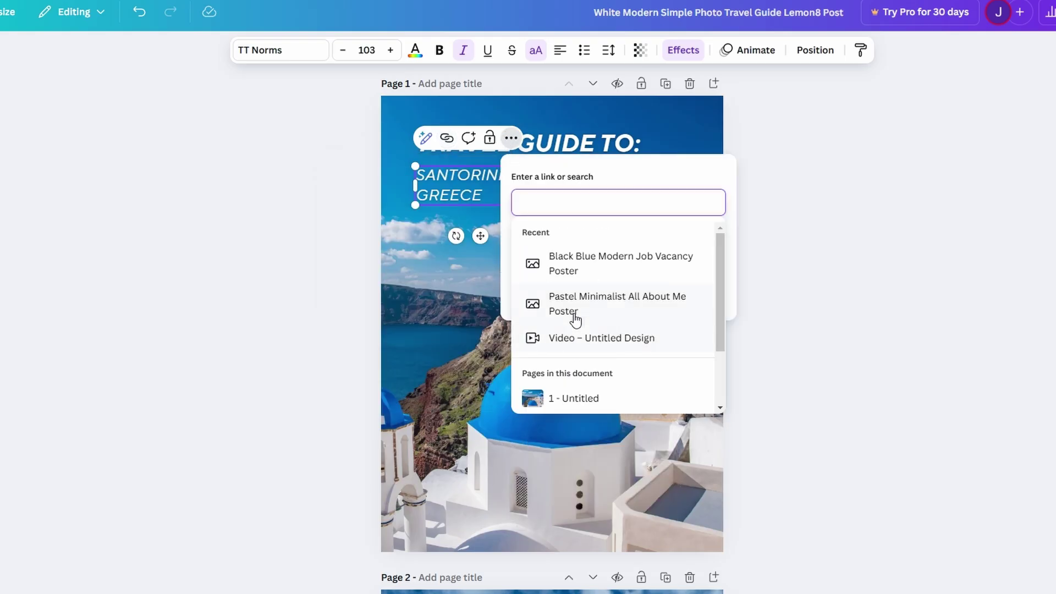
click(434, 180)
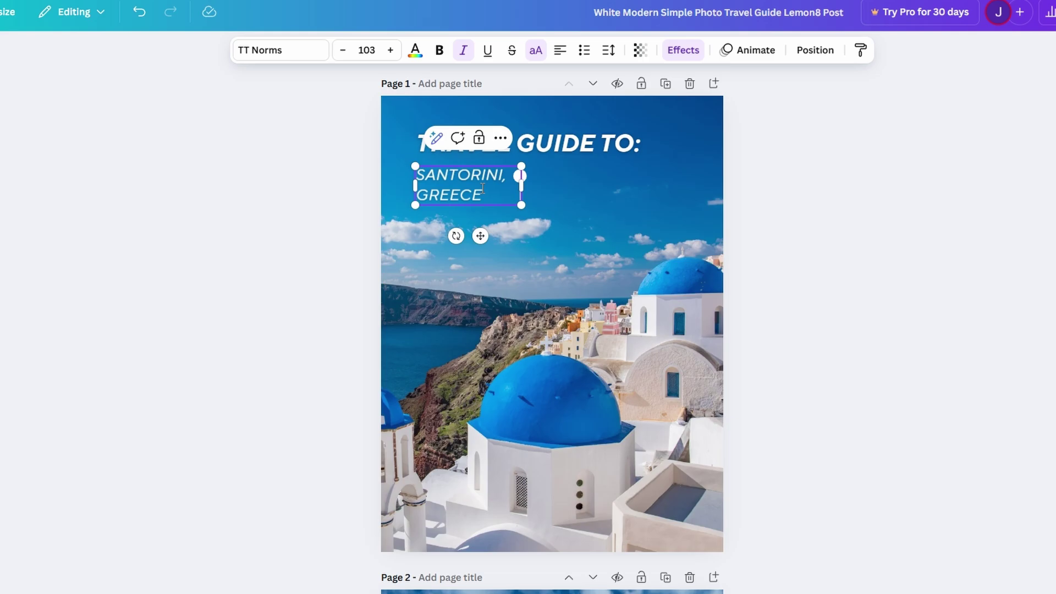
Browse Elements and Audio, then start Record yourself from Uploads with the Santorini cover
click(27, 103)
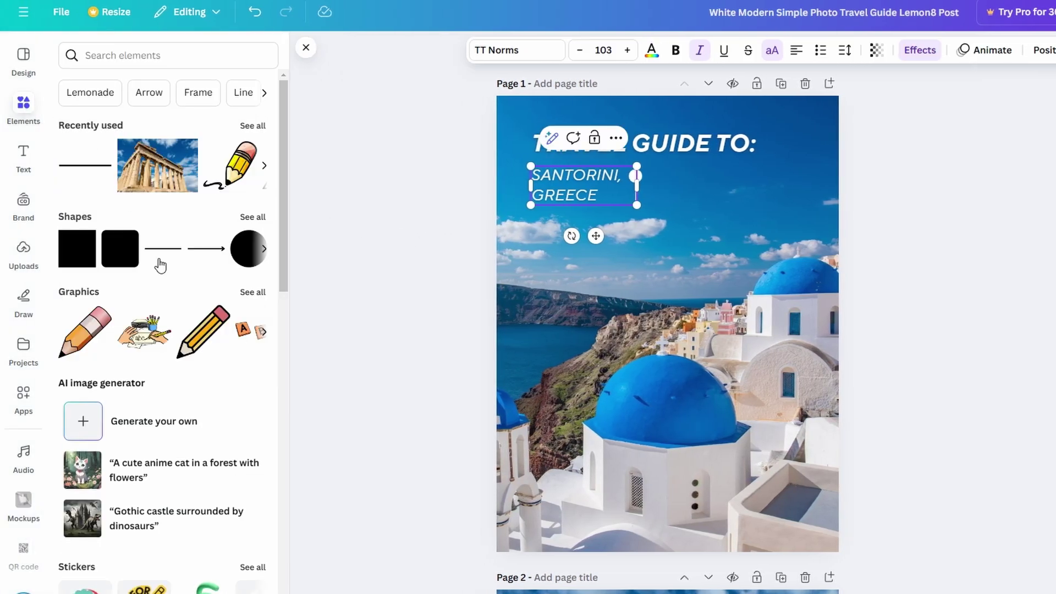
scroll(160, 264, down, 9)
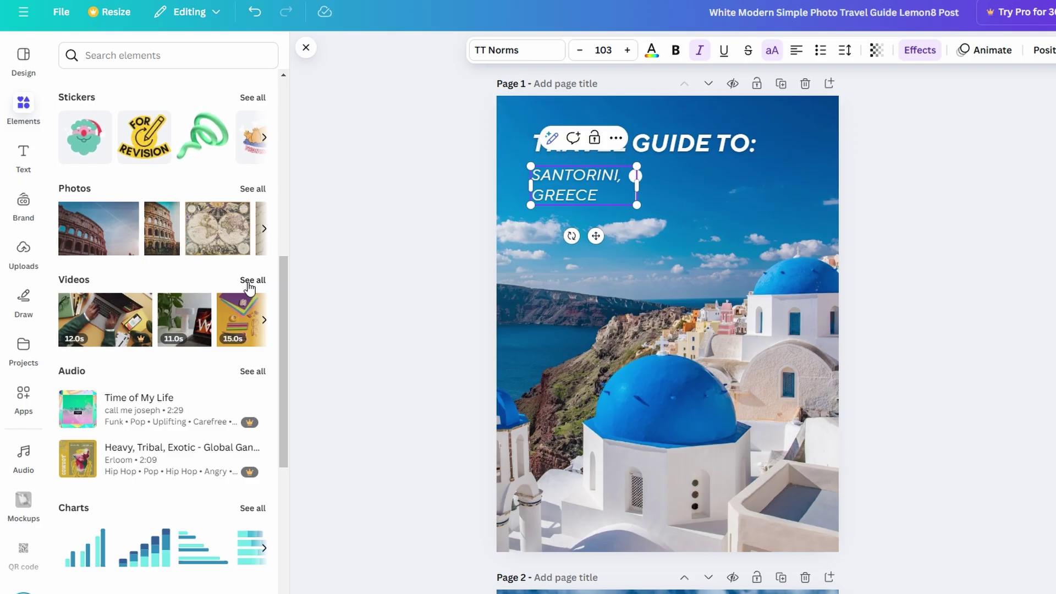
click(16, 464)
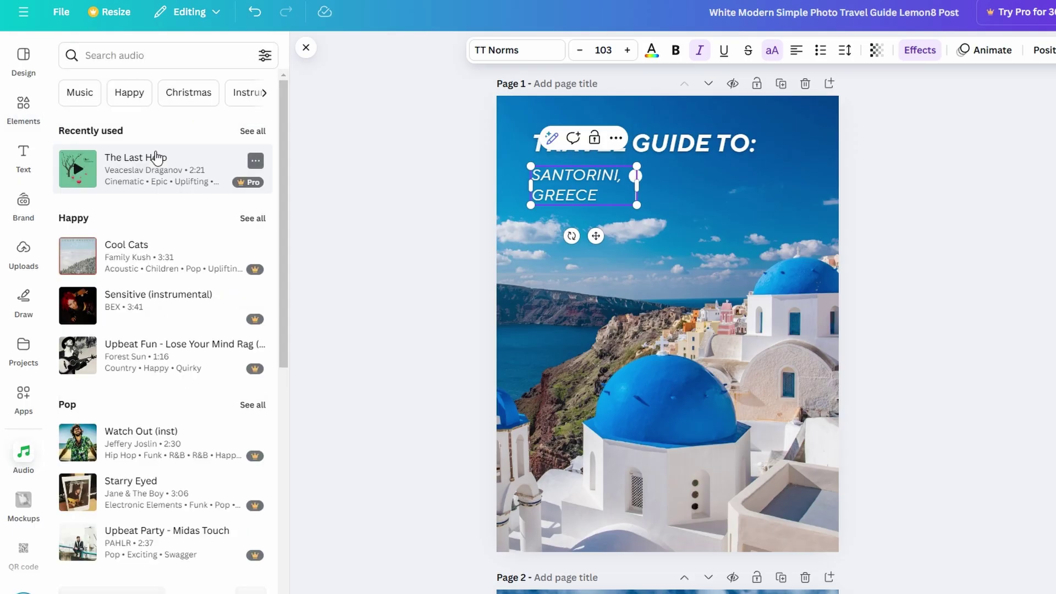
click(26, 253)
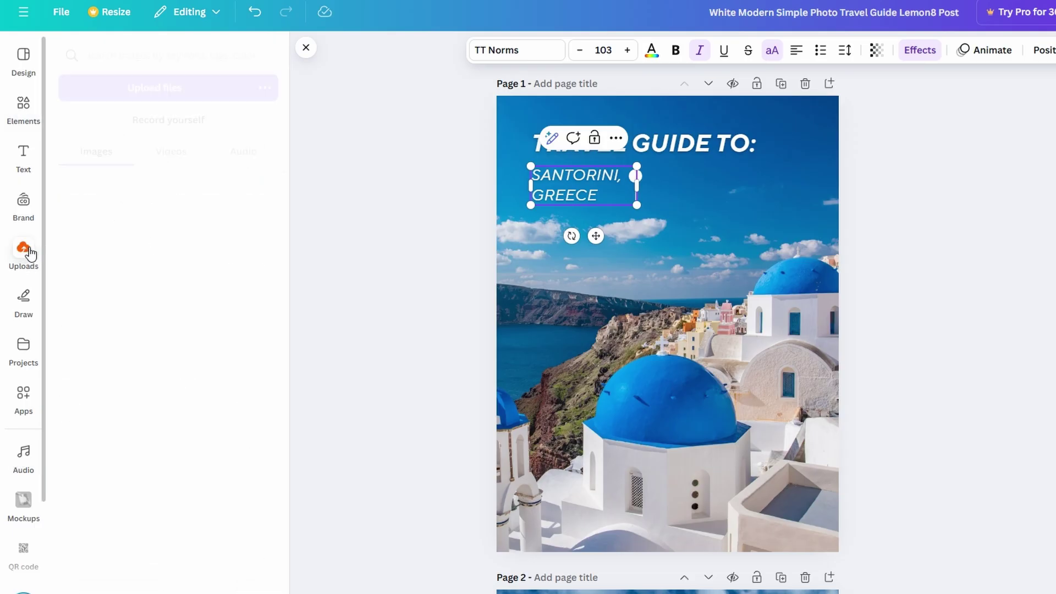
click(173, 122)
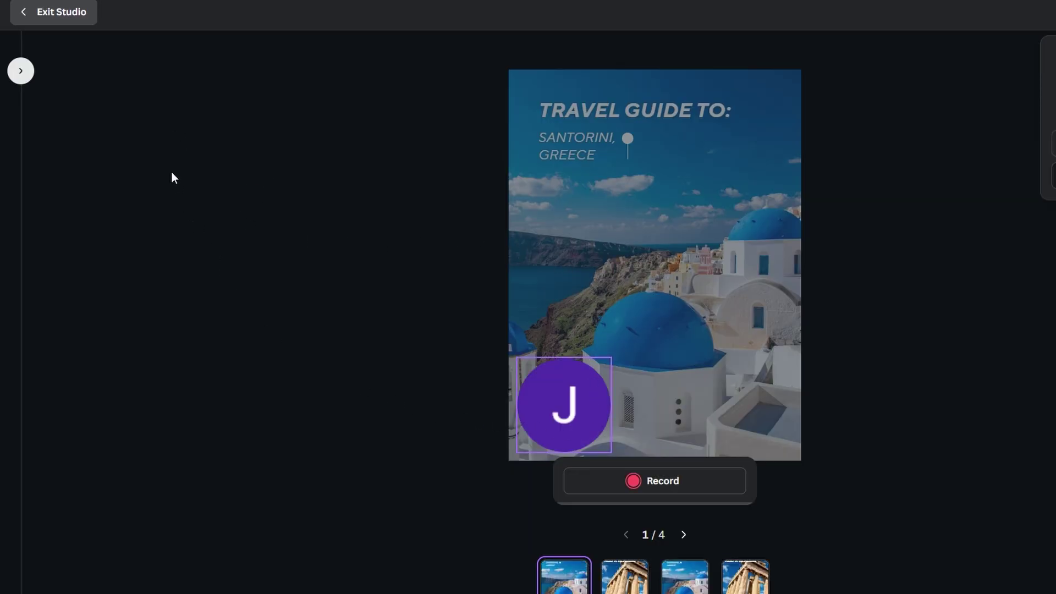
Exit the recording studio, close the Uploads panel and deselect the subtitle text
click(11, 12)
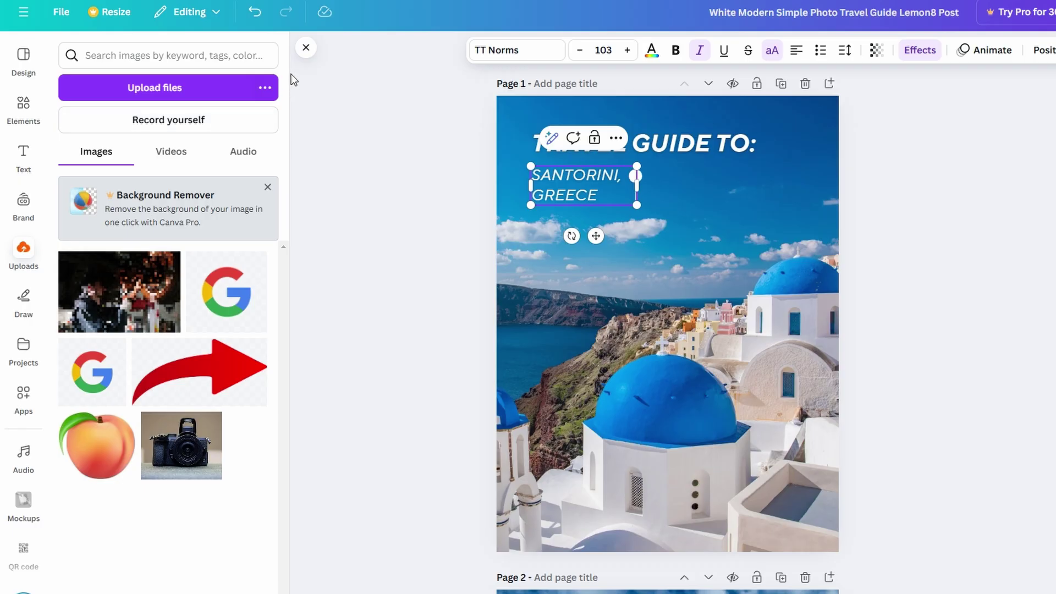
click(306, 48)
click(385, 221)
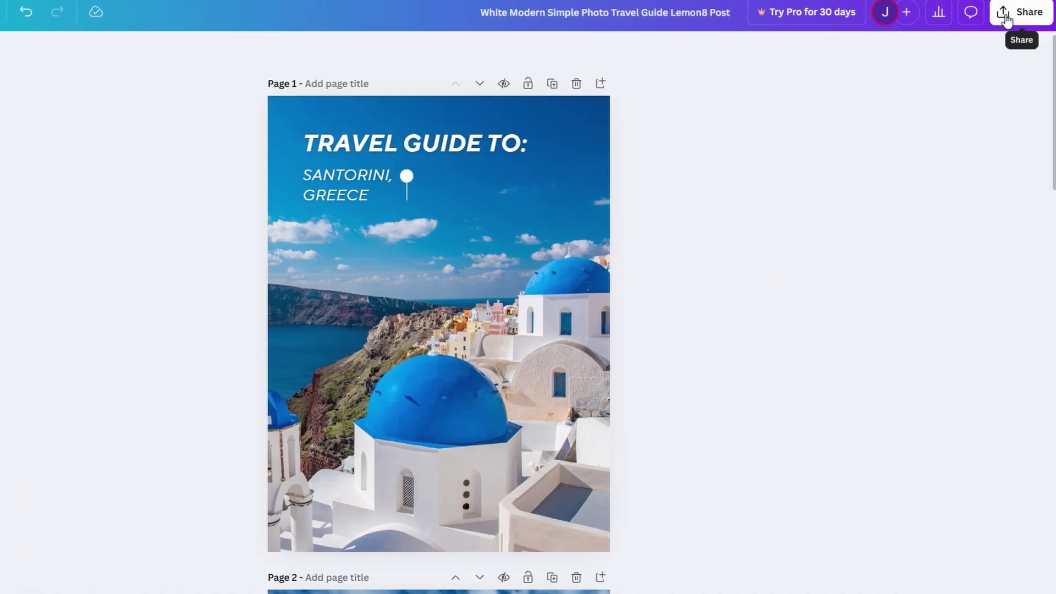
Open Share > See all and scroll the publishing options down to Design
click(1007, 16)
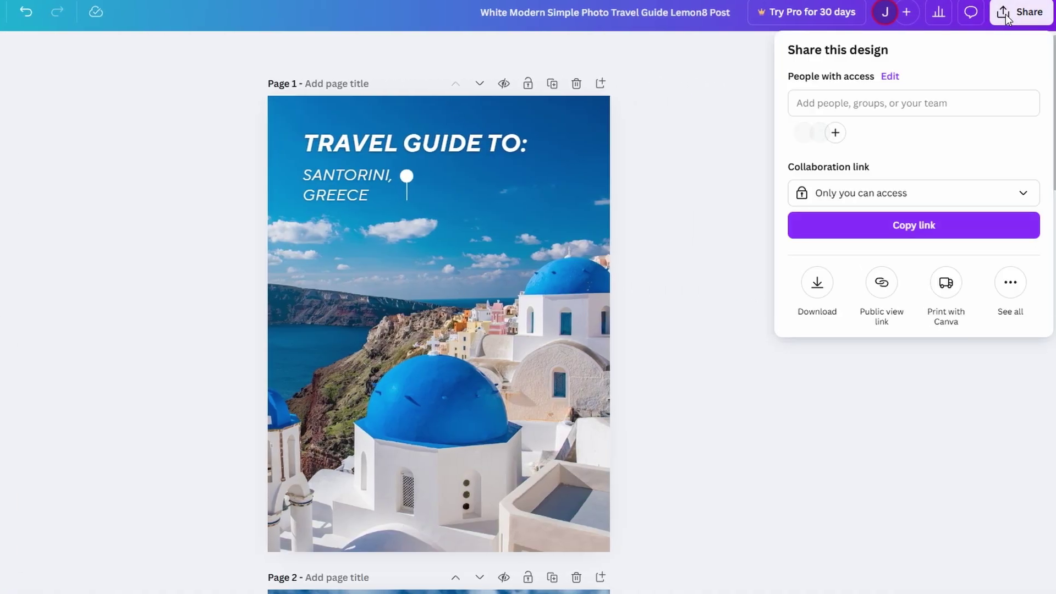
click(1016, 292)
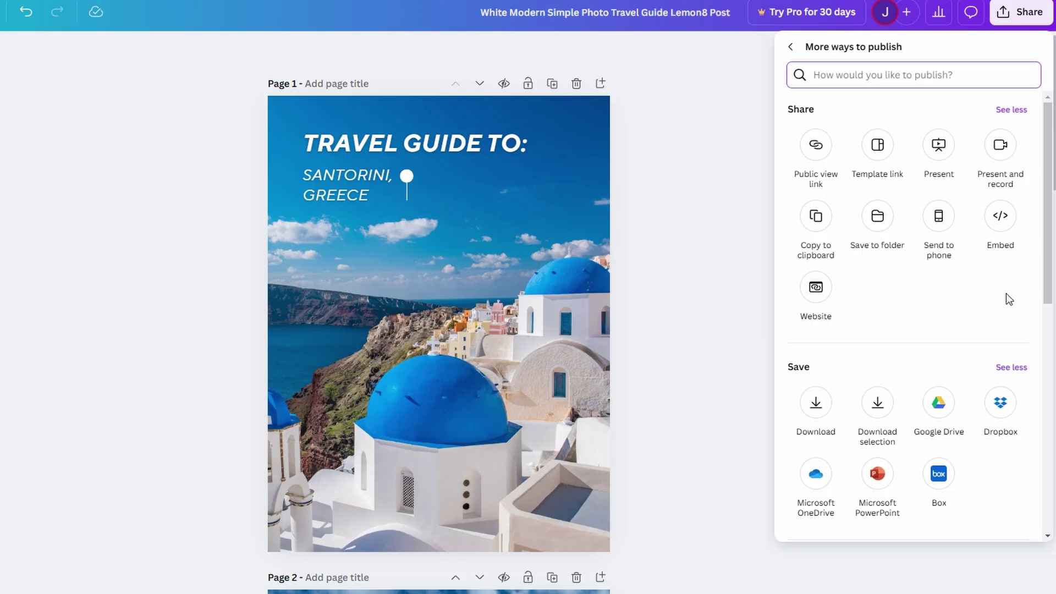
scroll(1009, 298, down, 2)
scroll(1009, 298, down, 4)
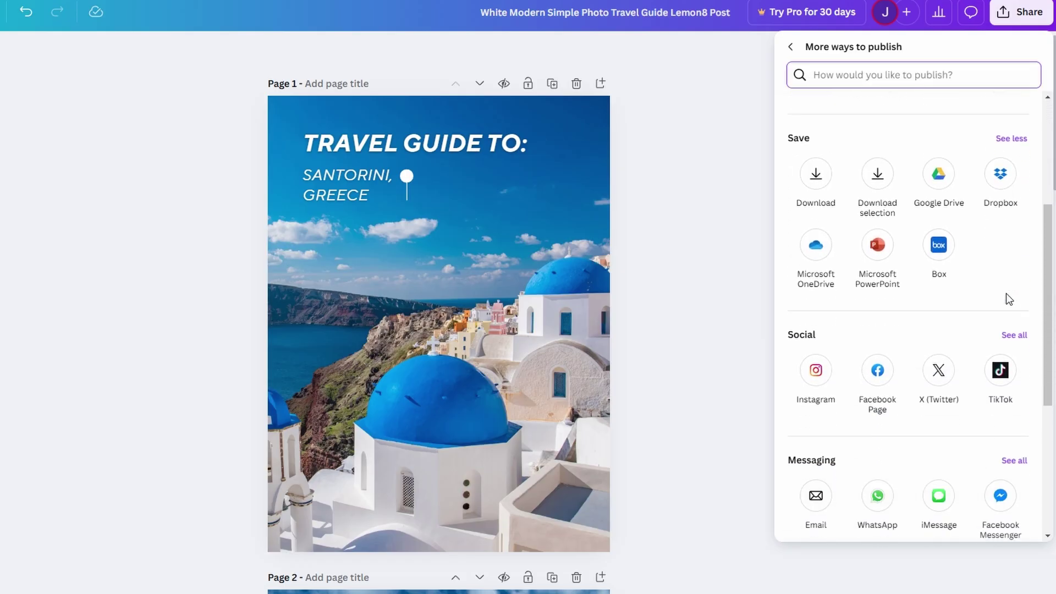
scroll(1010, 297, down, 1)
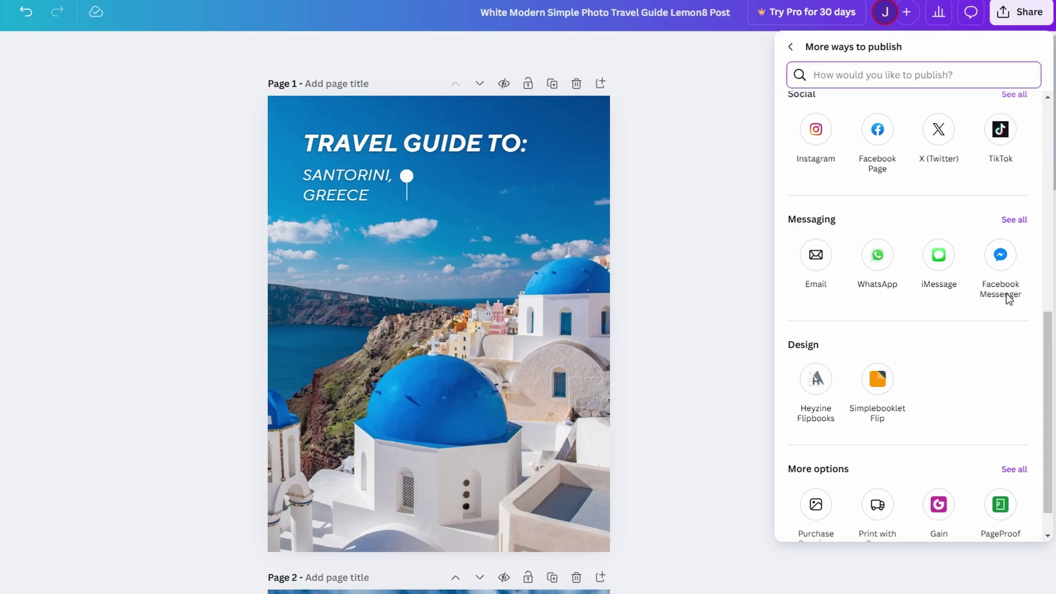
Connect Simplebooklet Flip via Google sign-in and save All pages (4) to it
click(877, 379)
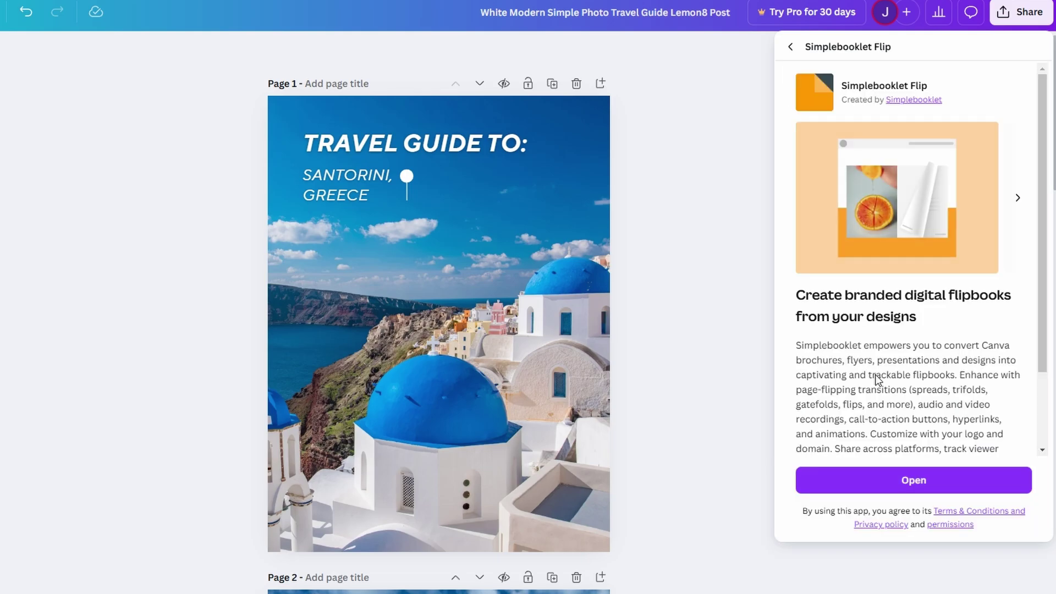
click(879, 477)
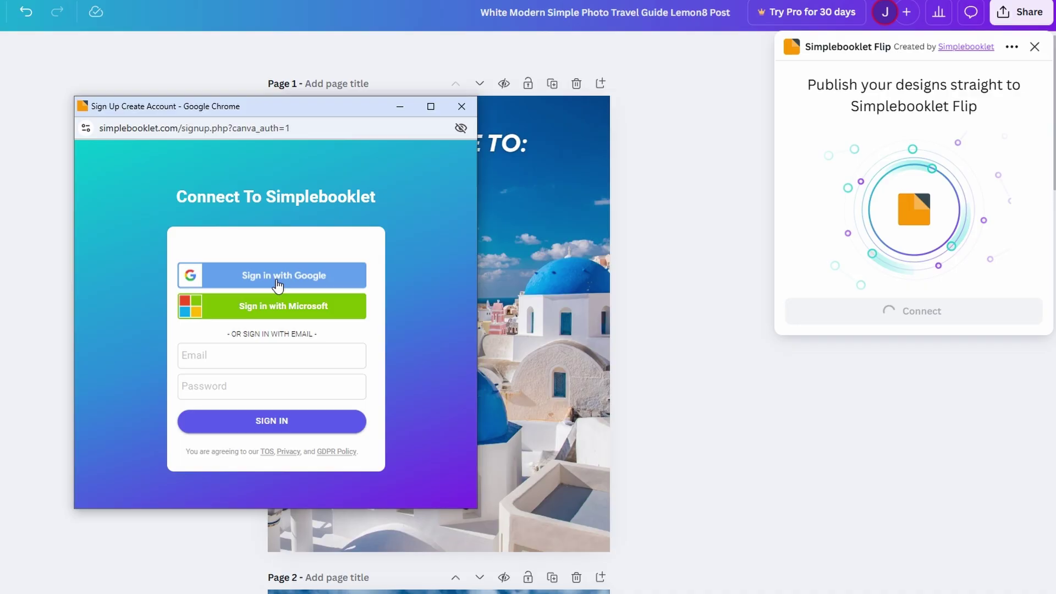
click(278, 278)
click(259, 418)
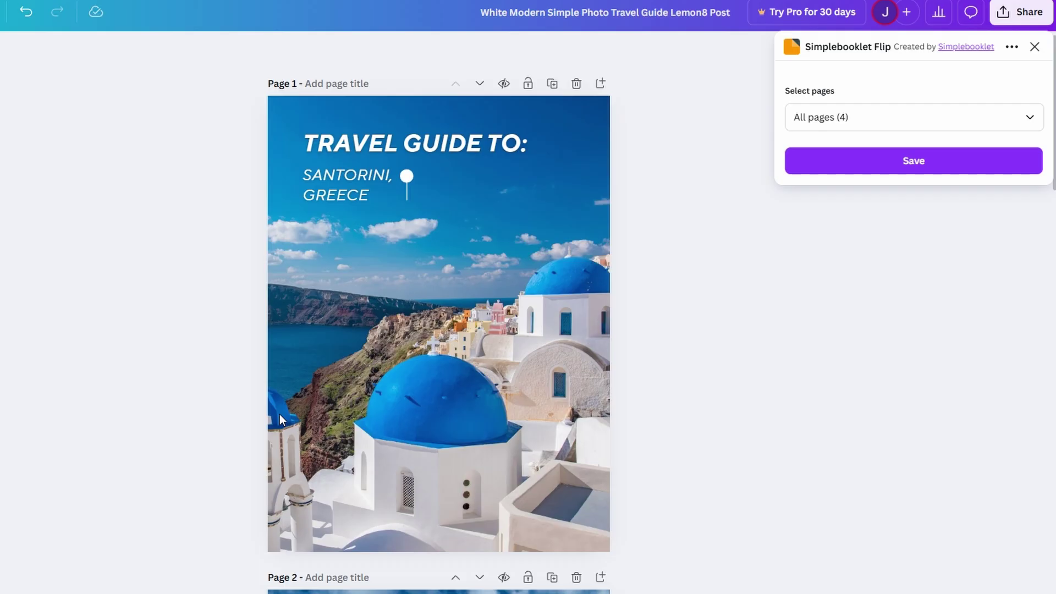
click(953, 171)
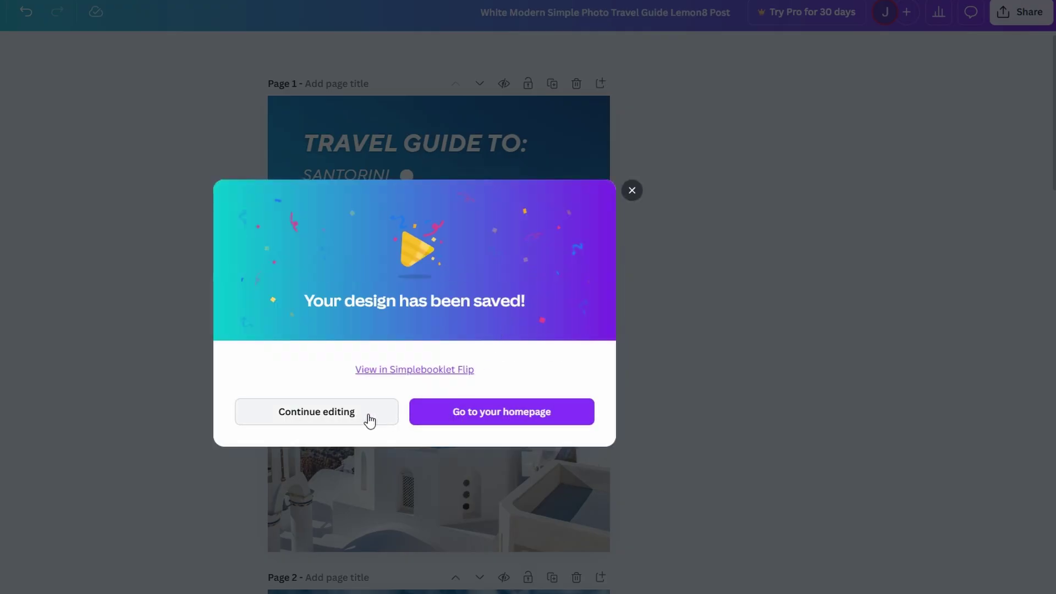
View the design in Simplebooklet and open 'White Modern Simple Photo Travel' in the editor
click(405, 368)
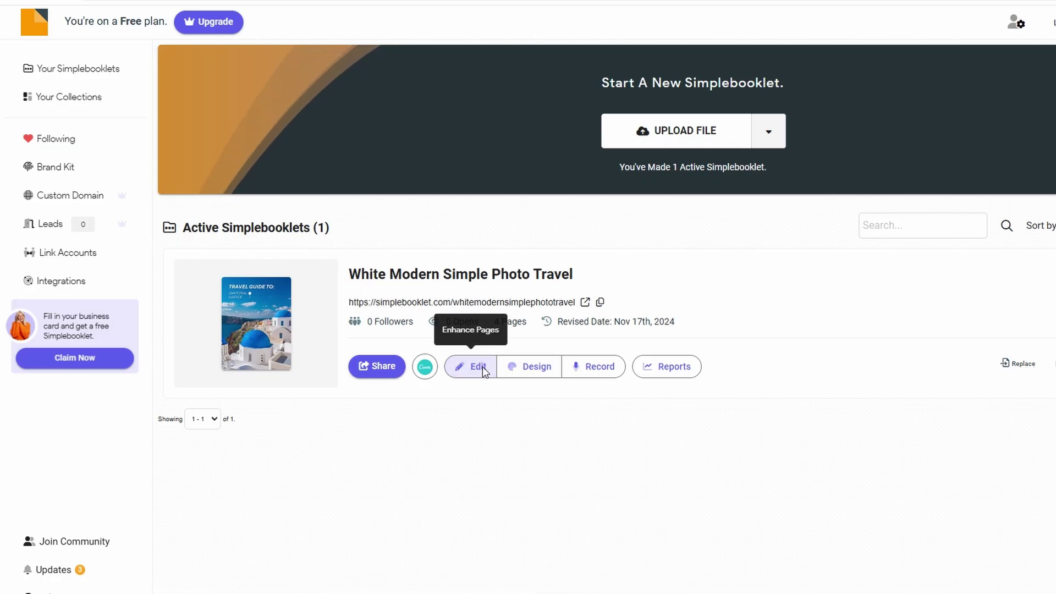
click(484, 372)
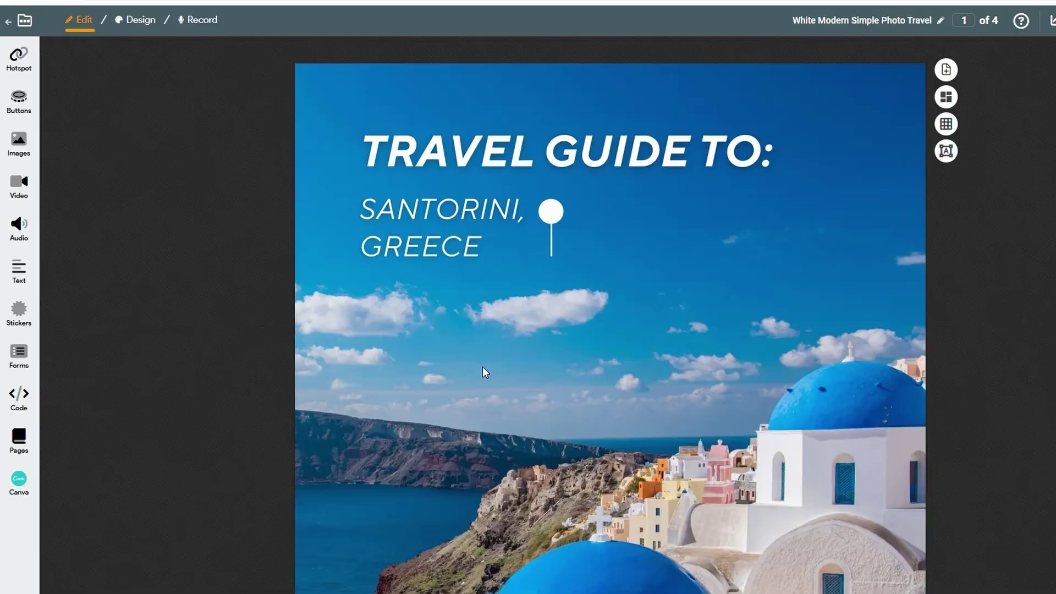
scroll(667, 381, down, 5)
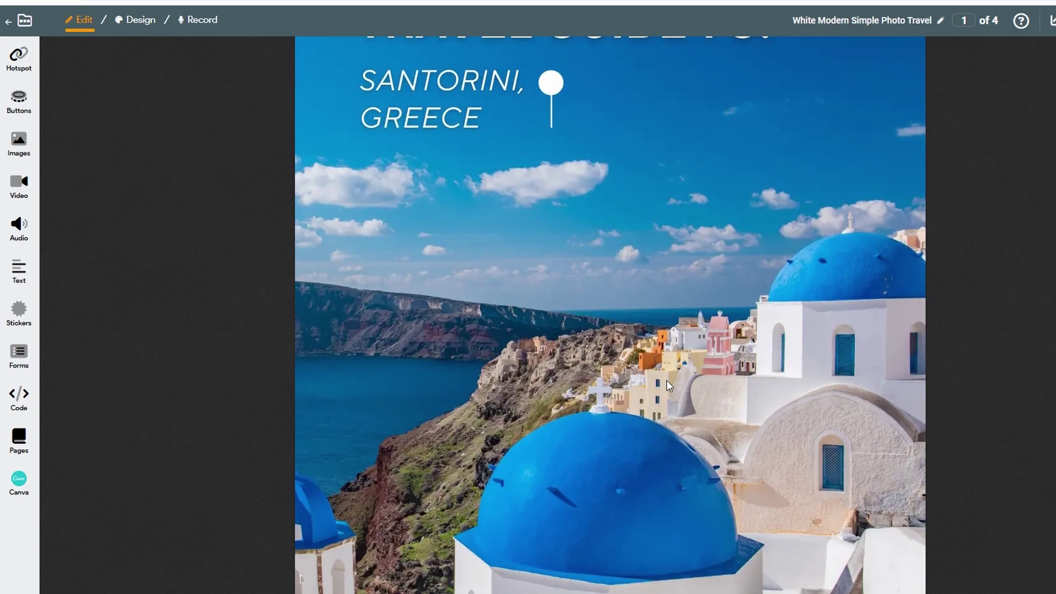
scroll(667, 380, up, 5)
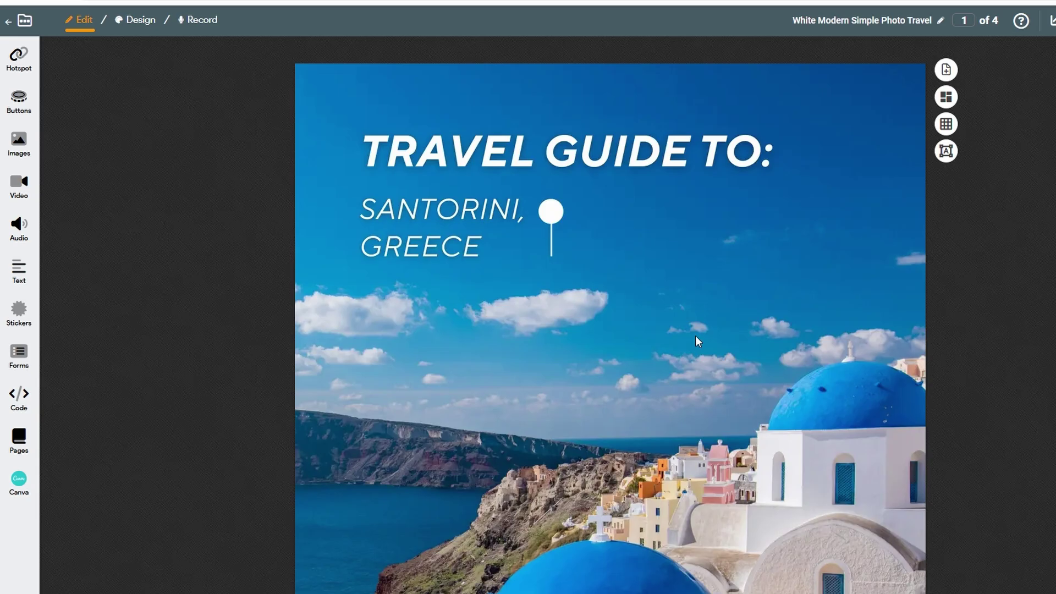
scroll(696, 337, down, 2)
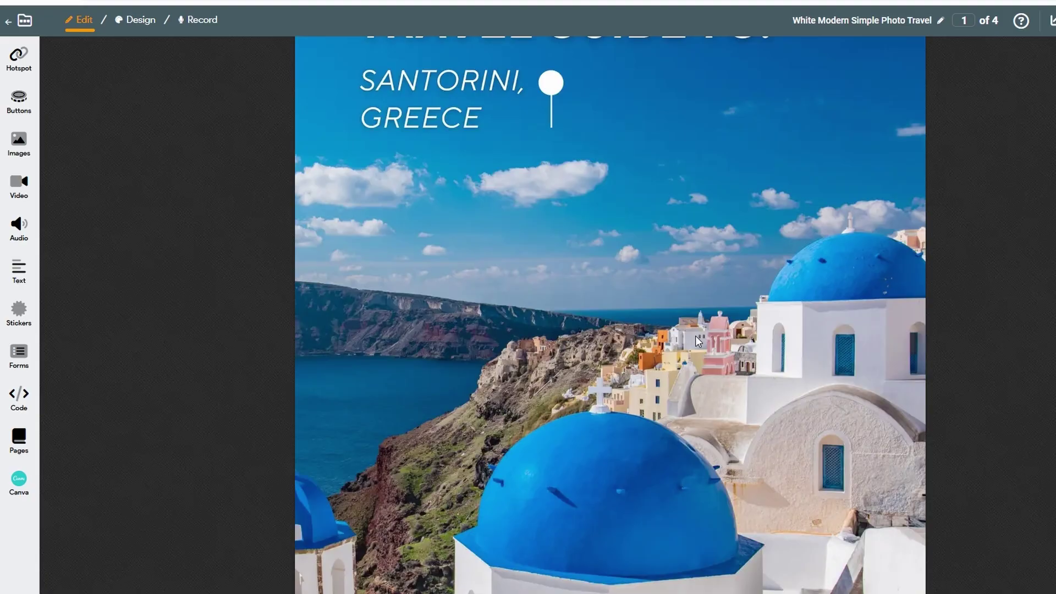
scroll(696, 337, up, 2)
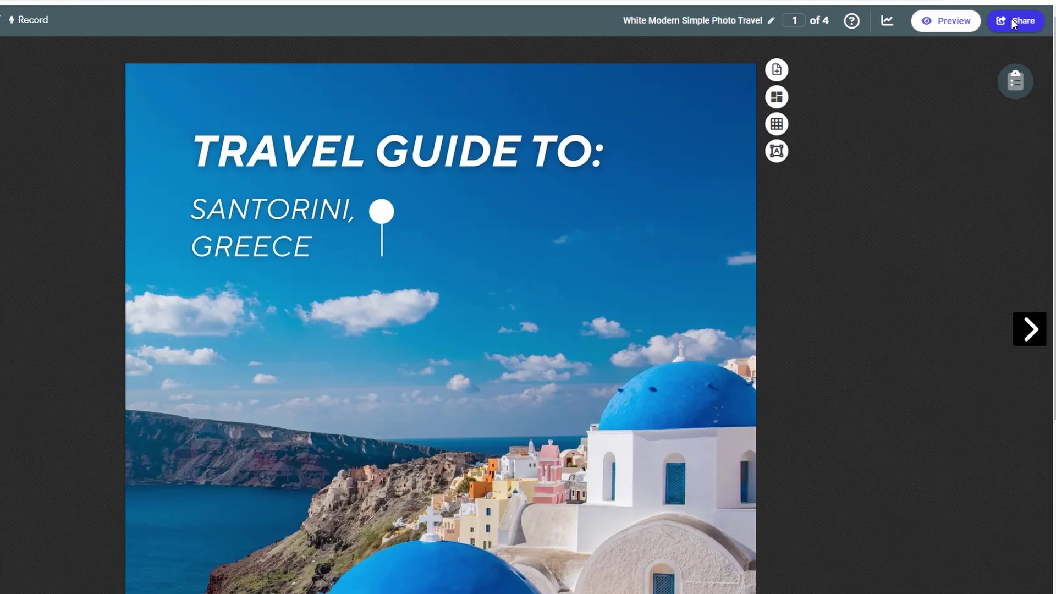
Open the booklet's Share page, dismiss the Share Tab intro, and review its link settings
click(1013, 23)
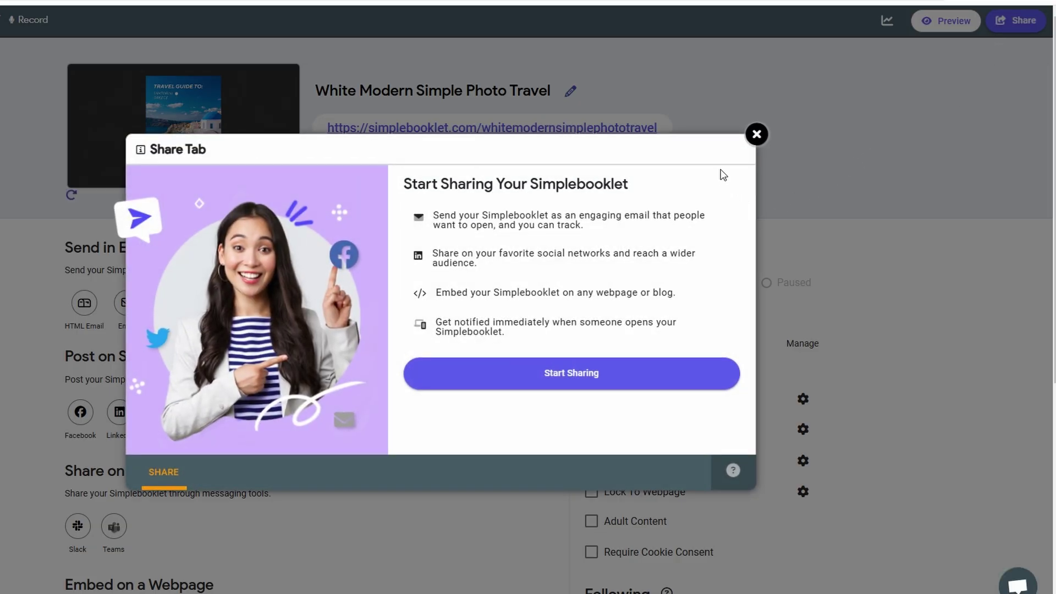
click(756, 134)
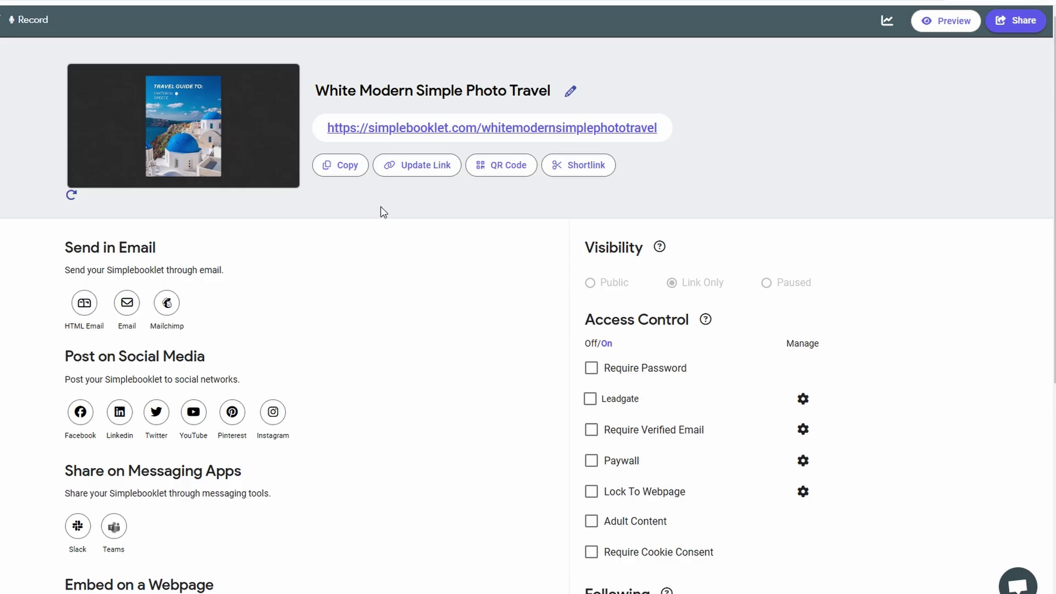
scroll(381, 207, down, 1)
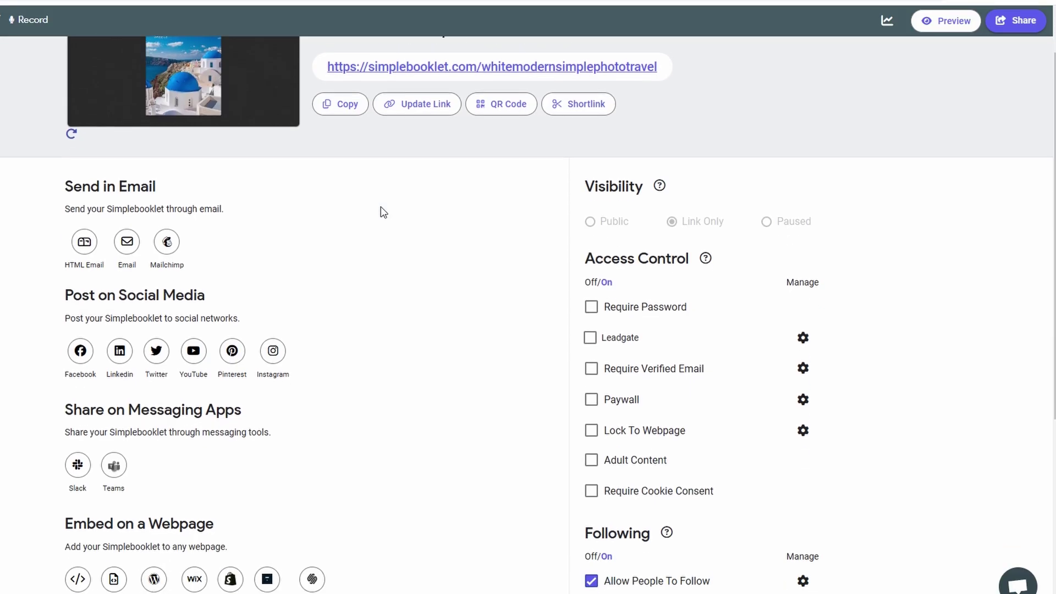
scroll(381, 207, up, 1)
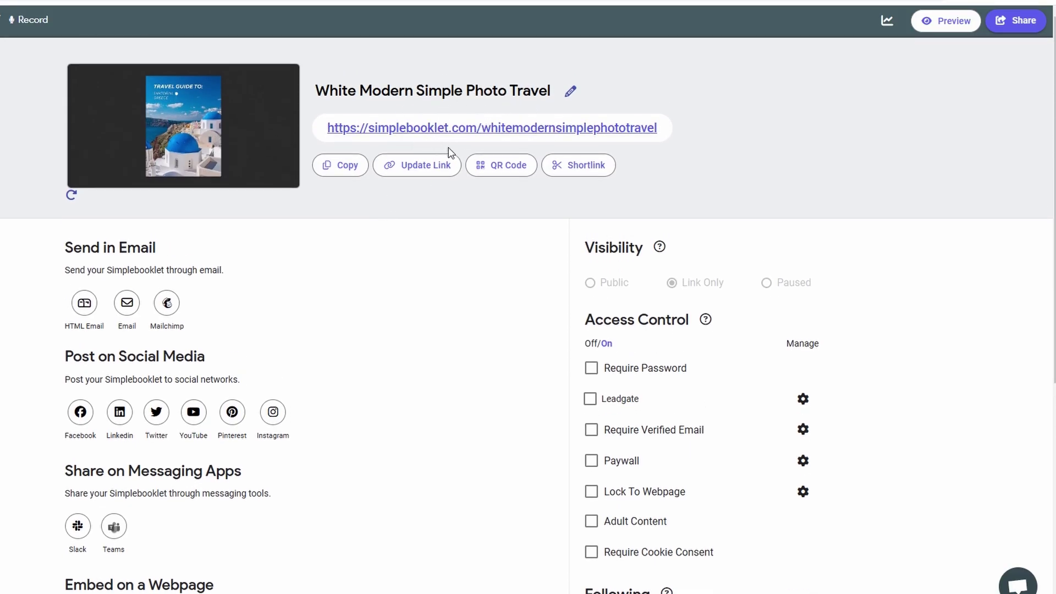
scroll(448, 152, down, 3)
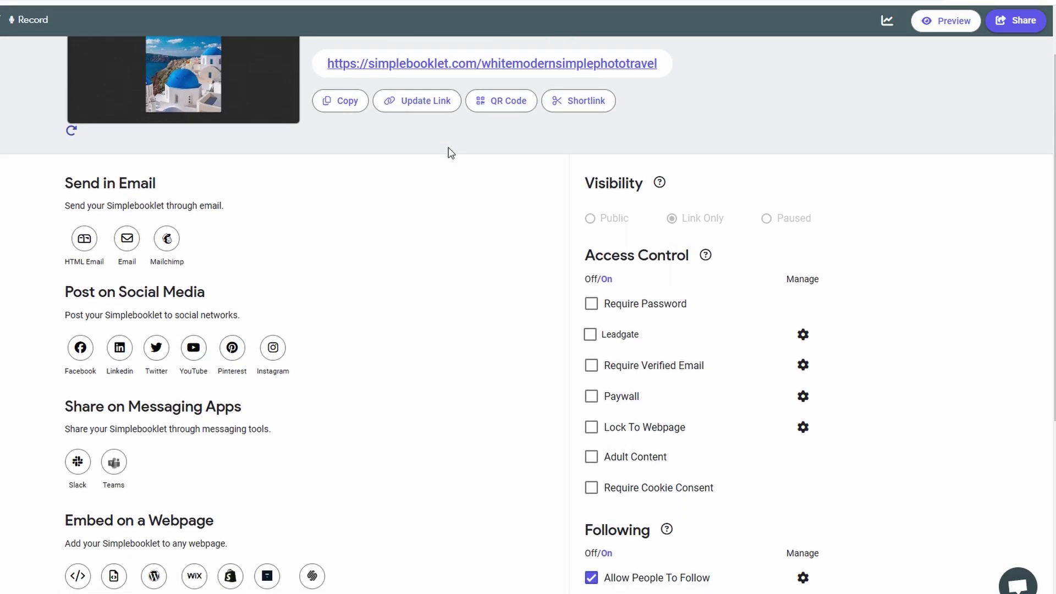
scroll(450, 153, down, 2)
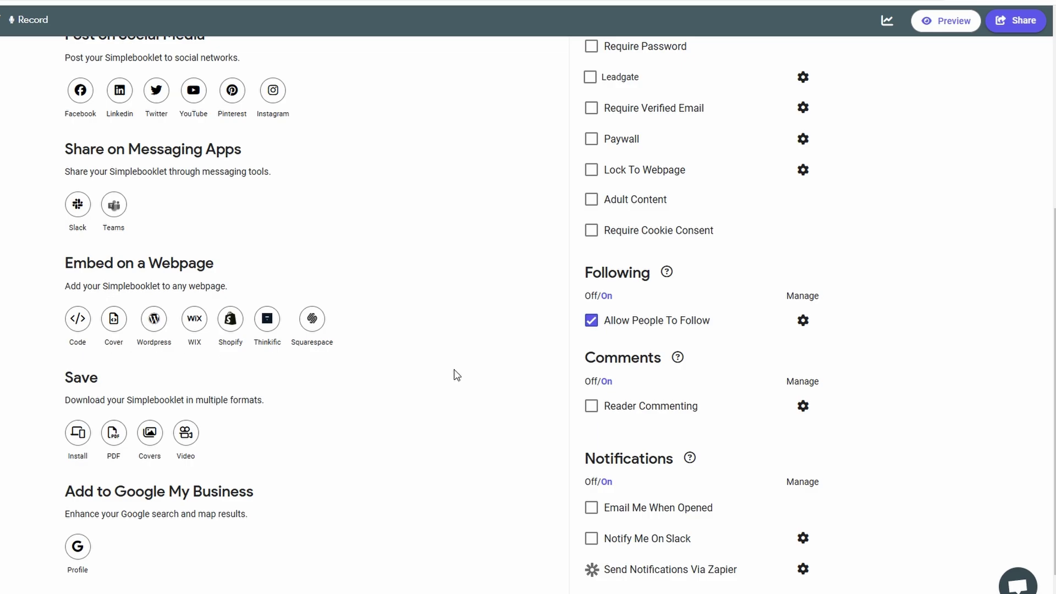
scroll(457, 368, down, 1)
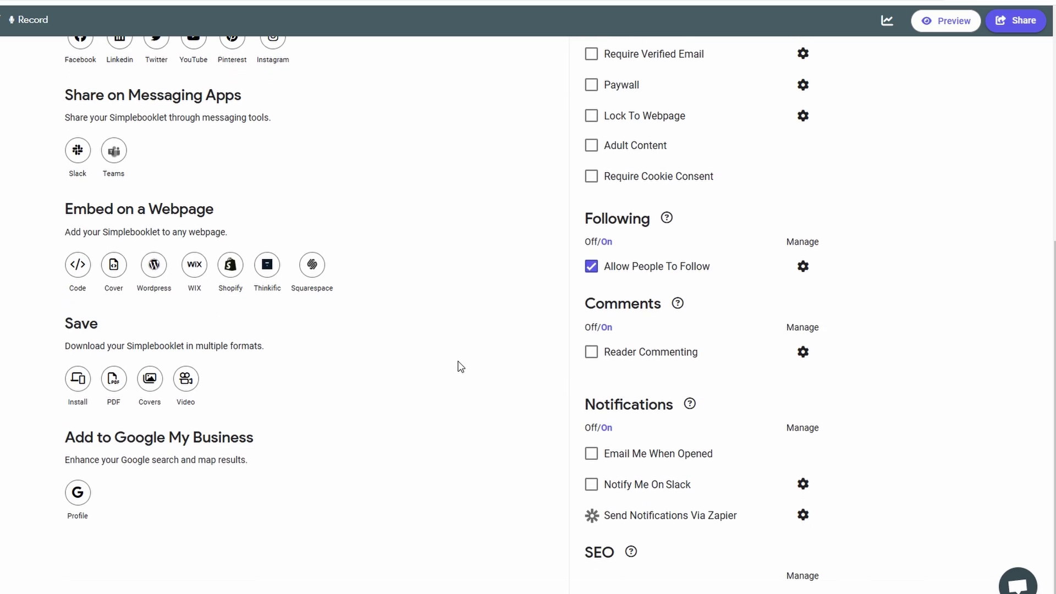
scroll(459, 366, up, 4)
scroll(461, 367, up, 2)
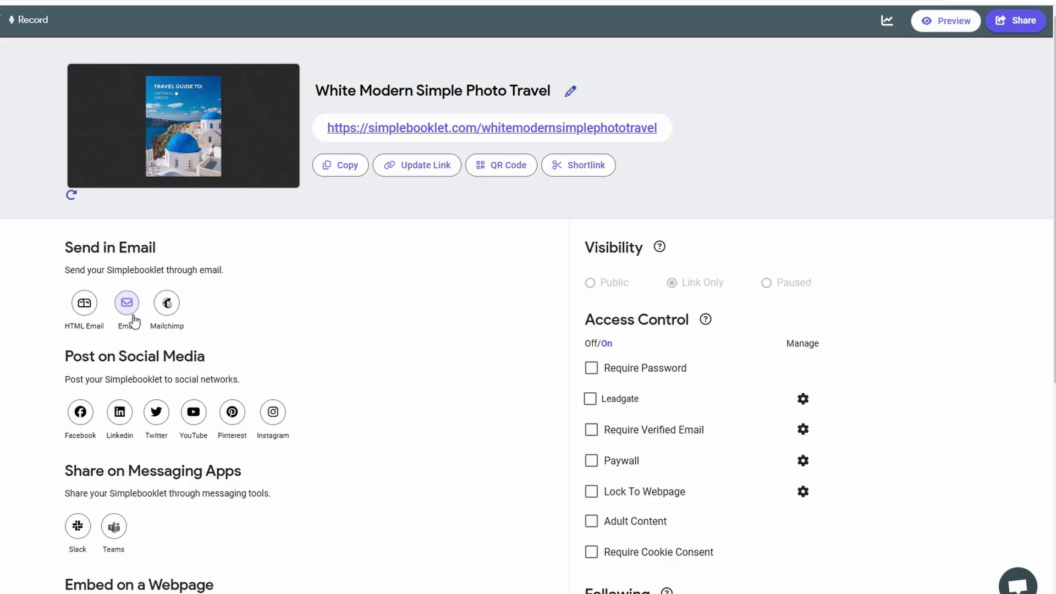
Scroll down to the Embed on a Webpage section and highlight its heading
scroll(479, 345, down, 2)
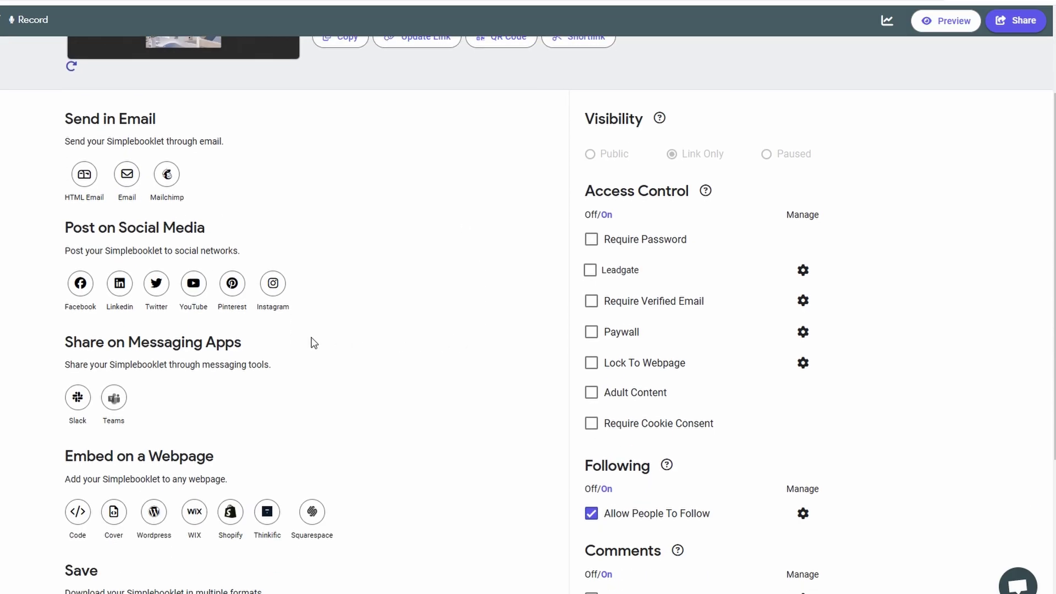
scroll(313, 343, down, 4)
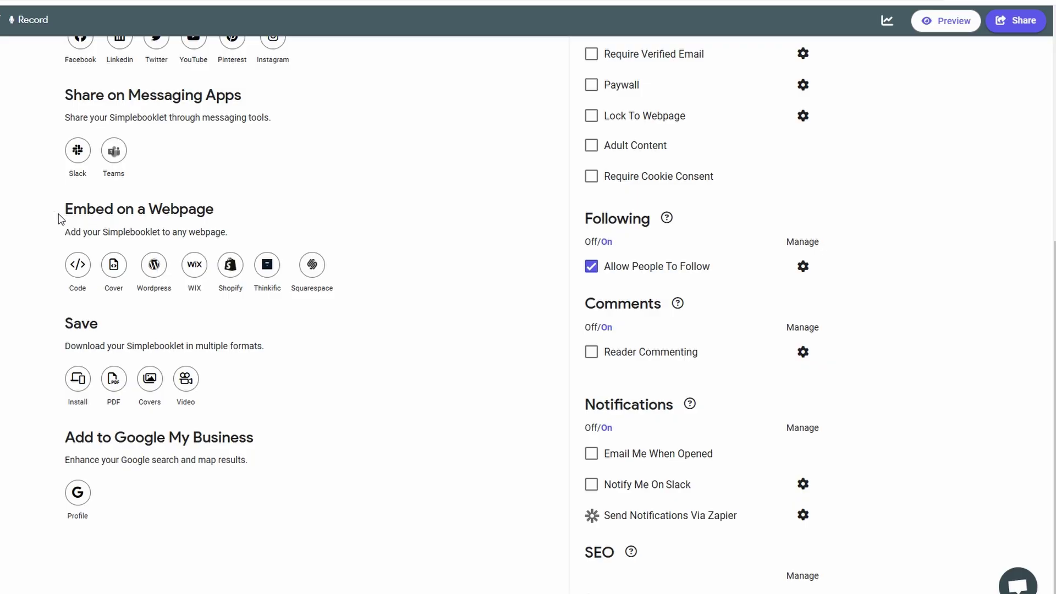
drag(60, 209, 240, 207)
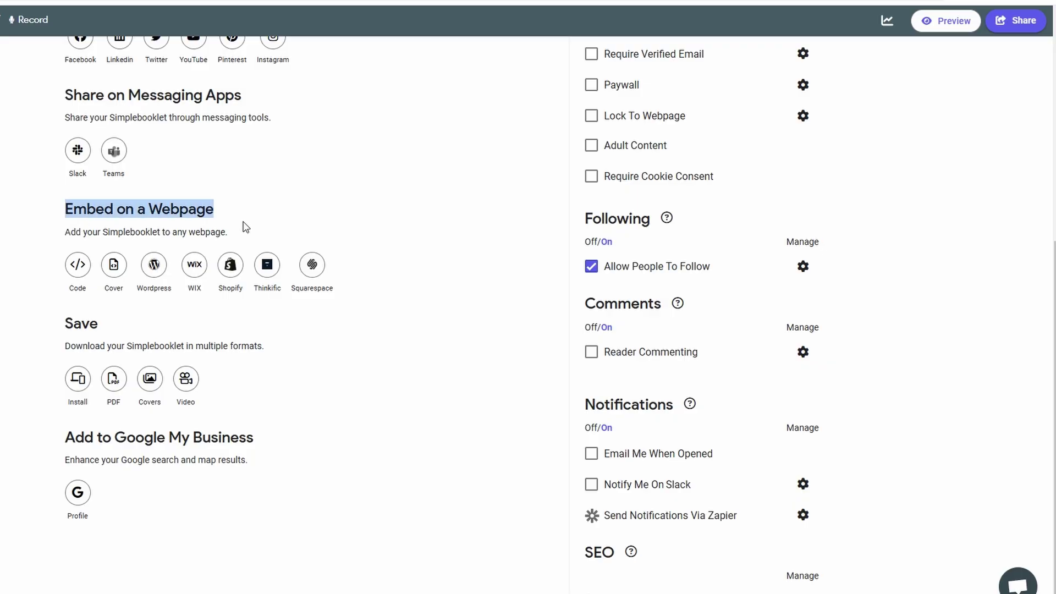
click(409, 281)
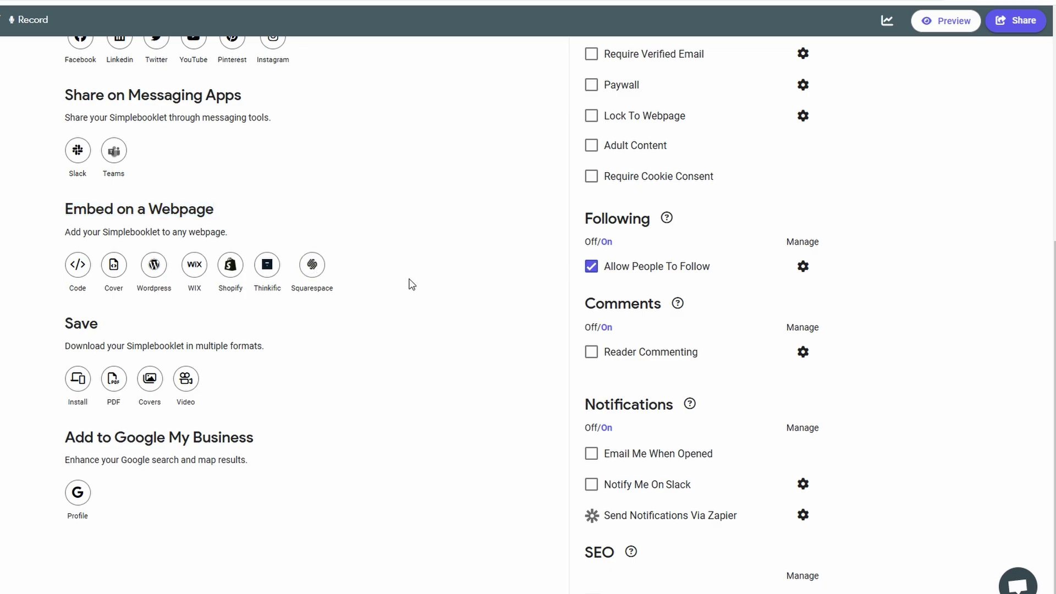
scroll(409, 284, up, 7)
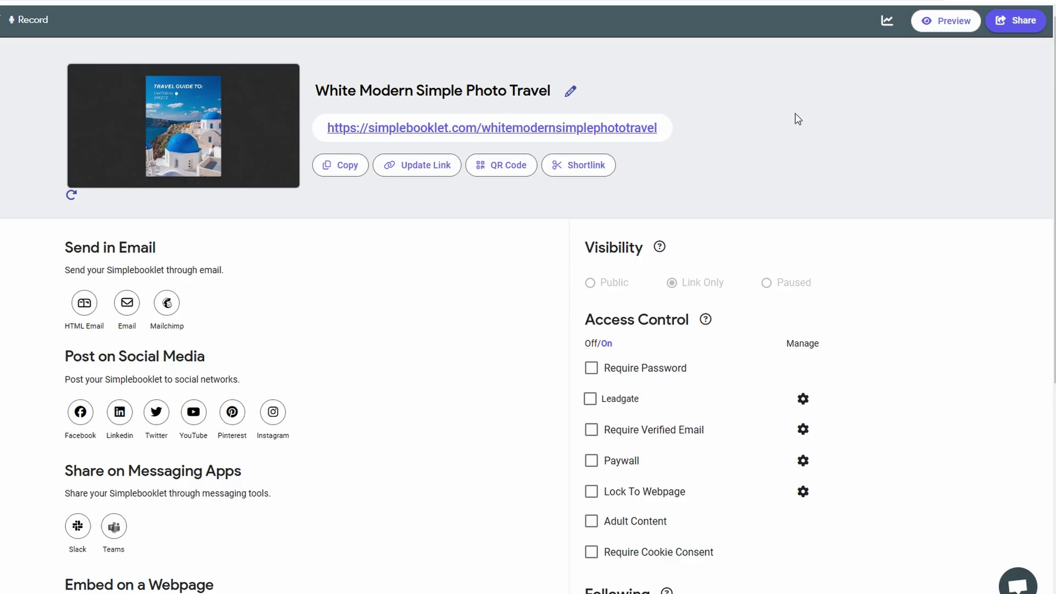
Preview the flipbook, flipping forward to page 4/4 and back to the cover 1/4
click(946, 32)
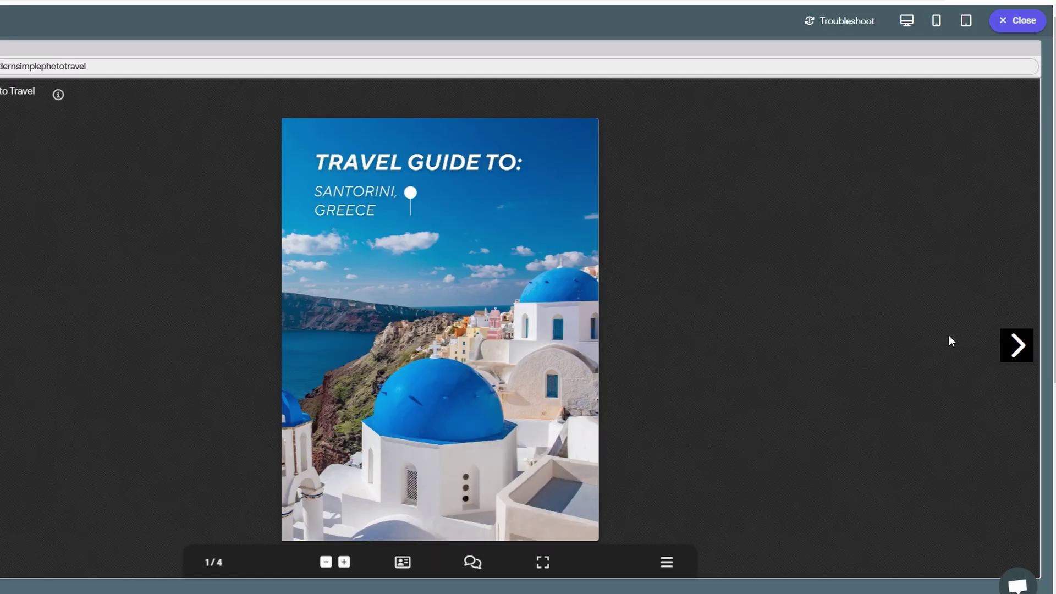
click(1007, 348)
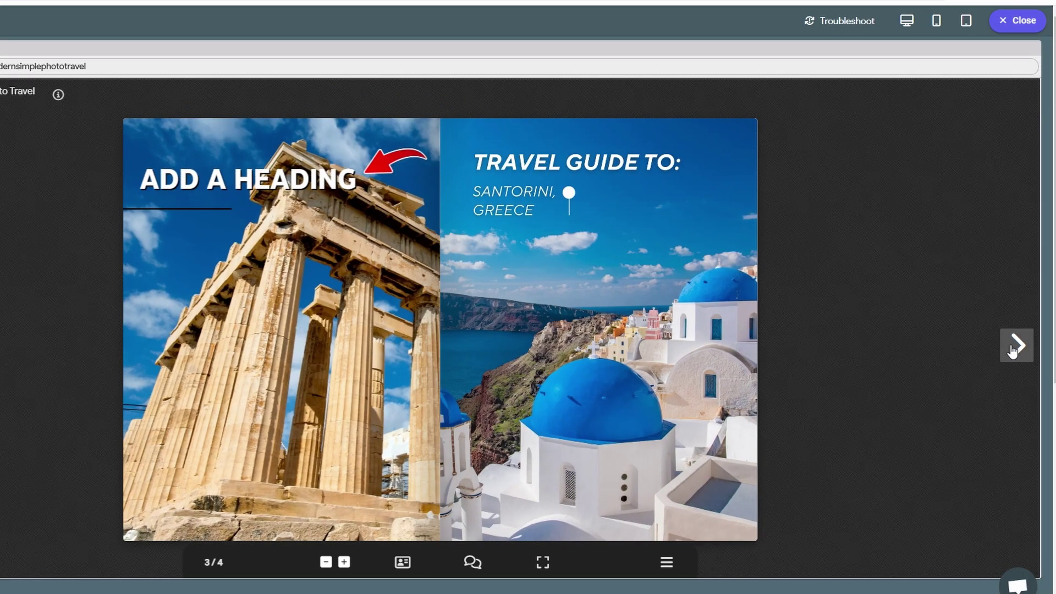
click(1014, 347)
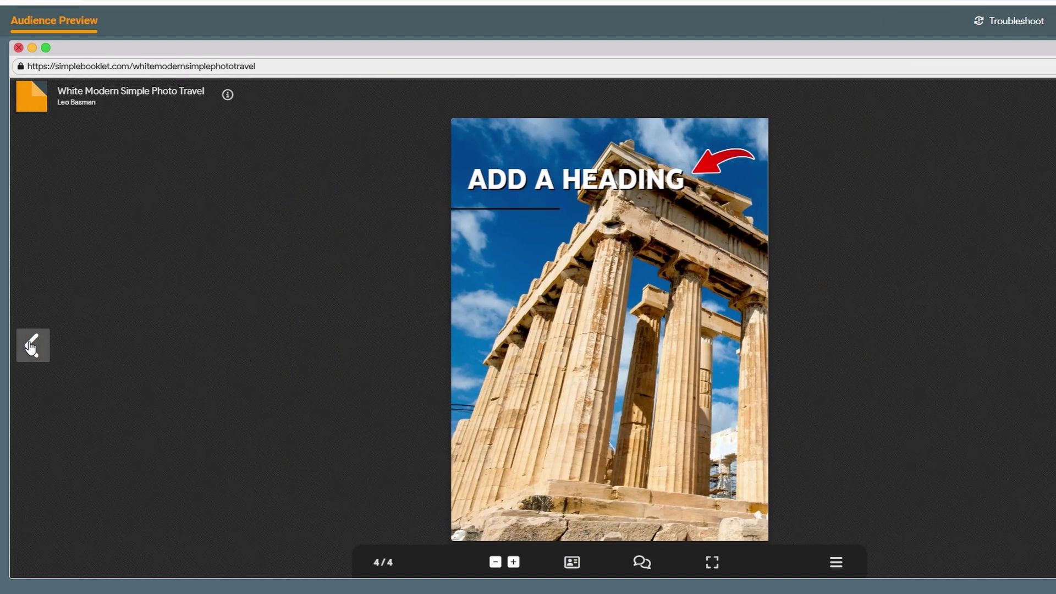
click(32, 347)
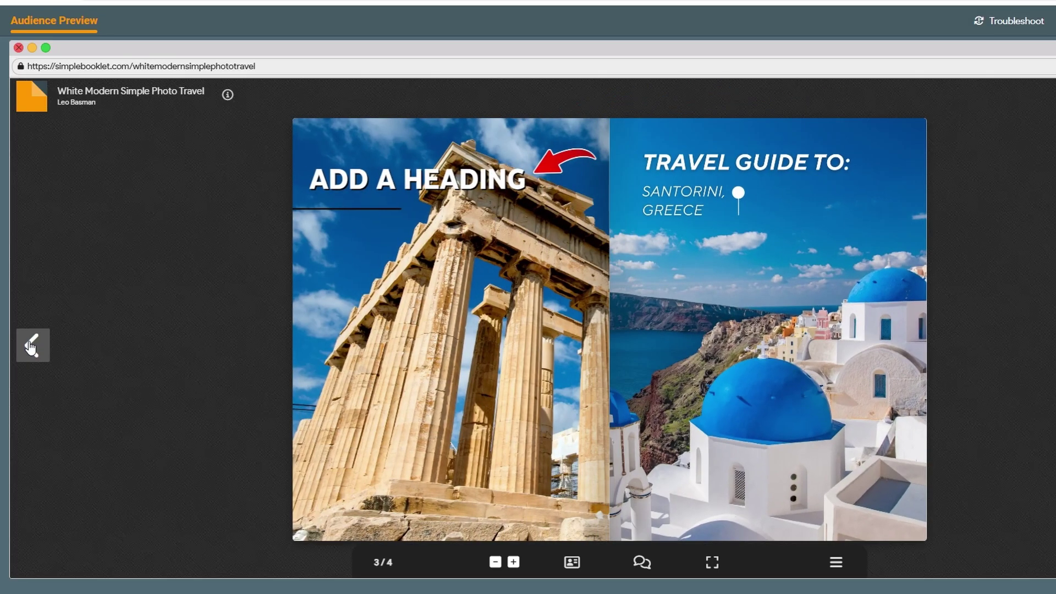
click(702, 518)
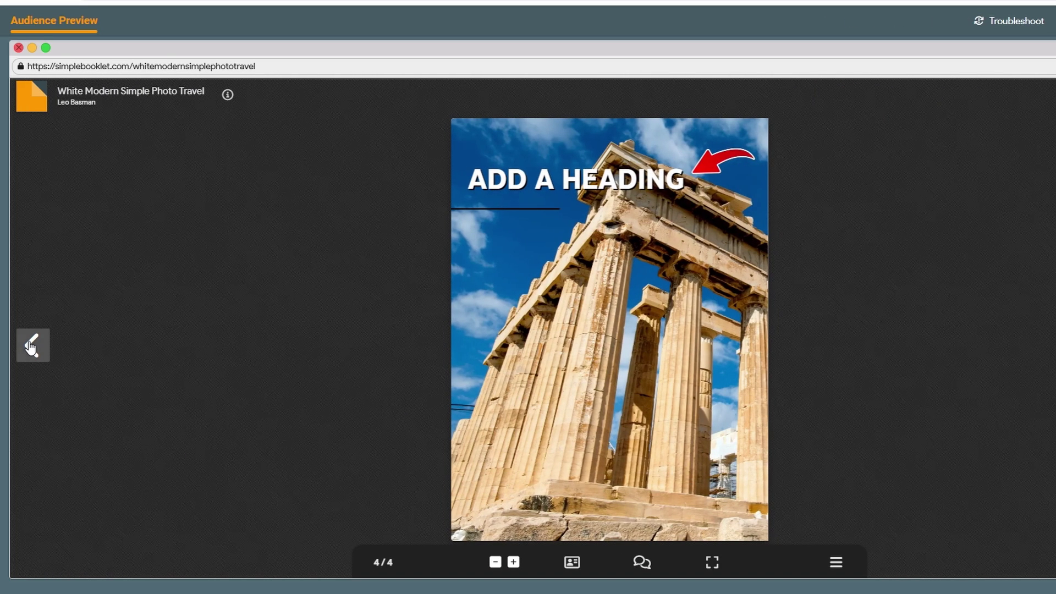
click(31, 347)
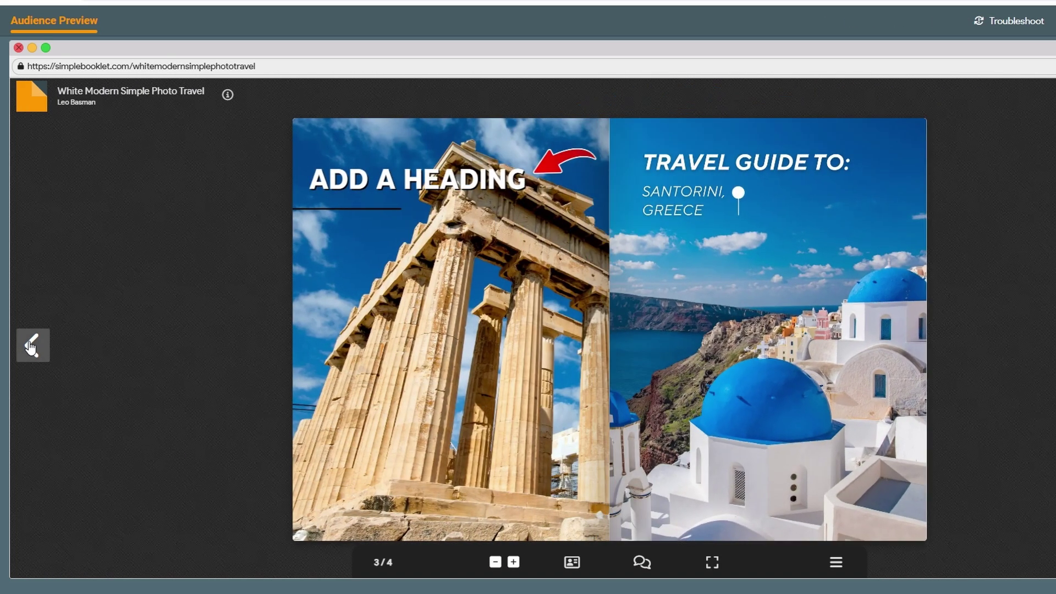
click(32, 347)
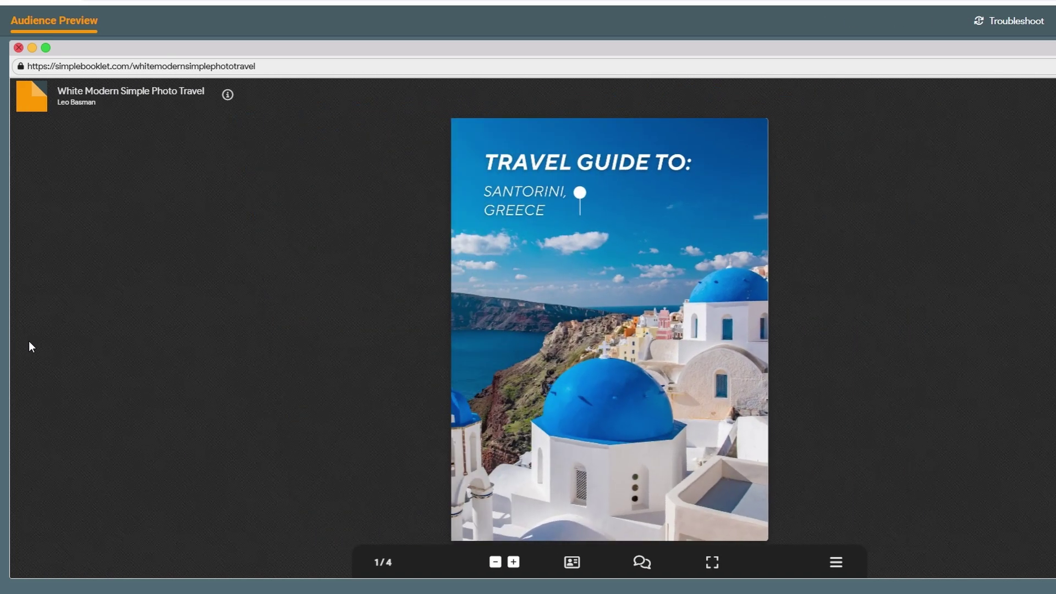